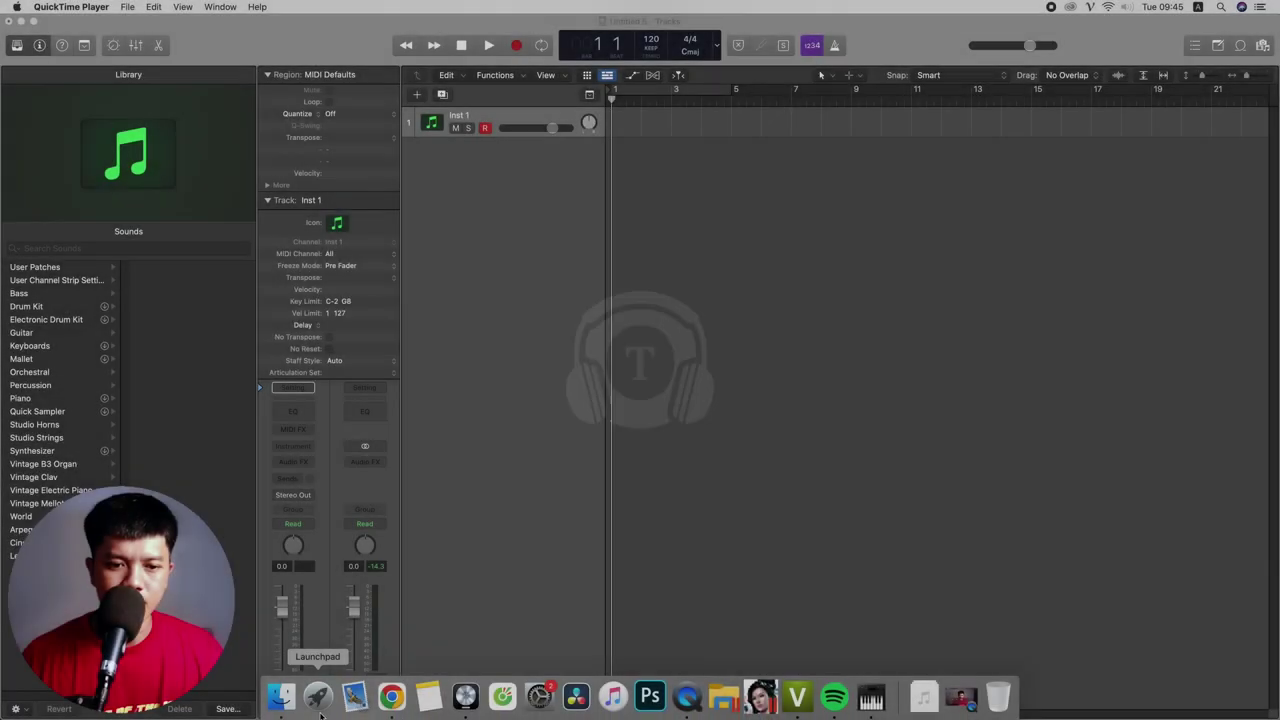
- Switch to Finder, open the VEDM3 Vocals sample folder and preview its vocal files
click(314, 694)
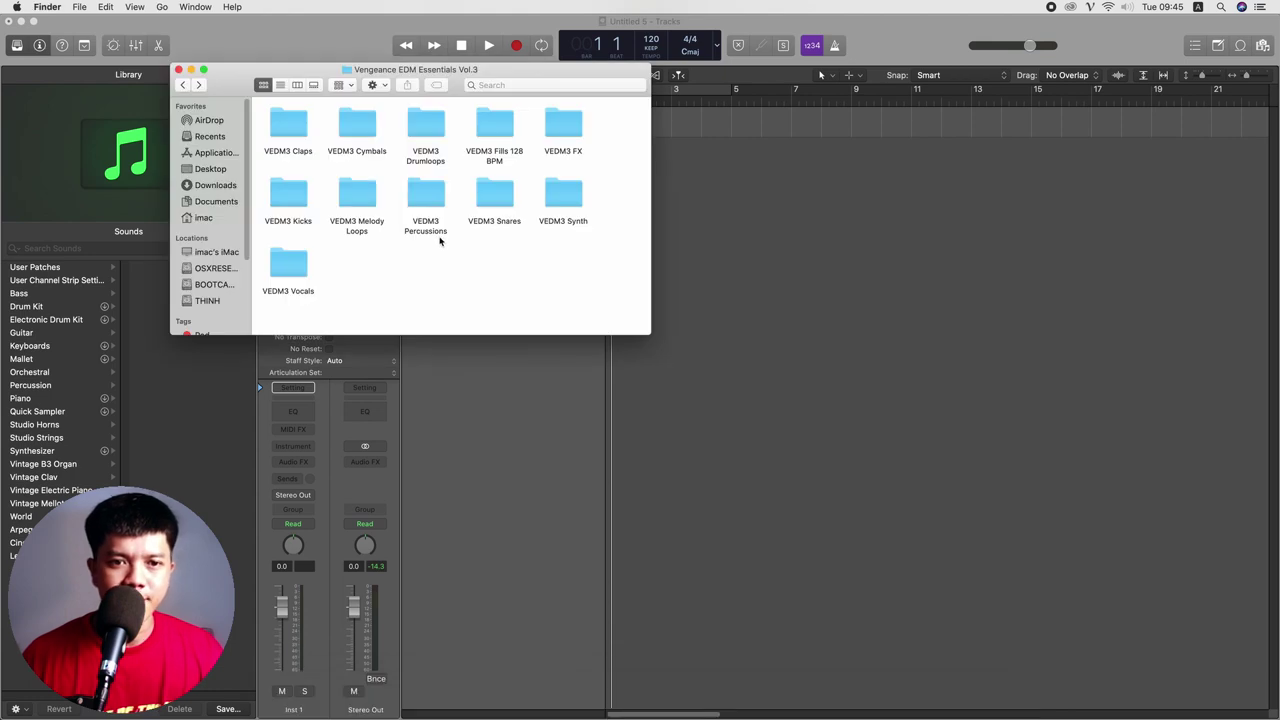
double_click(290, 268)
click(494, 104)
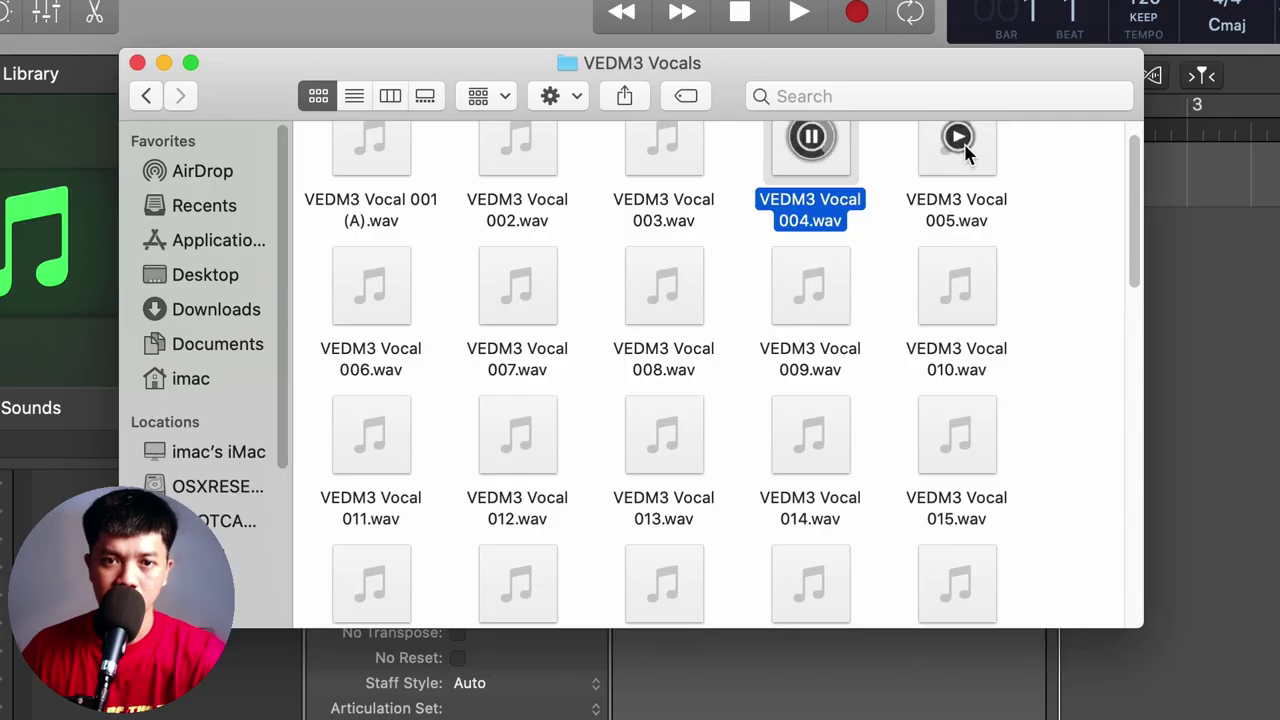
click(960, 140)
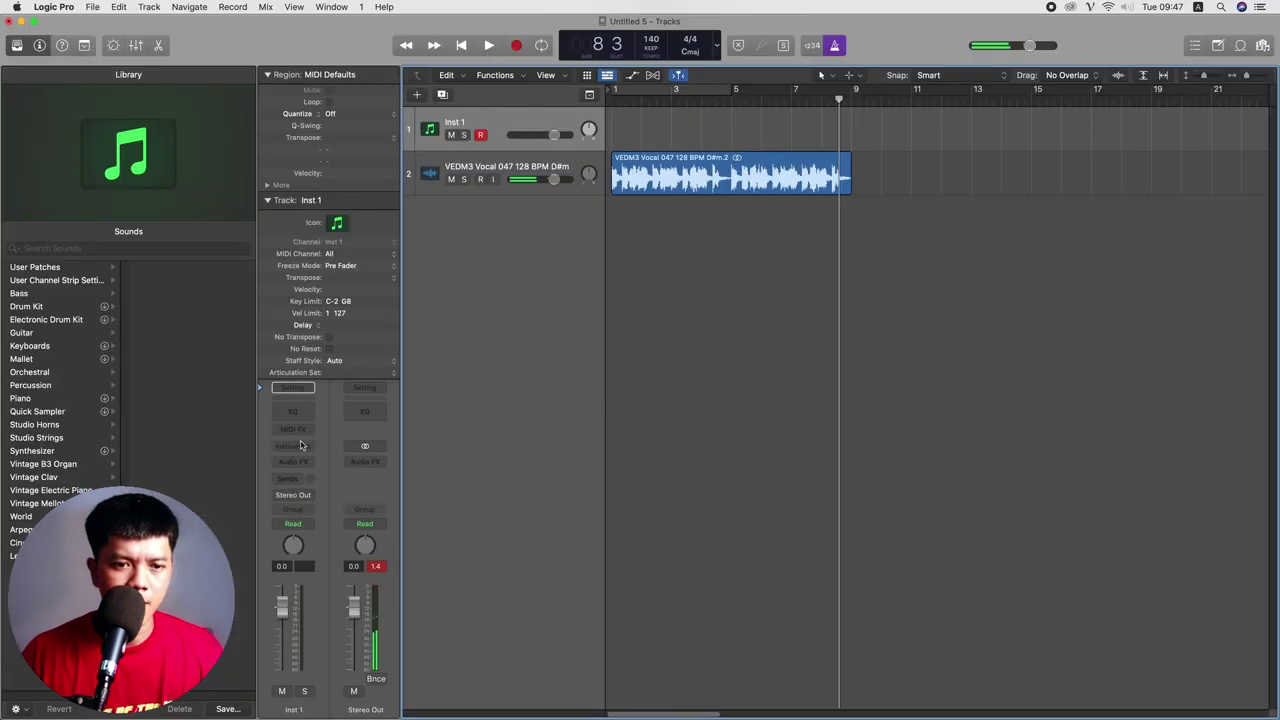
- Load the stereo VPS Avenger instrument on the Inst 1 track and audition the BA Ou Bass and BA Tommy Knocker presets
click(304, 447)
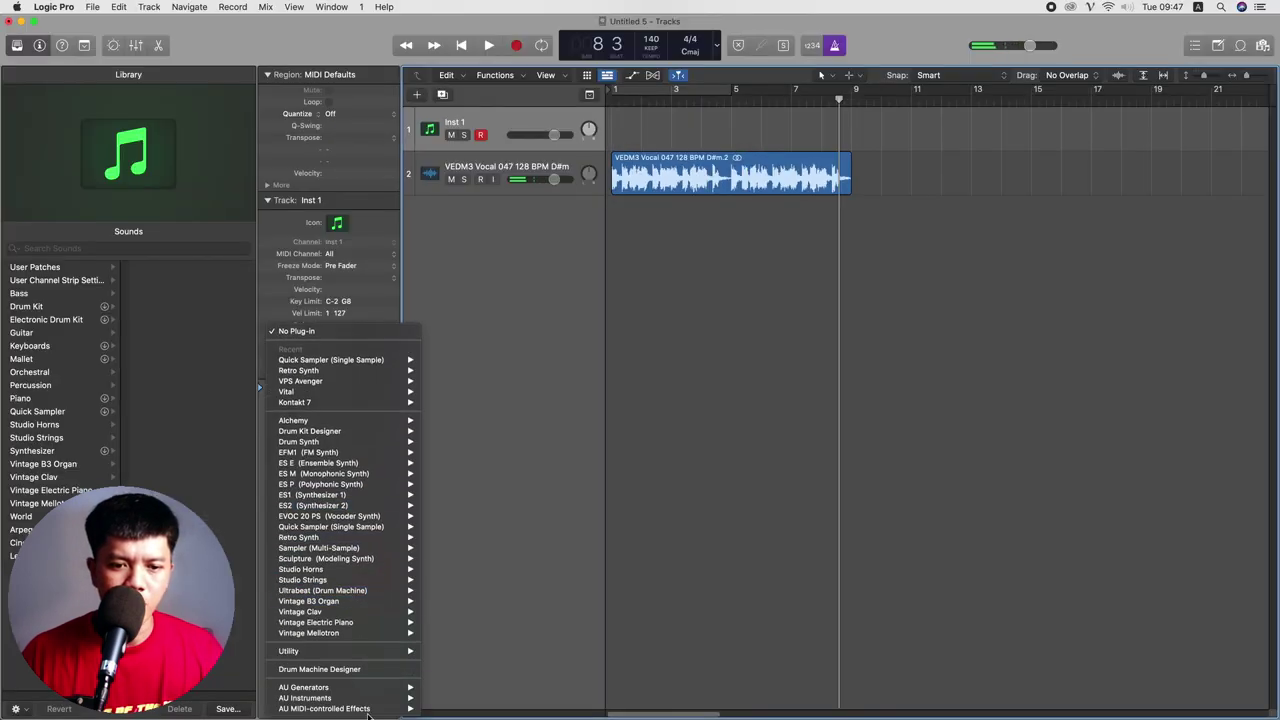
mouse_move(383, 698)
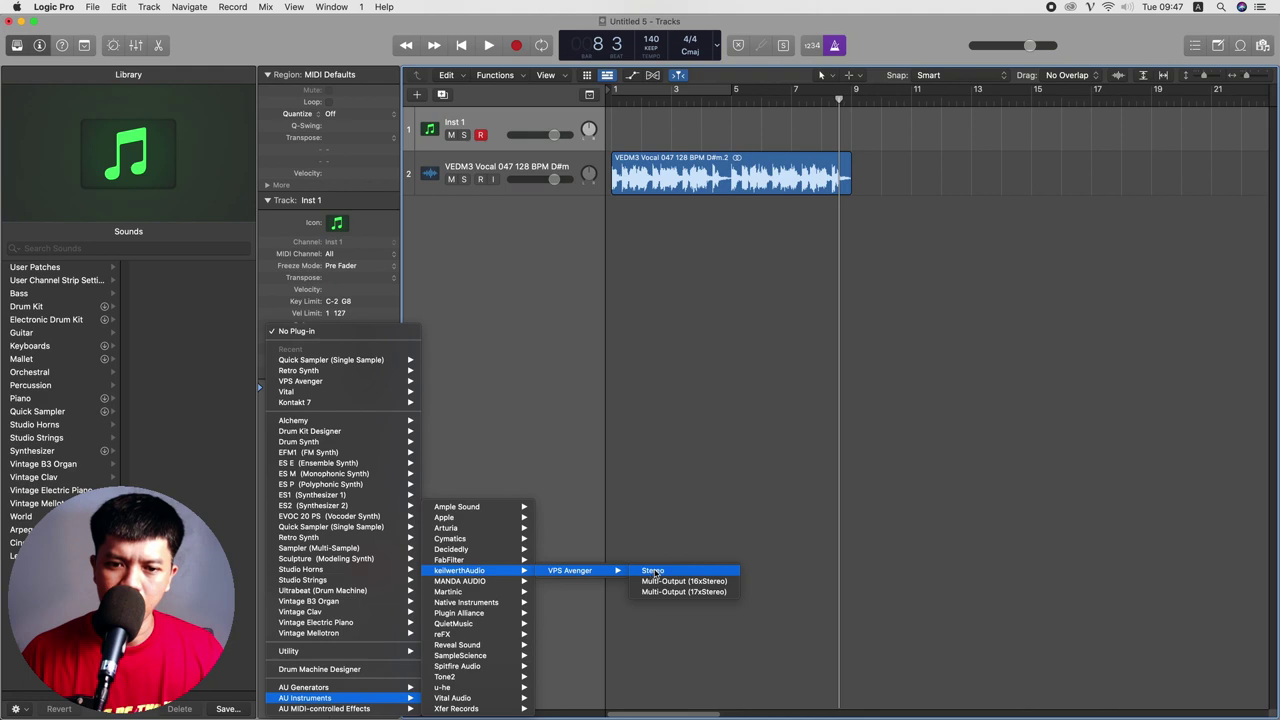
click(652, 571)
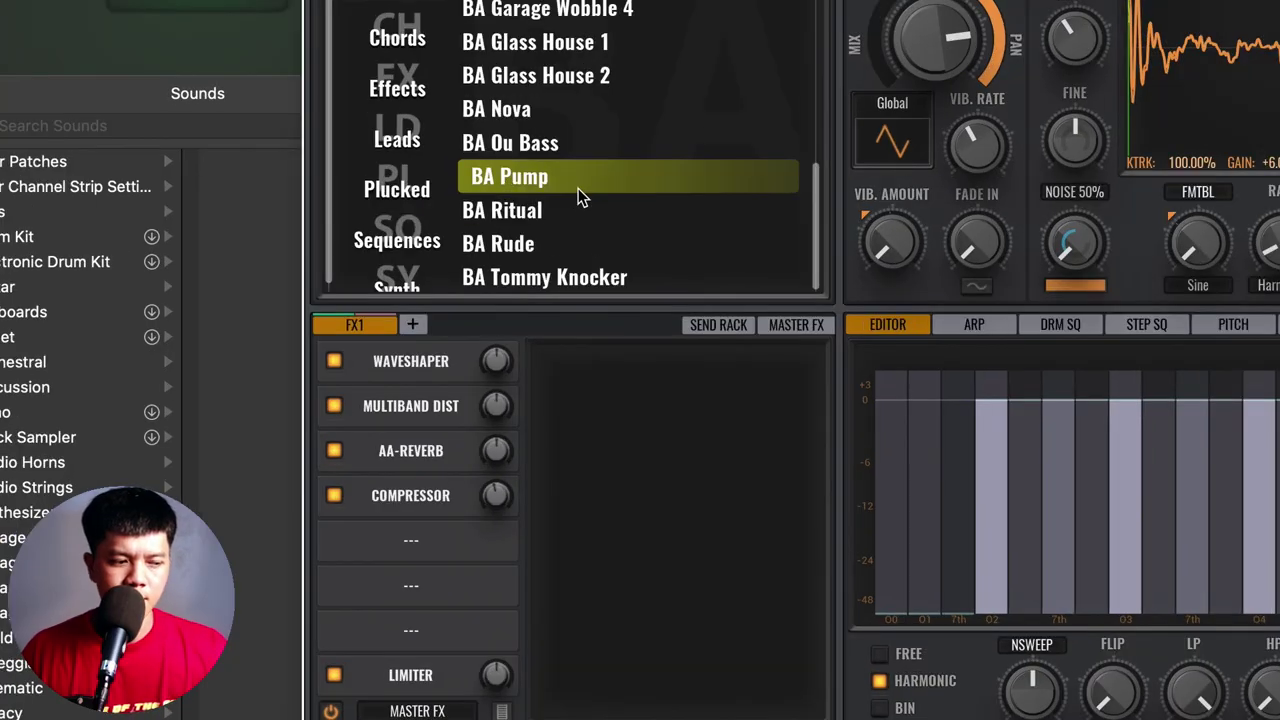
click(545, 143)
click(590, 277)
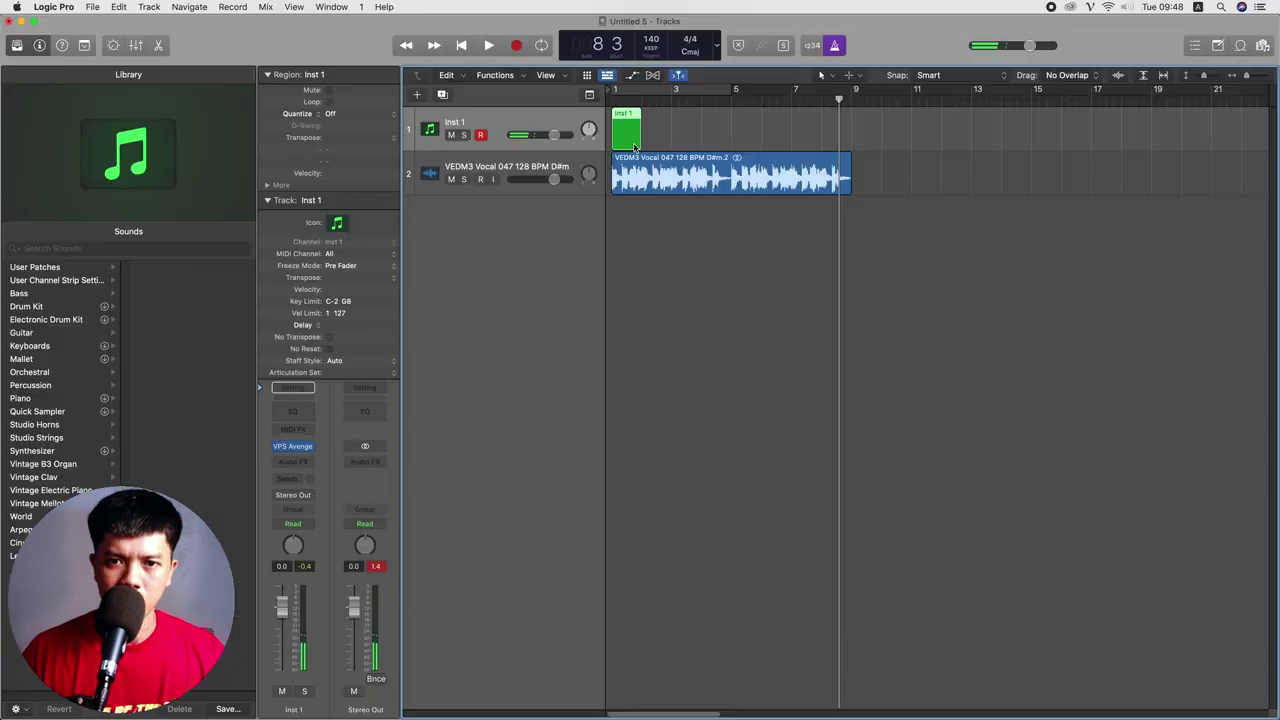
- Extend the Inst 1 region to the end of the vocal region and add a second software instrument track
drag(633, 146, 850, 146)
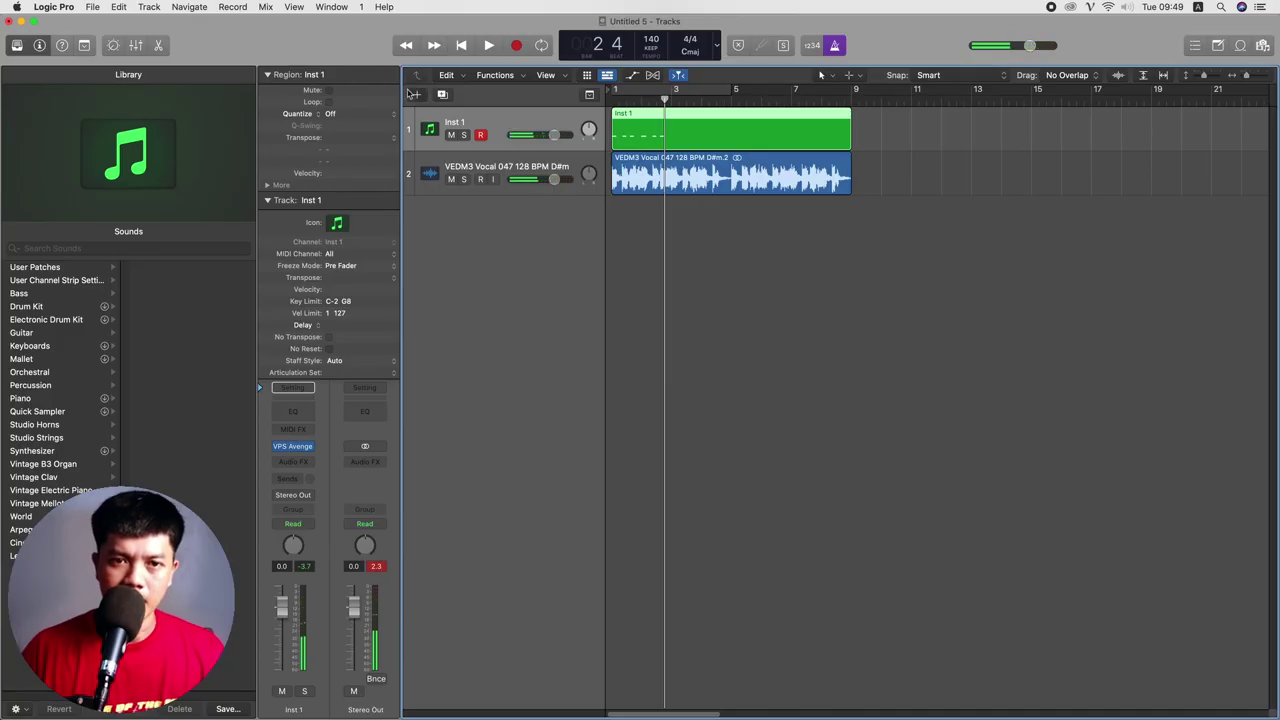
click(414, 94)
key(Return)
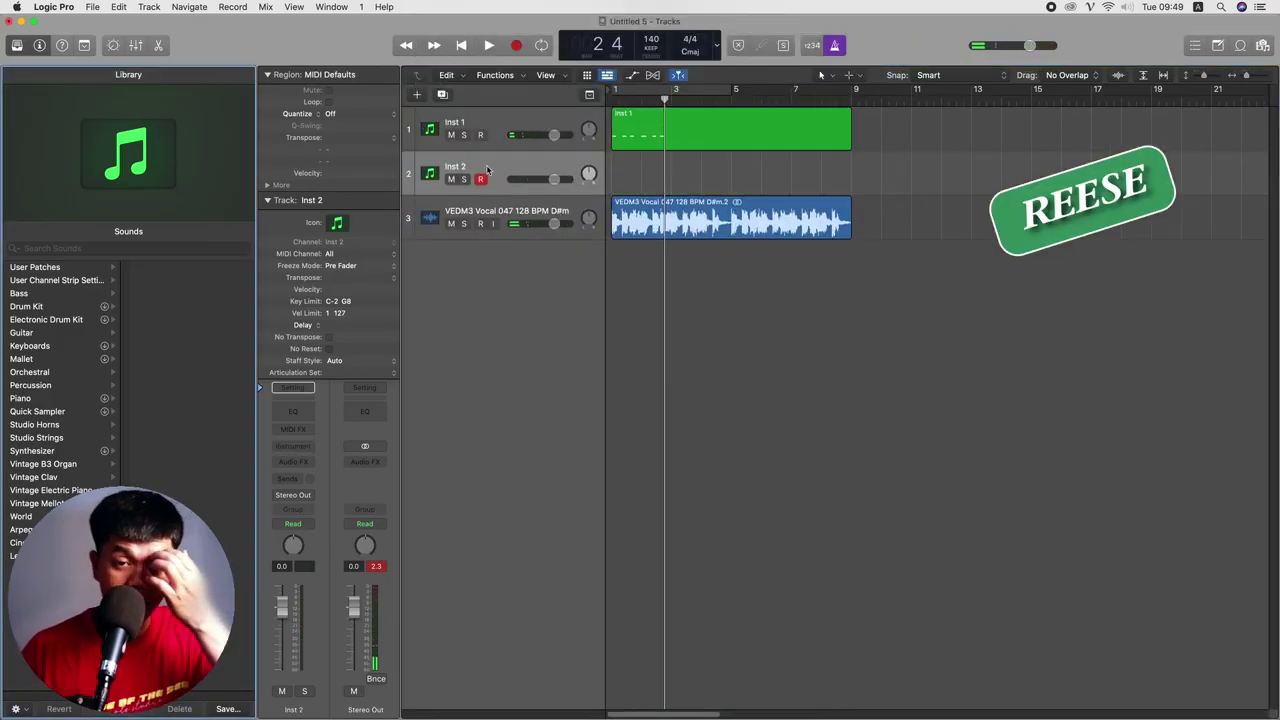
- Load the Vital synth on the Inst 2 track and choose the BASS - Reese Brass preset
click(293, 446)
click(612, 700)
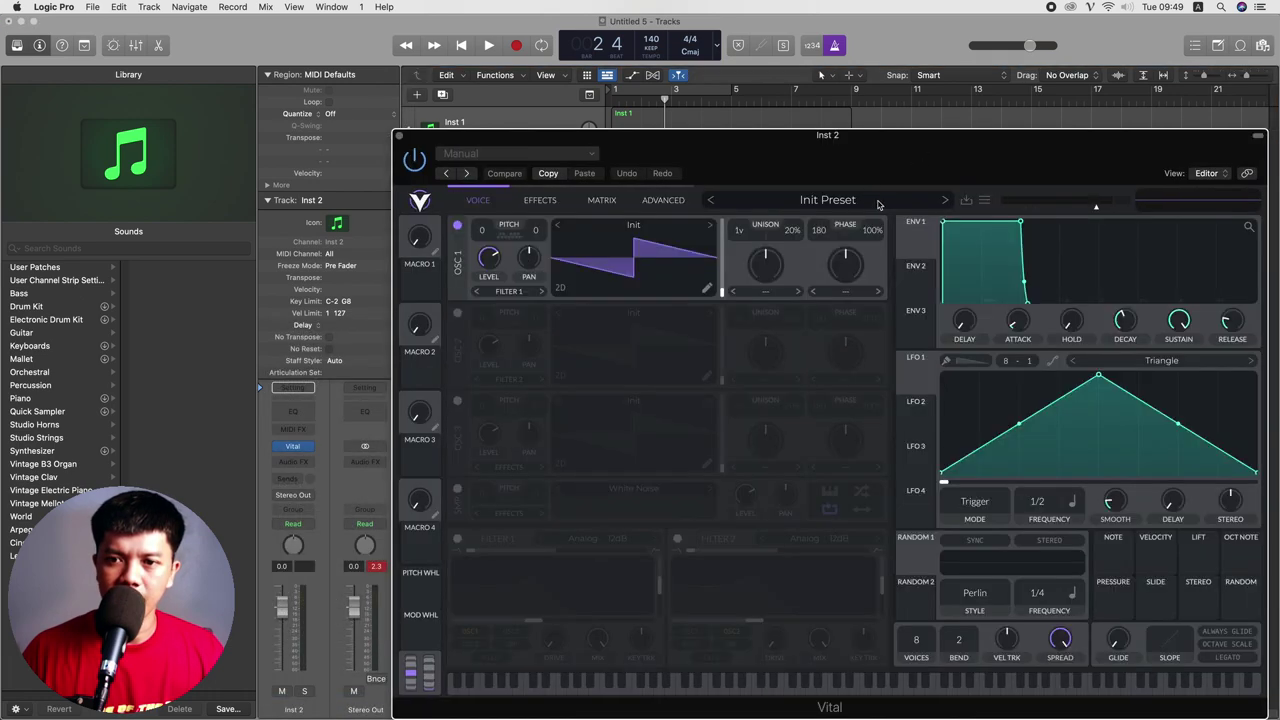
click(869, 199)
click(849, 497)
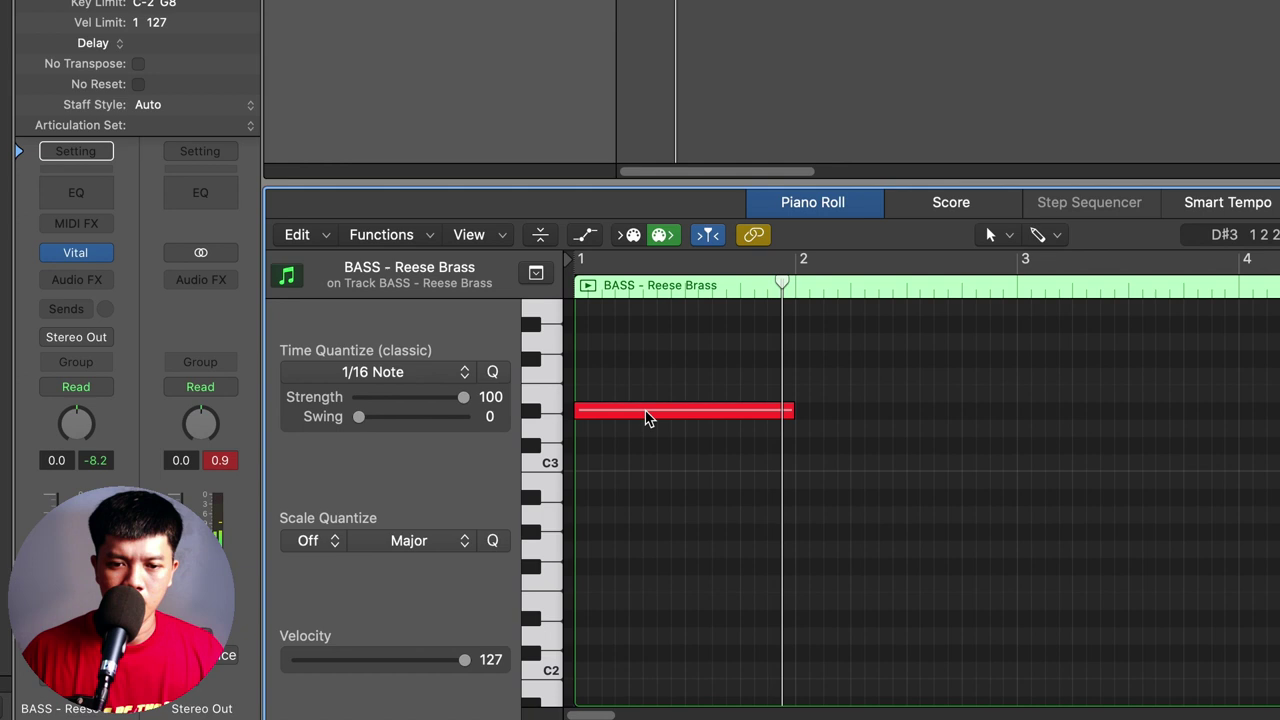
- Copy the one-bar D#3 bass note to bar 2 at C#3, bar 3 at D#3 and bar 4 at A#2
drag(645, 418, 866, 455)
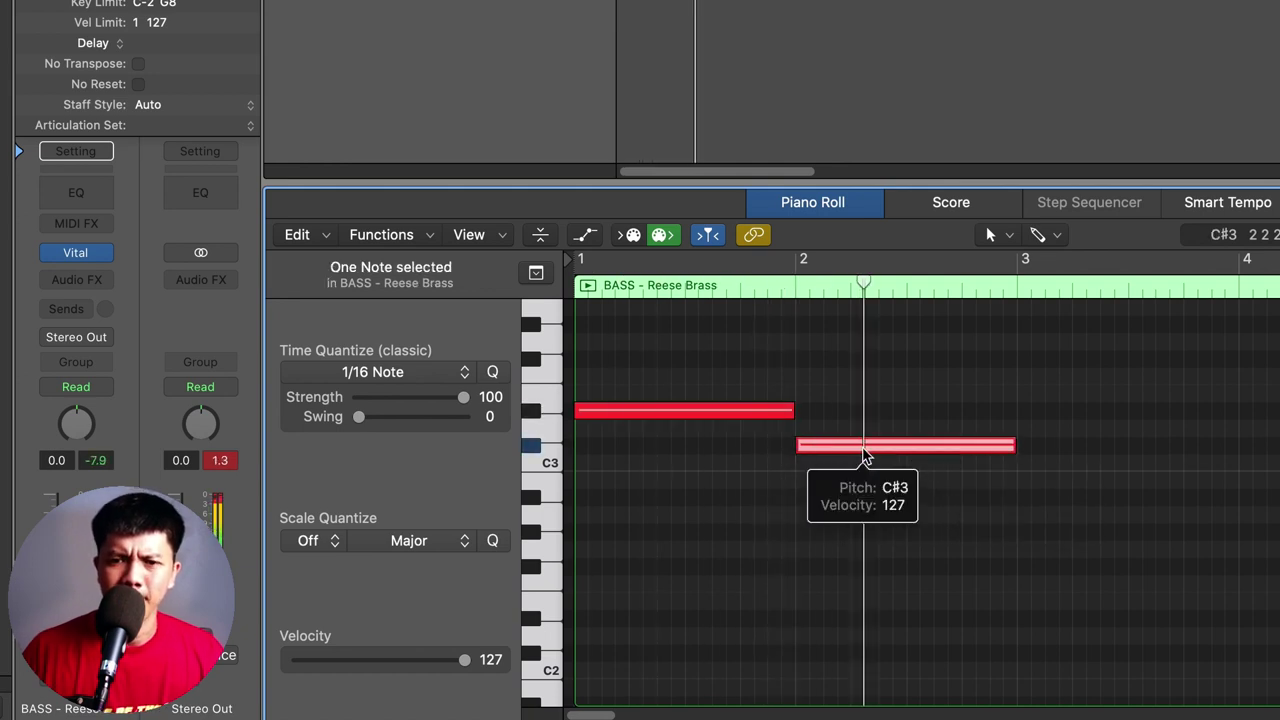
drag(905, 450, 1112, 417)
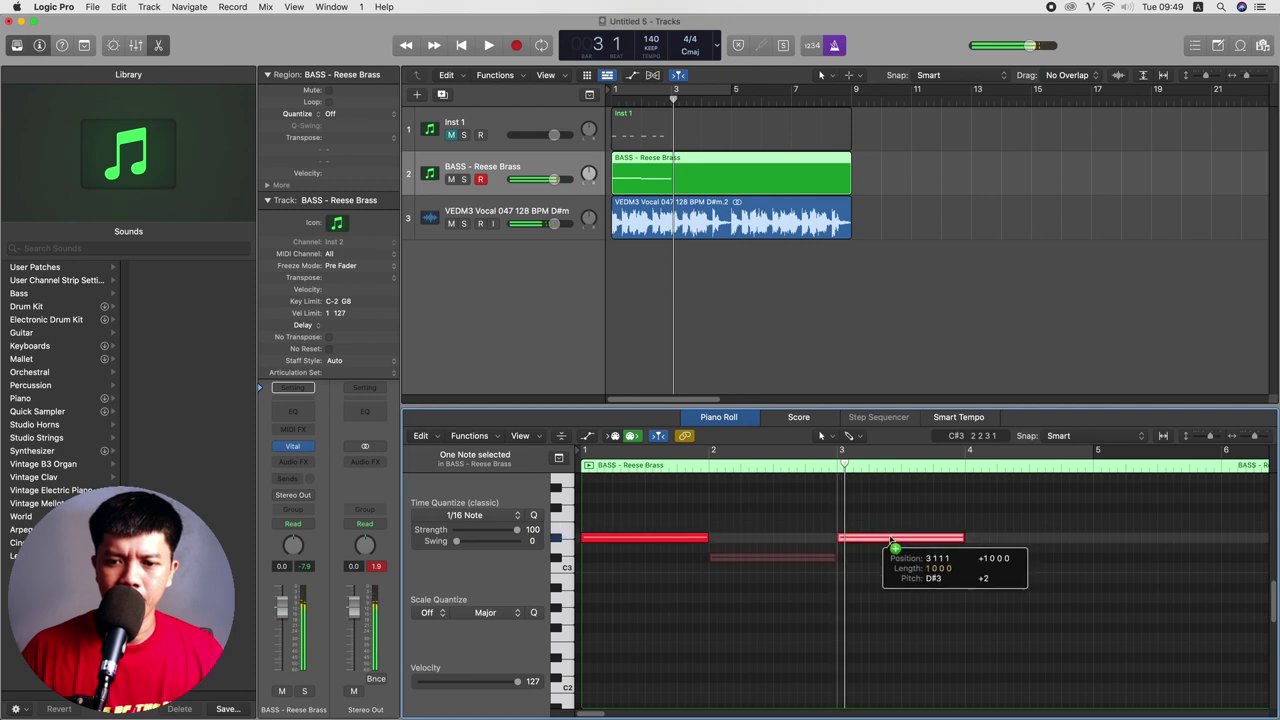
drag(891, 541, 1005, 591)
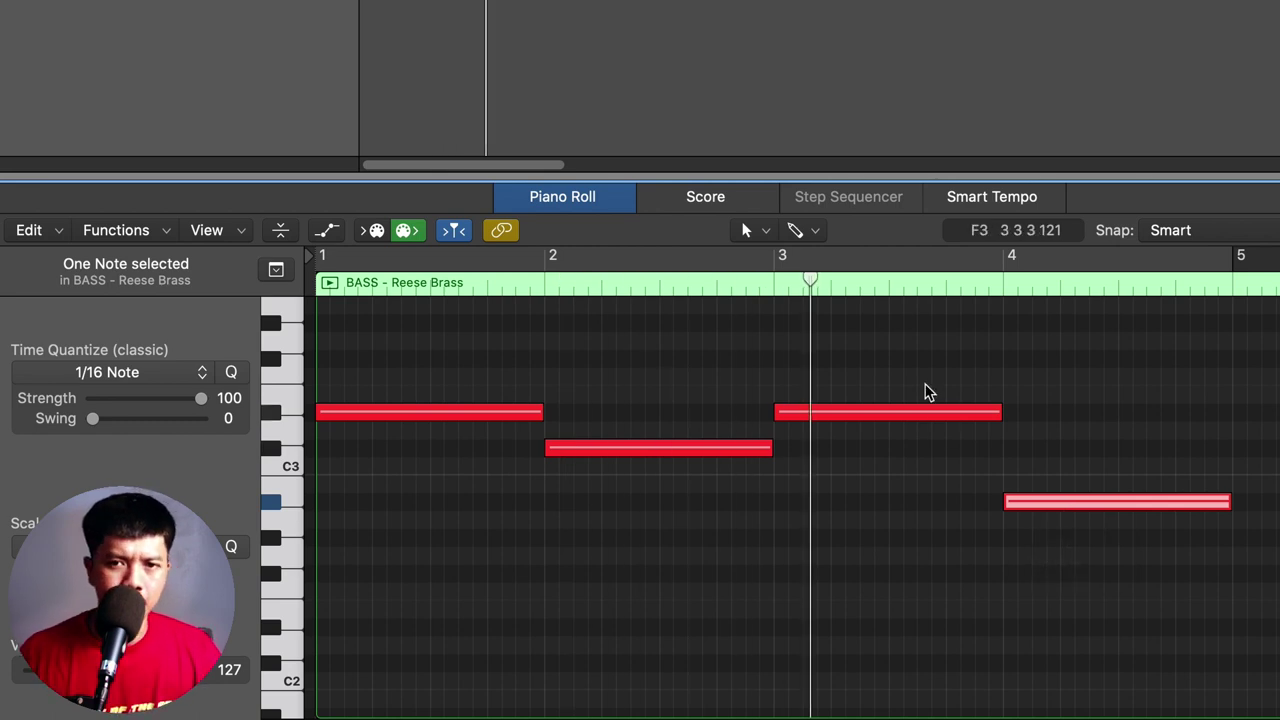
- Lower the bass note in bar 3 to B2 and play the part back
click(934, 484)
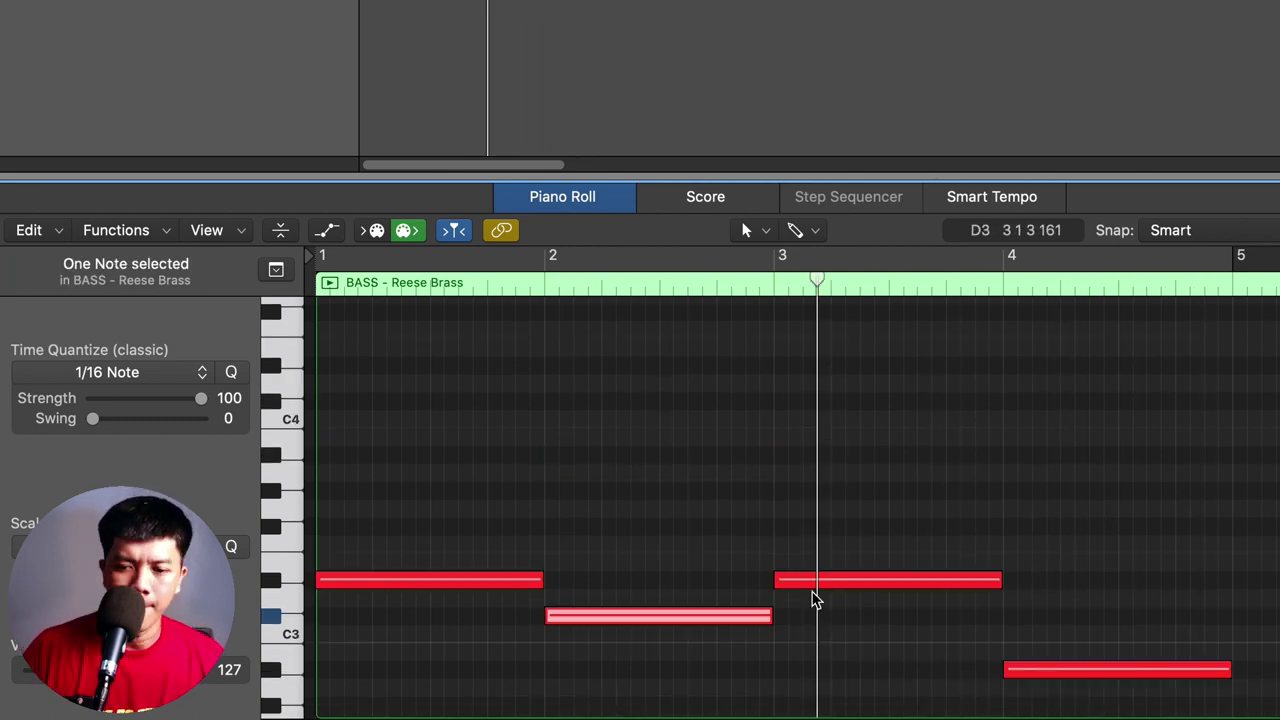
drag(824, 585, 822, 634)
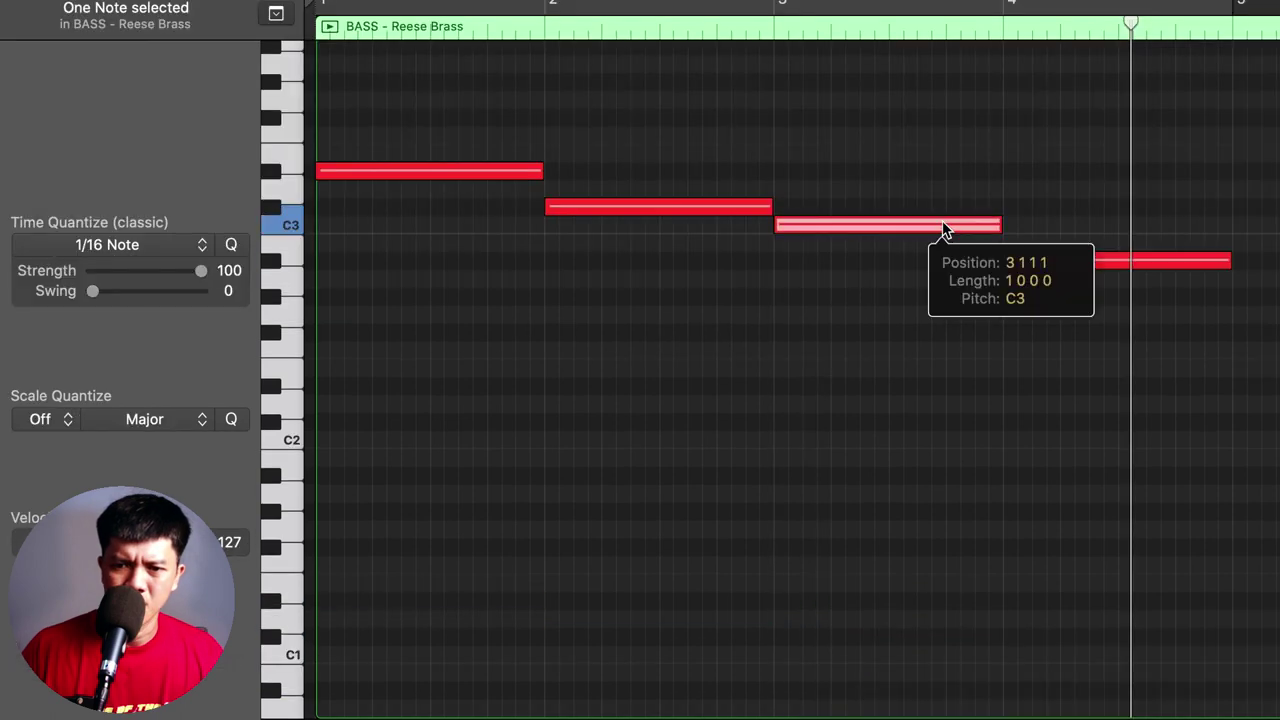
drag(945, 230, 944, 245)
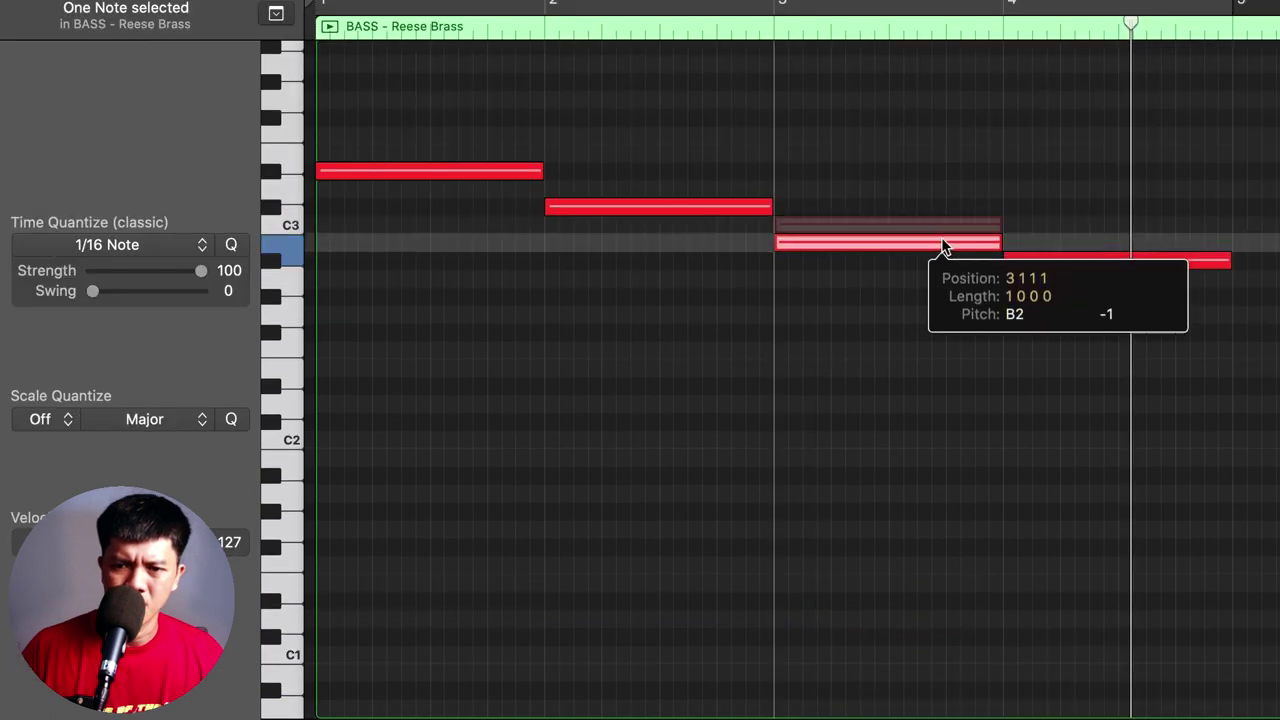
key(space)
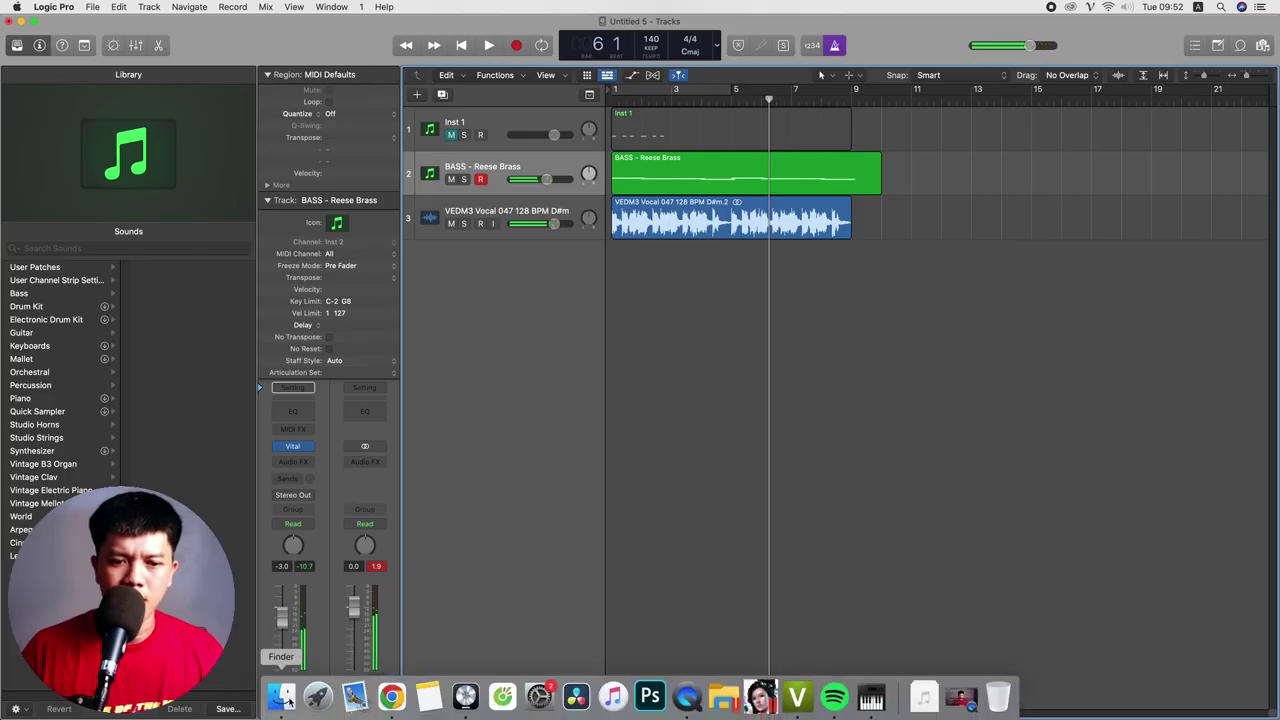
- From Finder's VEDM3 Tonal Riser folder, add VEDM3 Tonal Riser 01 (F).wav as a new track below the vocal
click(283, 697)
drag(16, 104, 131, 108)
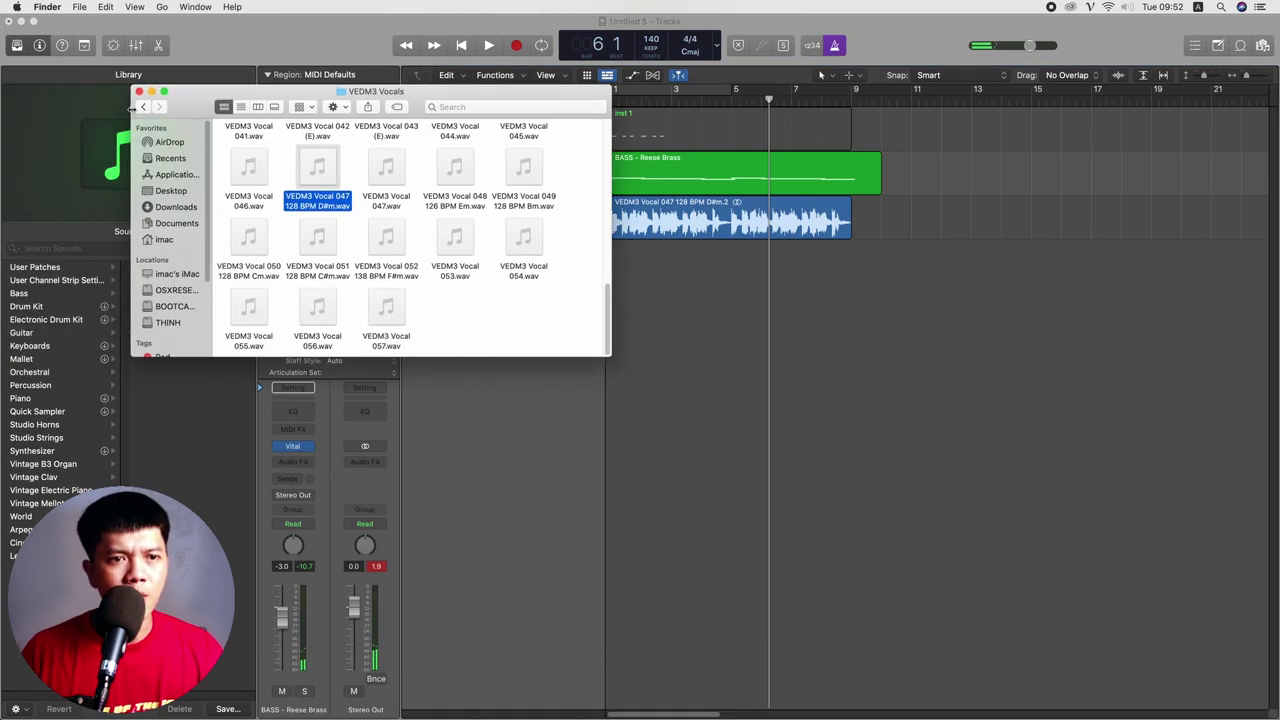
click(142, 106)
double_click(437, 160)
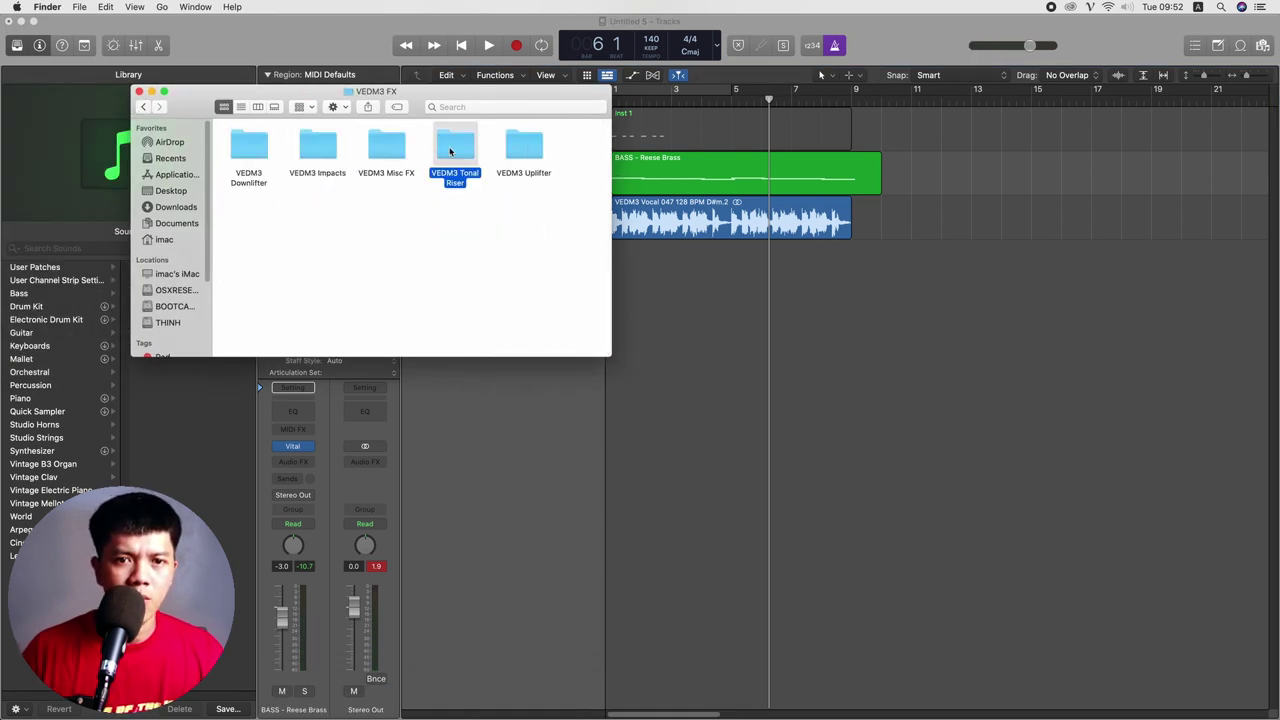
double_click(450, 151)
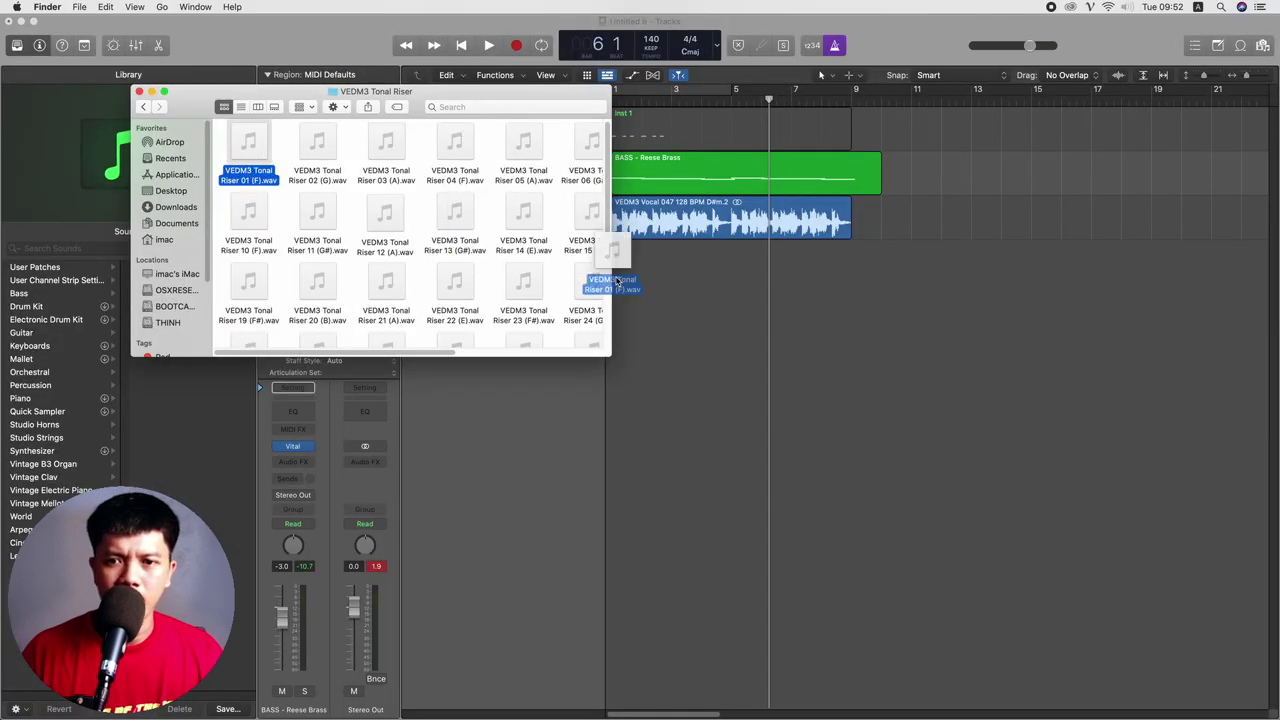
drag(617, 282, 792, 274)
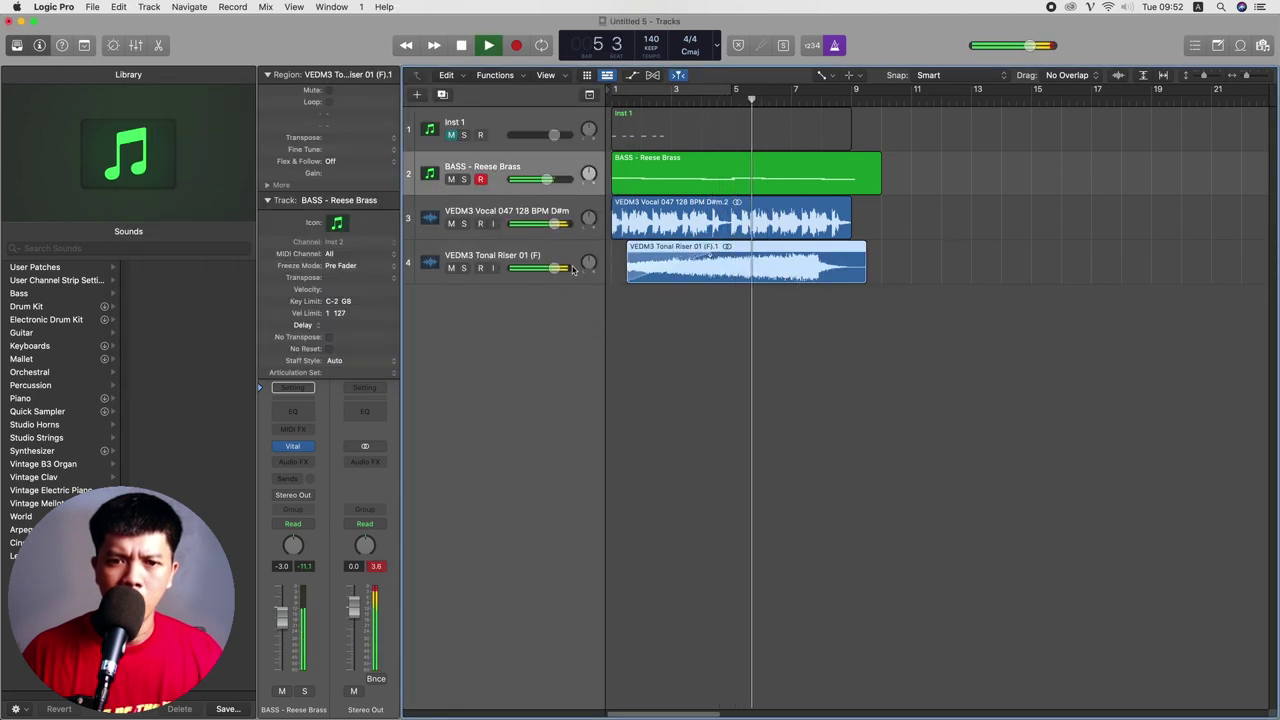
- Lower the Tonal Riser track's volume to about -8 dB during playback, and stop the playback
drag(555, 268, 545, 268)
click(518, 258)
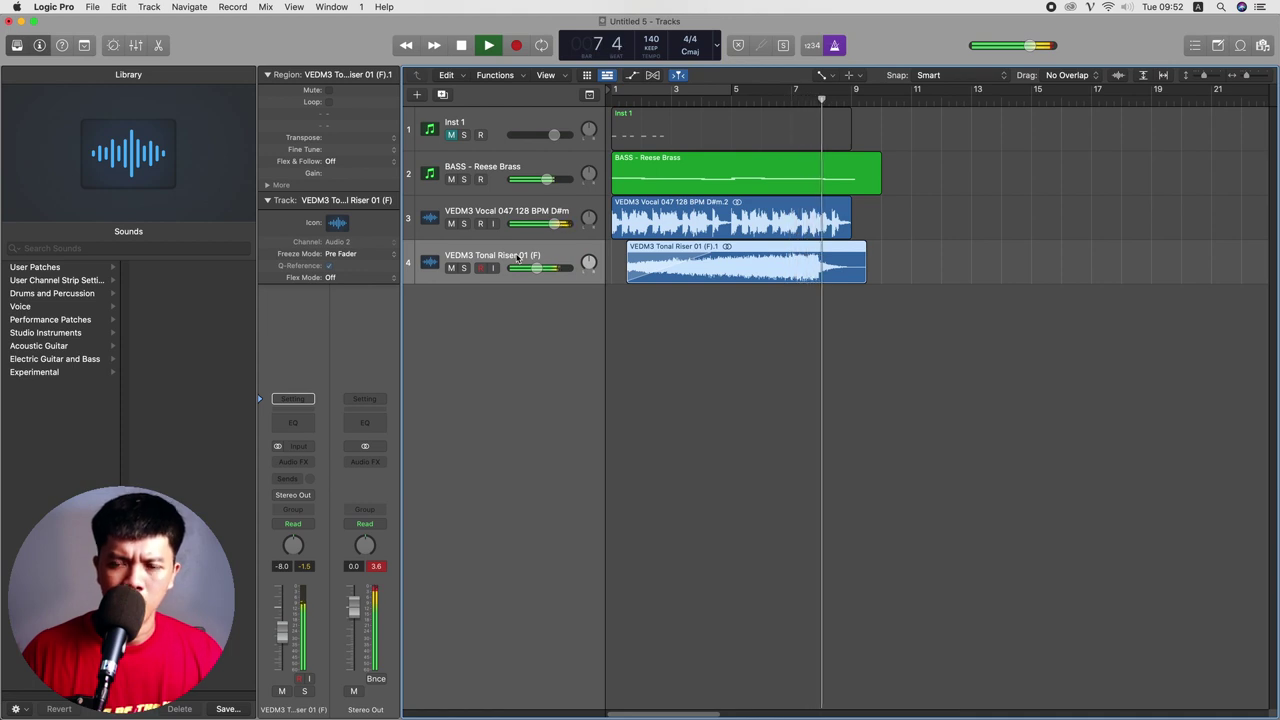
key(space)
- Trim the Reese Brass and Tonal Riser regions to end at bar 8, and transpose the riser region by -2 semitones
drag(878, 188, 821, 190)
drag(861, 277, 821, 277)
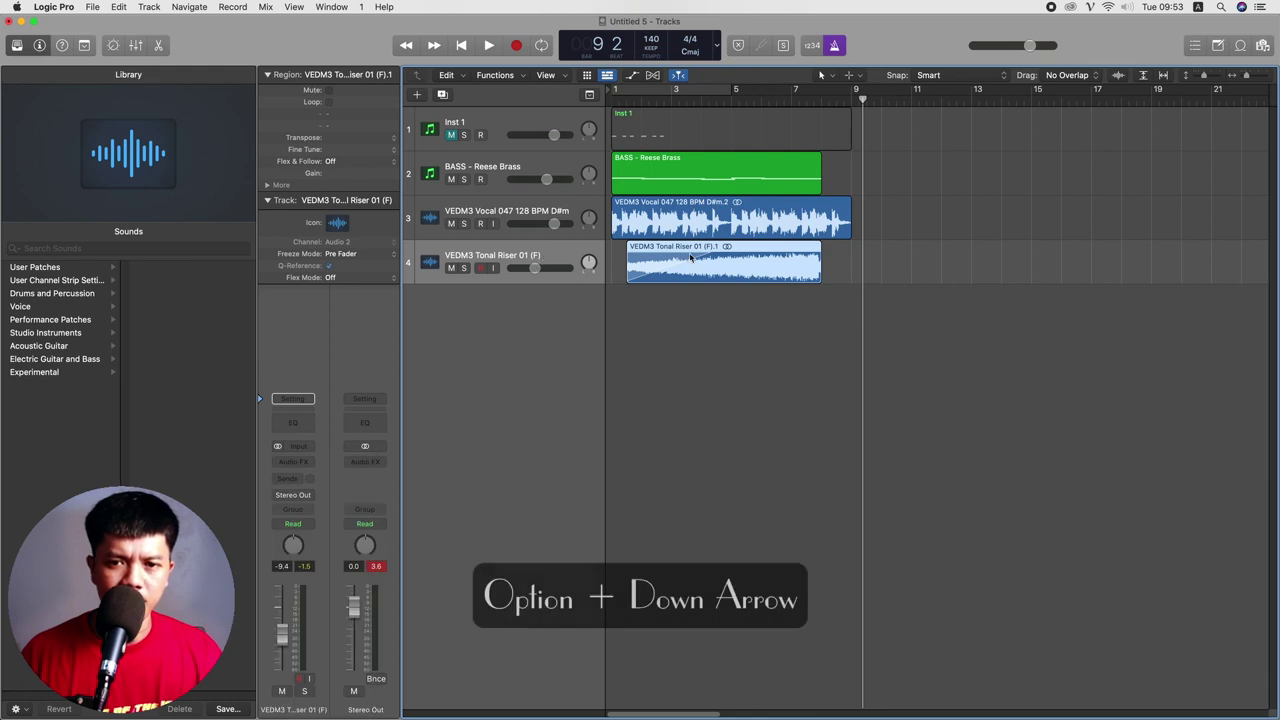
key(alt+Down)
key(alt+Down)
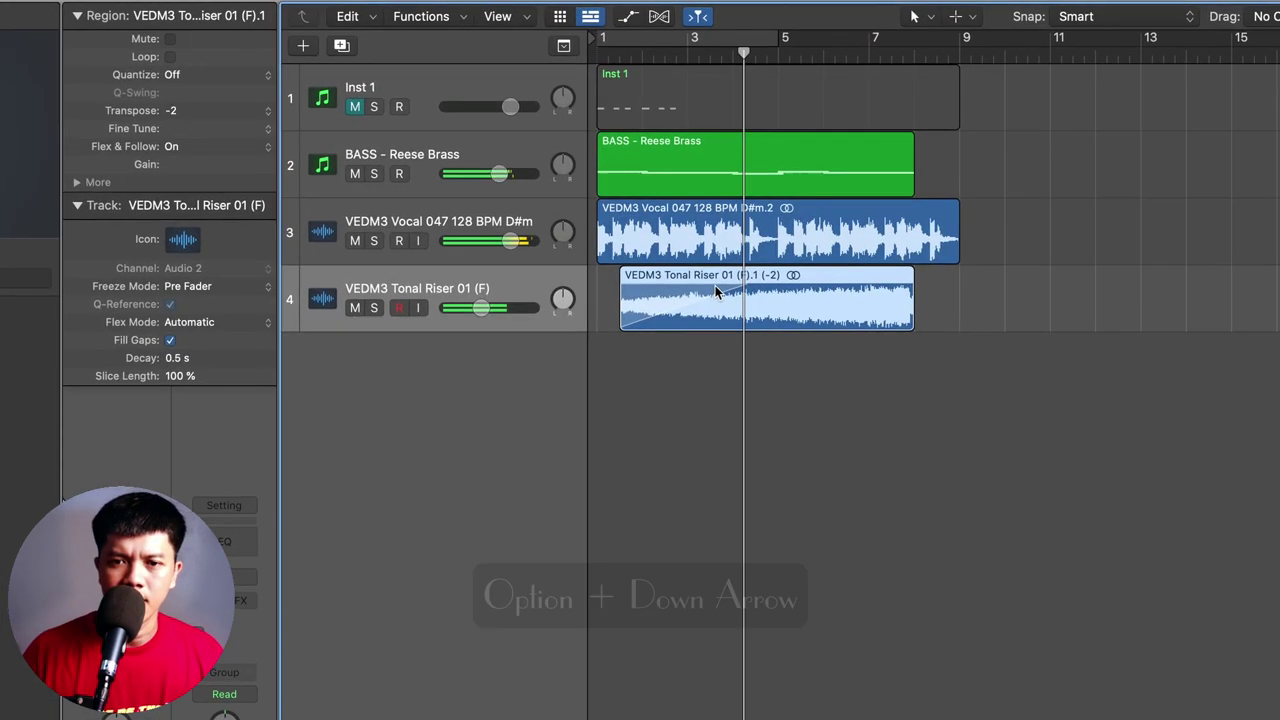
- Lower the Tonal Riser track to -12 dB and the Reese Brass track slightly, and save the project as Vinahouse VEDM3
drag(481, 307, 475, 307)
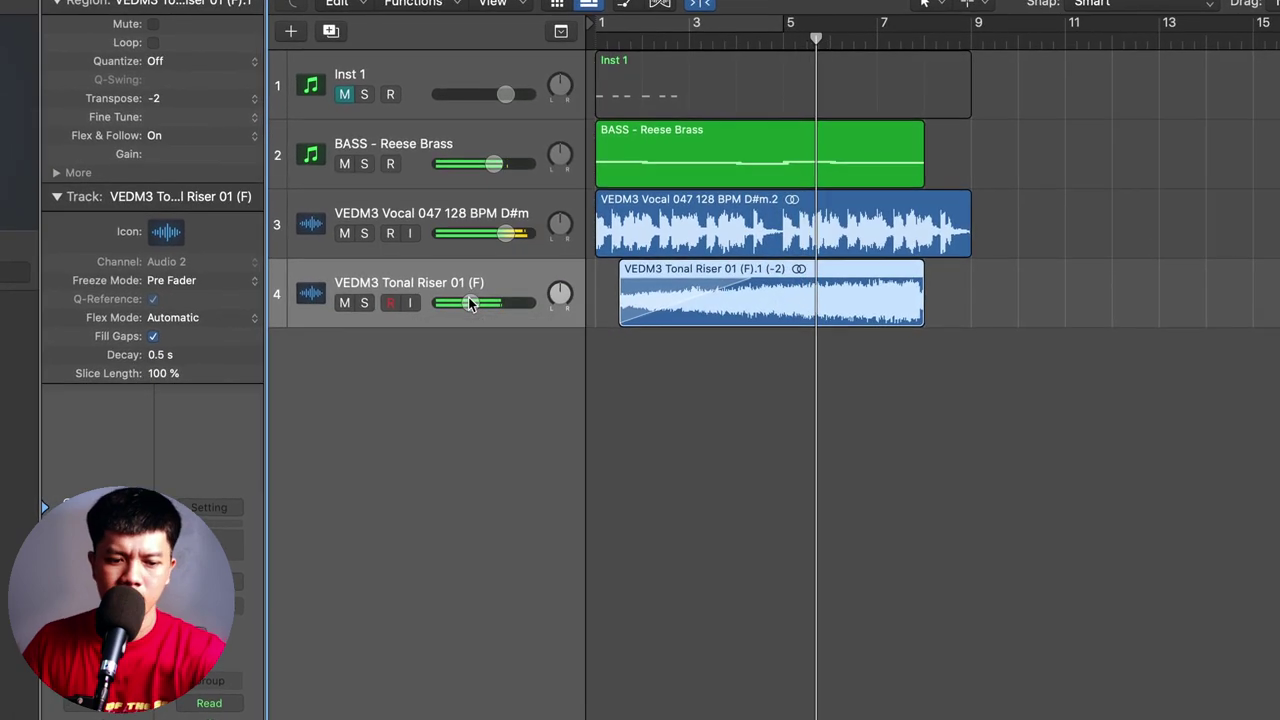
drag(495, 165, 482, 162)
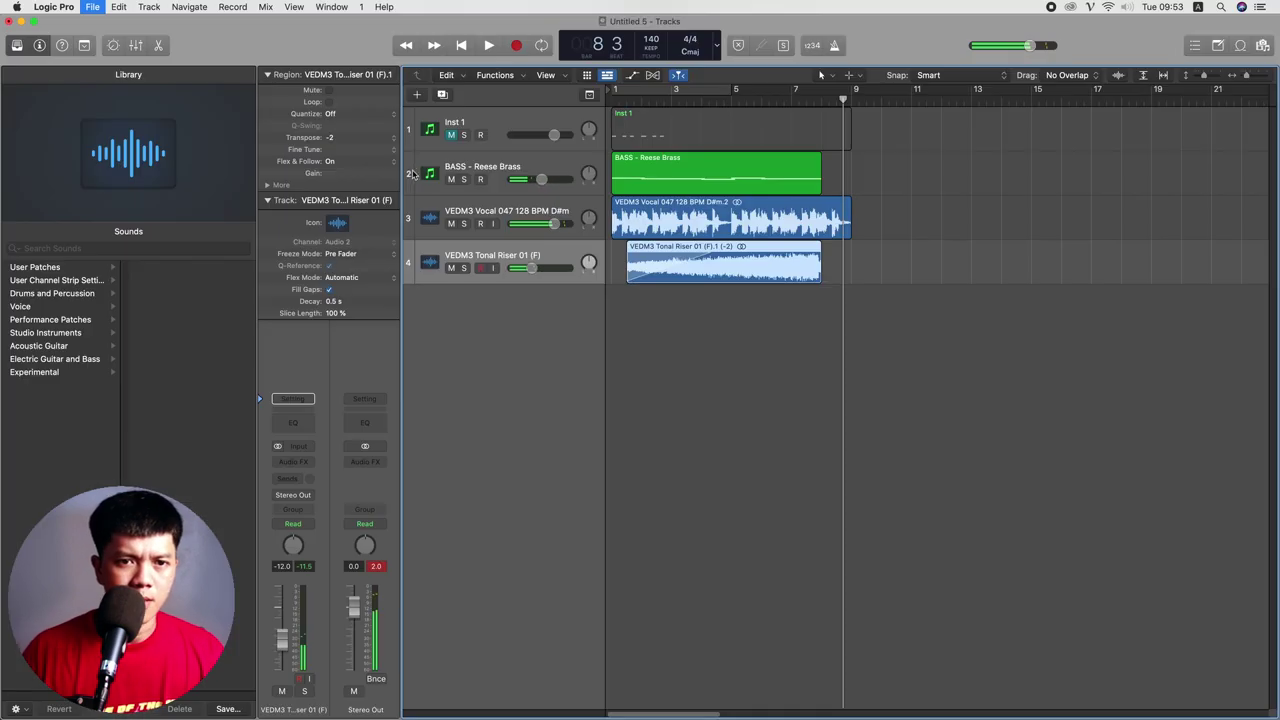
key(super+s)
click(408, 217)
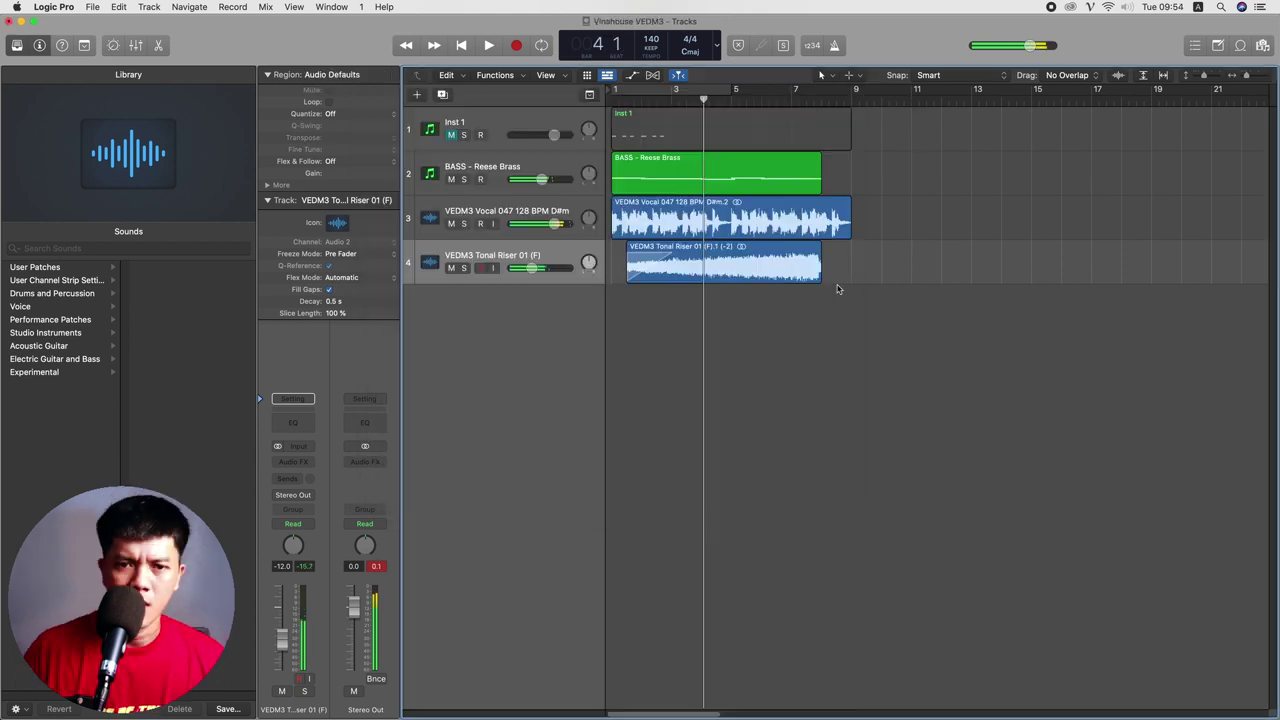
- Preview the samples in Finder's VEDM3 Downlifter folder and add VEDM3 Noise Downlifter 2.wav as a new track below the riser
click(146, 107)
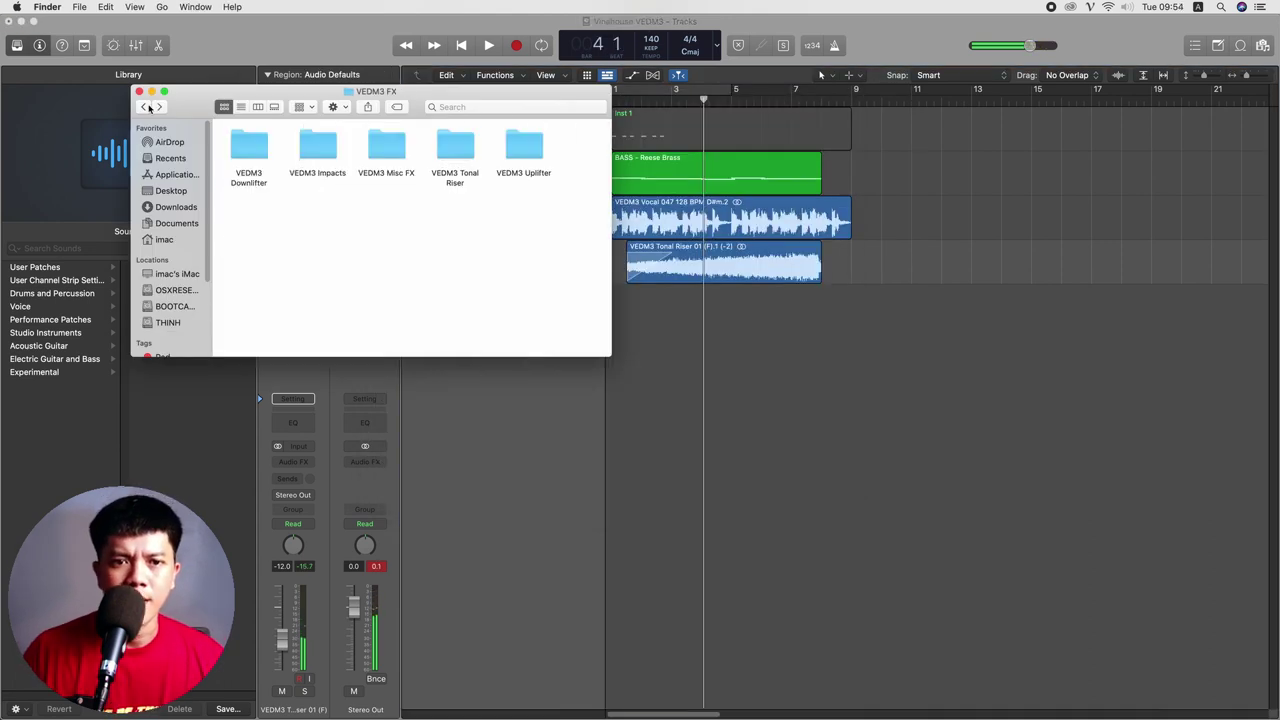
double_click(255, 150)
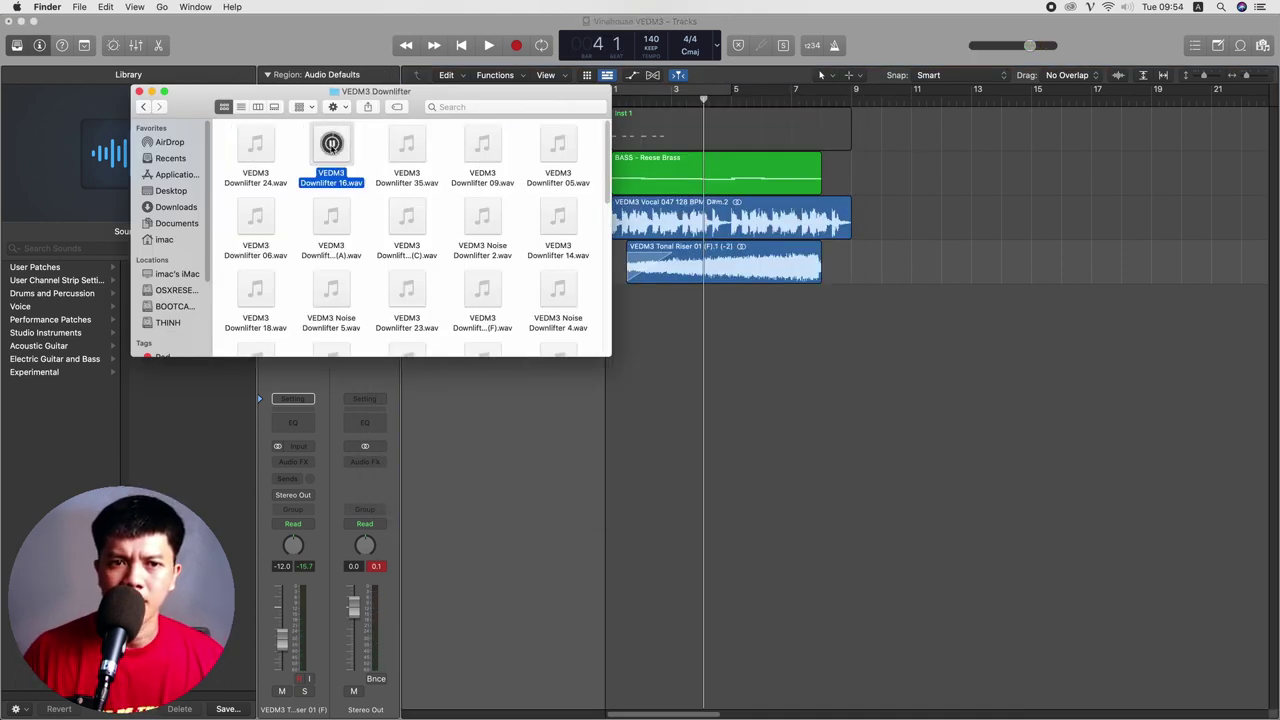
click(407, 145)
click(482, 217)
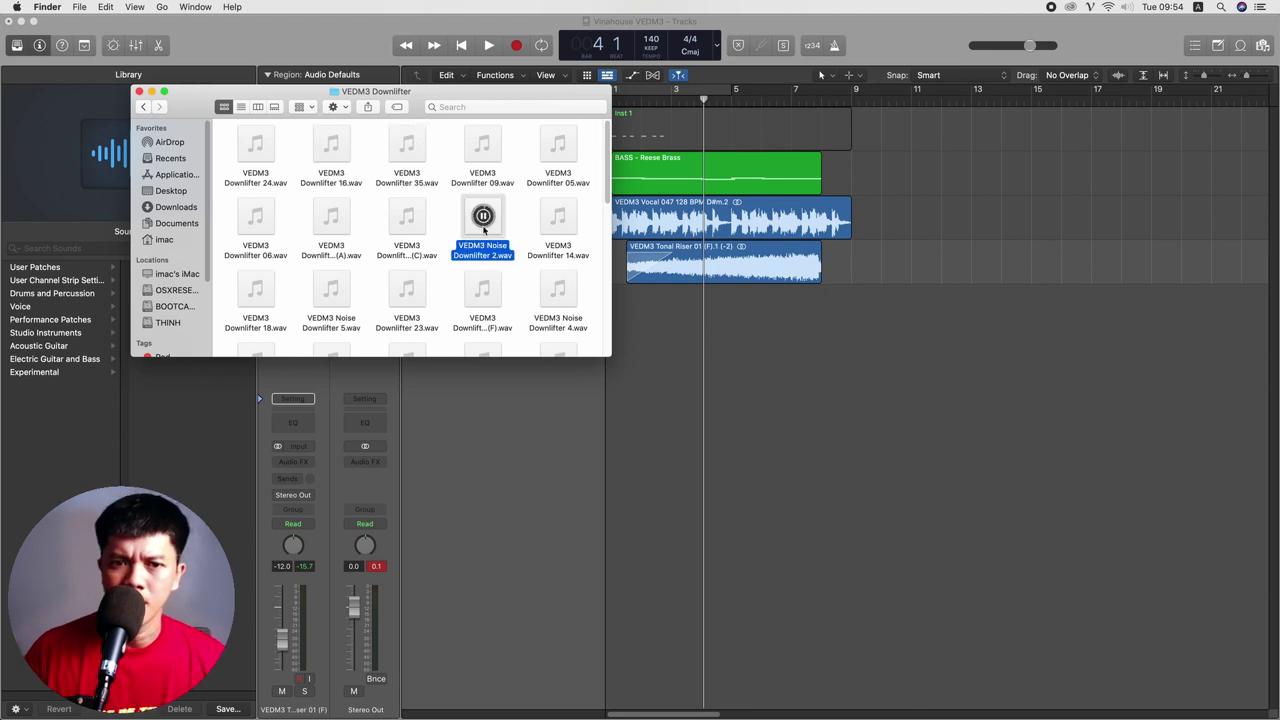
drag(484, 253, 588, 346)
key(space)
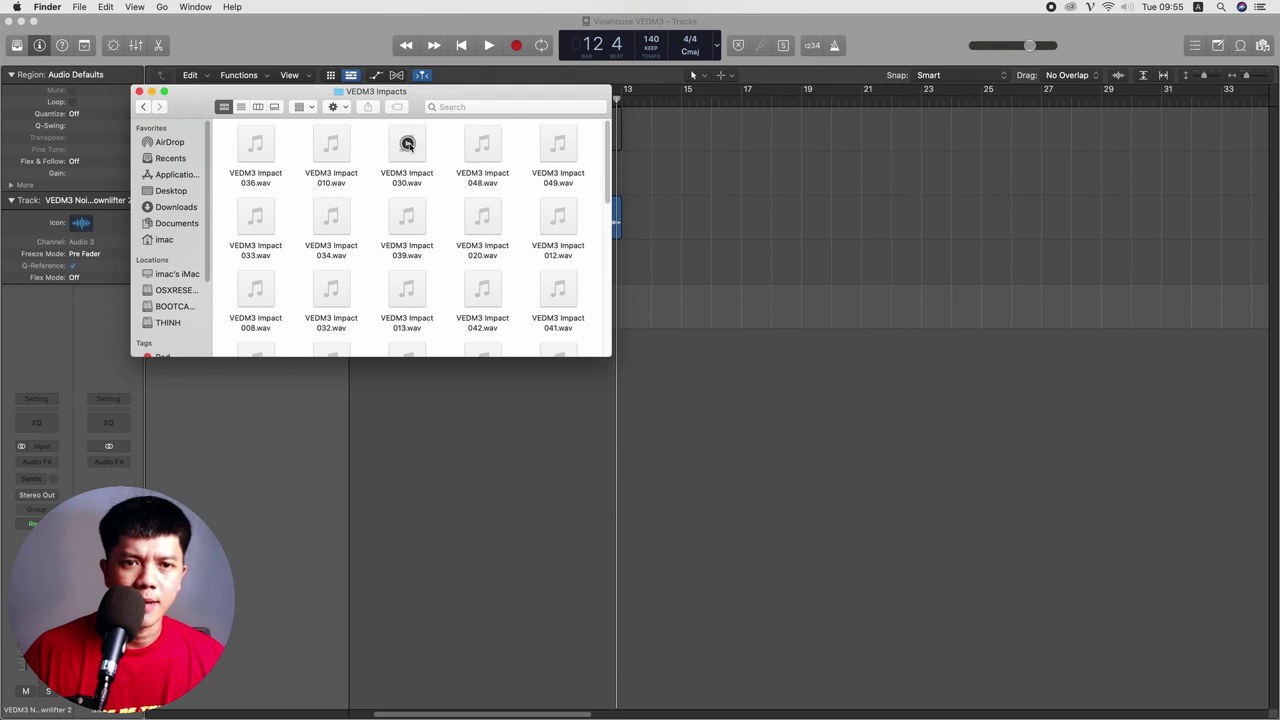
- Preview the VEDM3 Impacts samples, place VEDM3 Impact 042.wav on a new track below the downlifter and align its start to bar 5
click(484, 146)
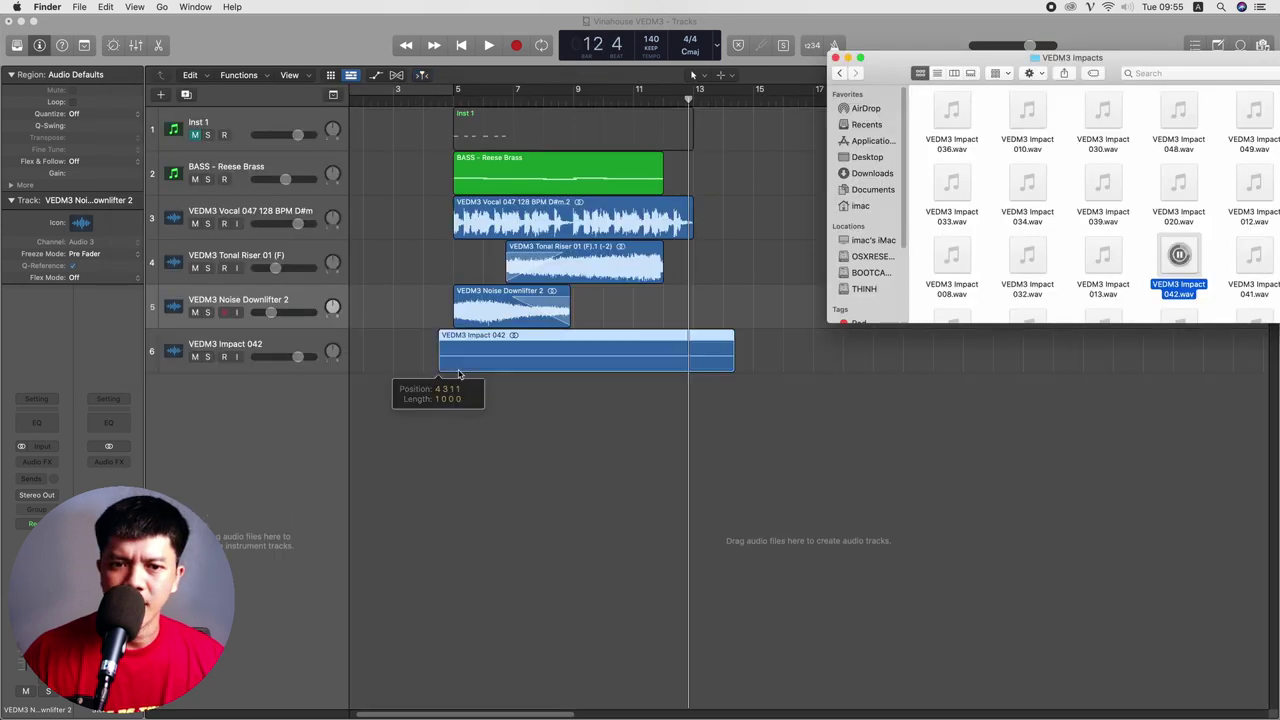
drag(520, 350, 440, 350)
click(453, 98)
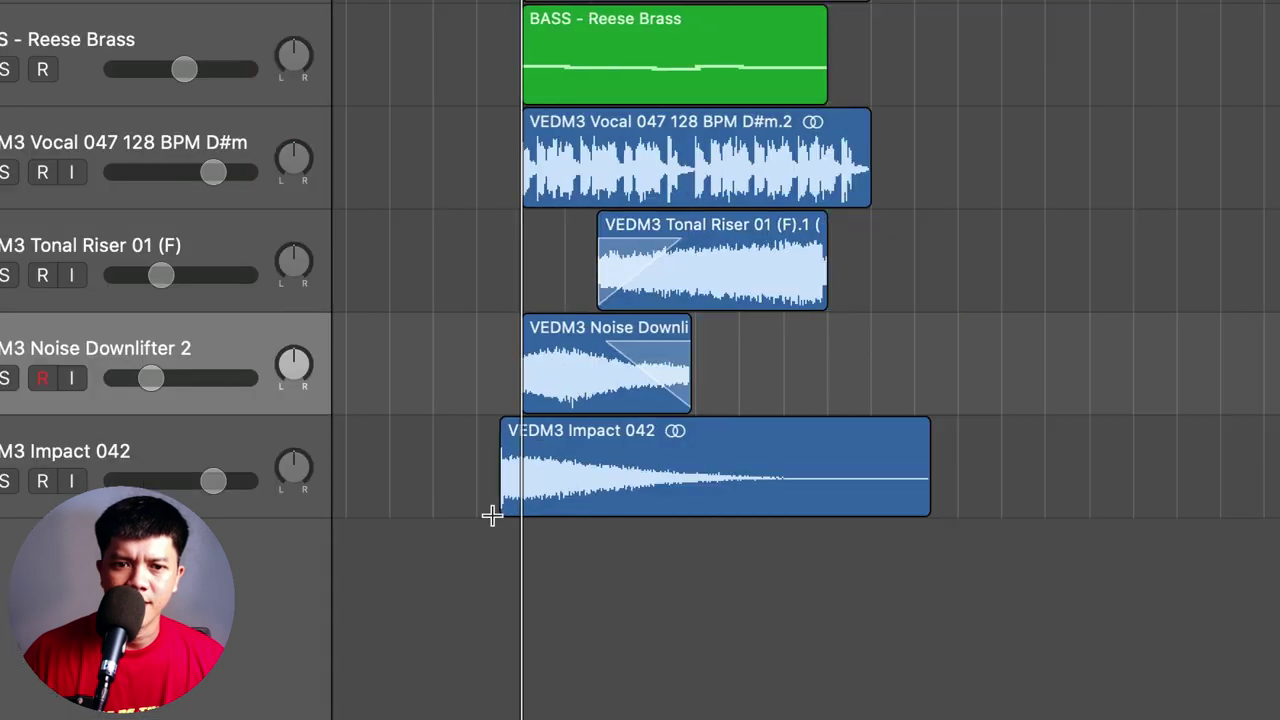
key(super+Right)
key(super+Right)
key(t)
key(t)
drag(600, 497, 643, 500)
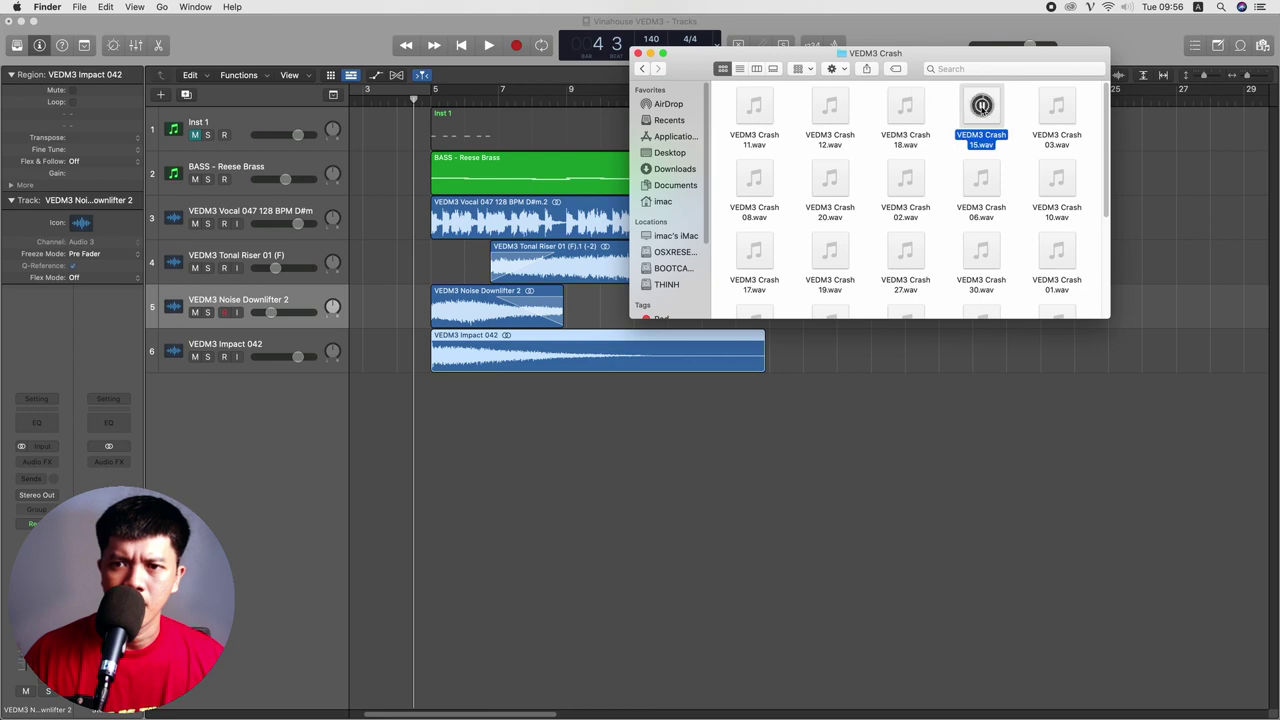
- Place VEDM3 Crash 15.wav on a new track below the impact, reverse the region and move it to just before bar 5
drag(984, 140, 437, 399)
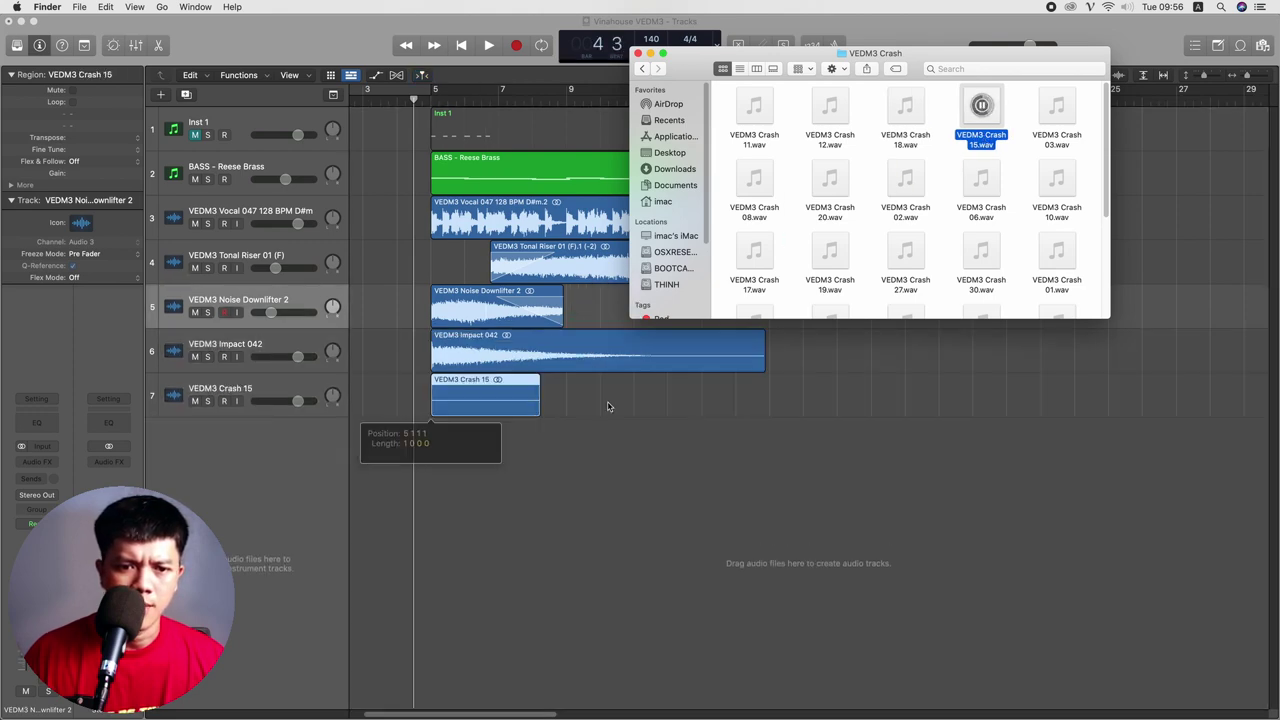
click(608, 407)
click(12, 186)
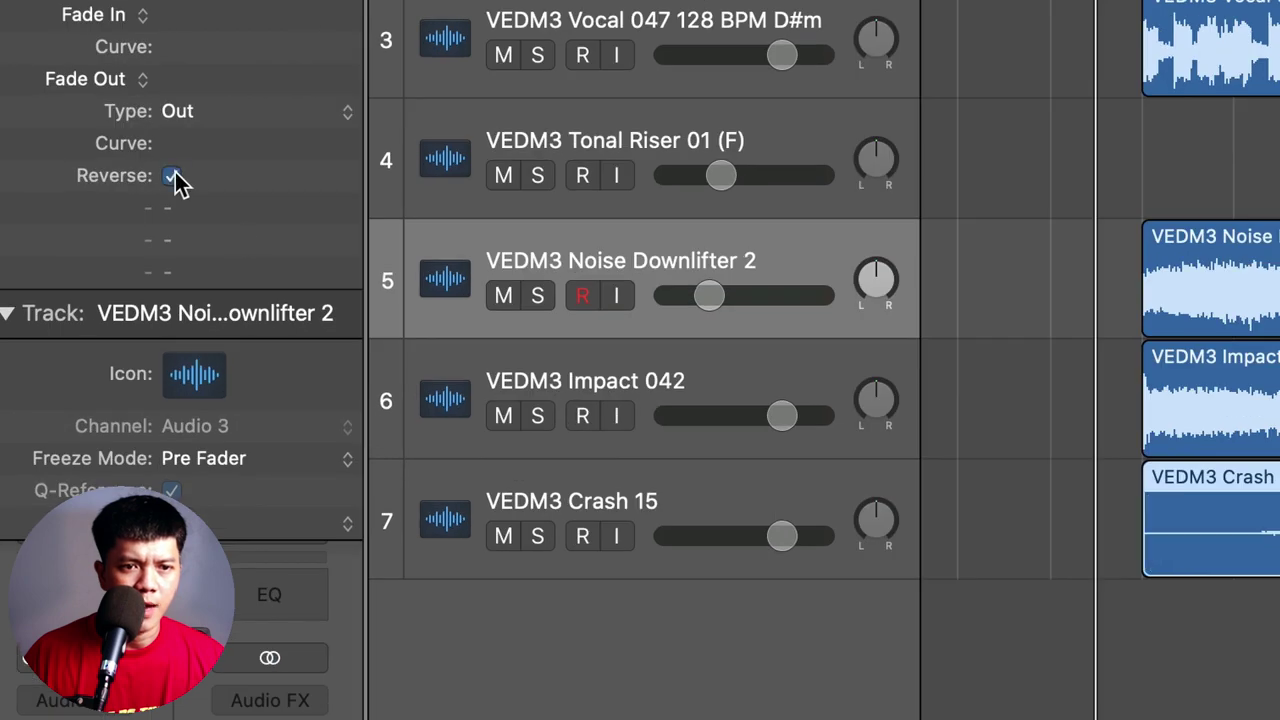
click(74, 268)
drag(512, 402, 410, 402)
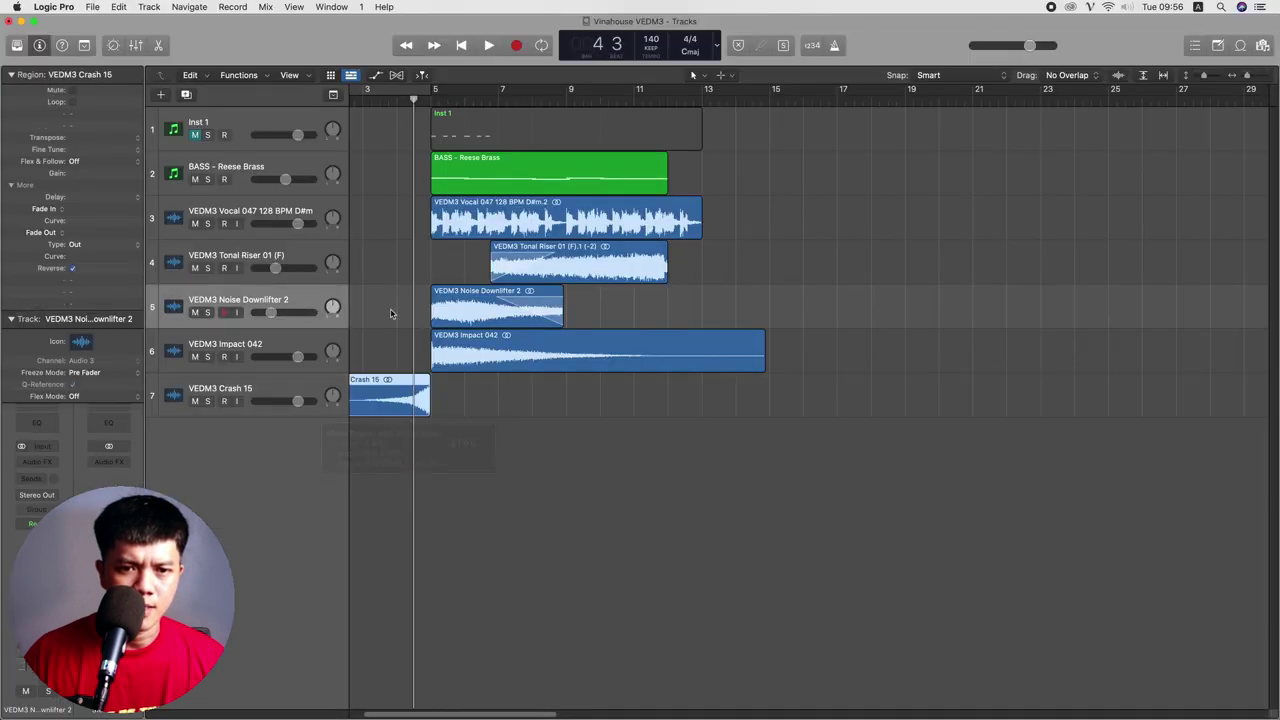
- Align the end of the reversed Crash 15 region exactly to bar 5, lower its track volume and play the transition
key(super+Right)
key(super+Right)
key(super+Right)
key(super+Right)
key(super+Right)
key(super+Right)
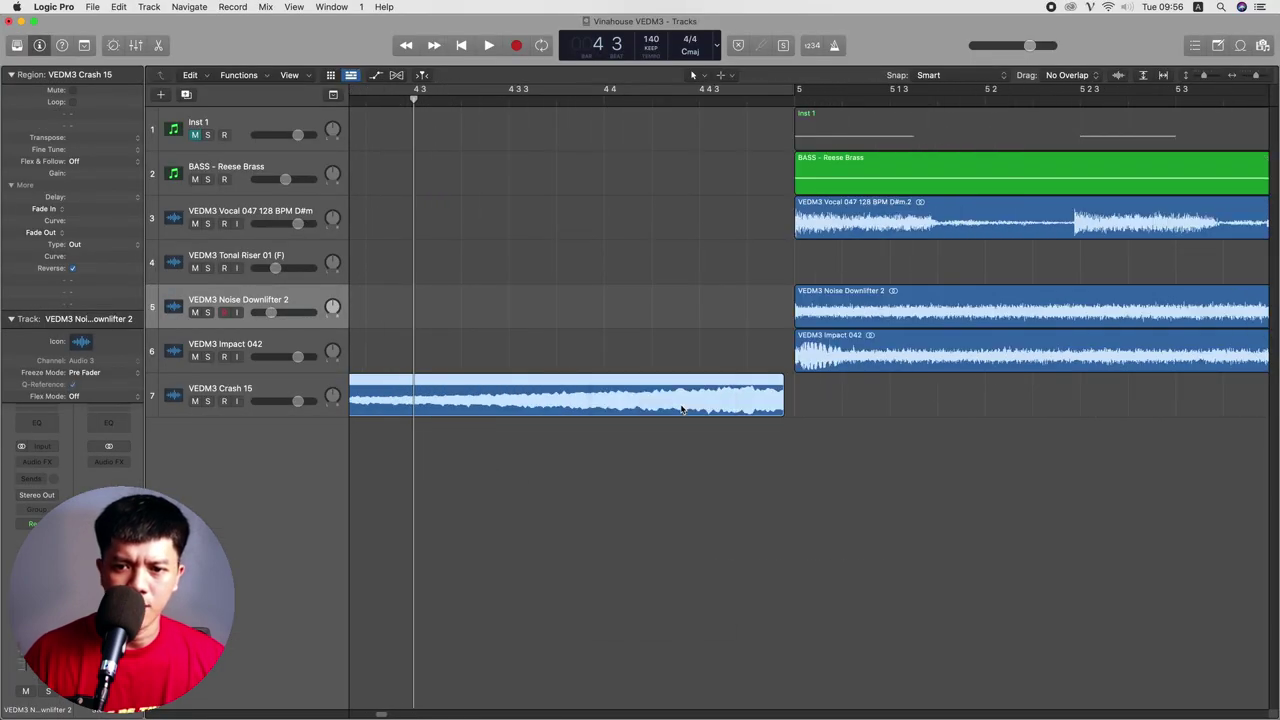
drag(680, 409, 690, 410)
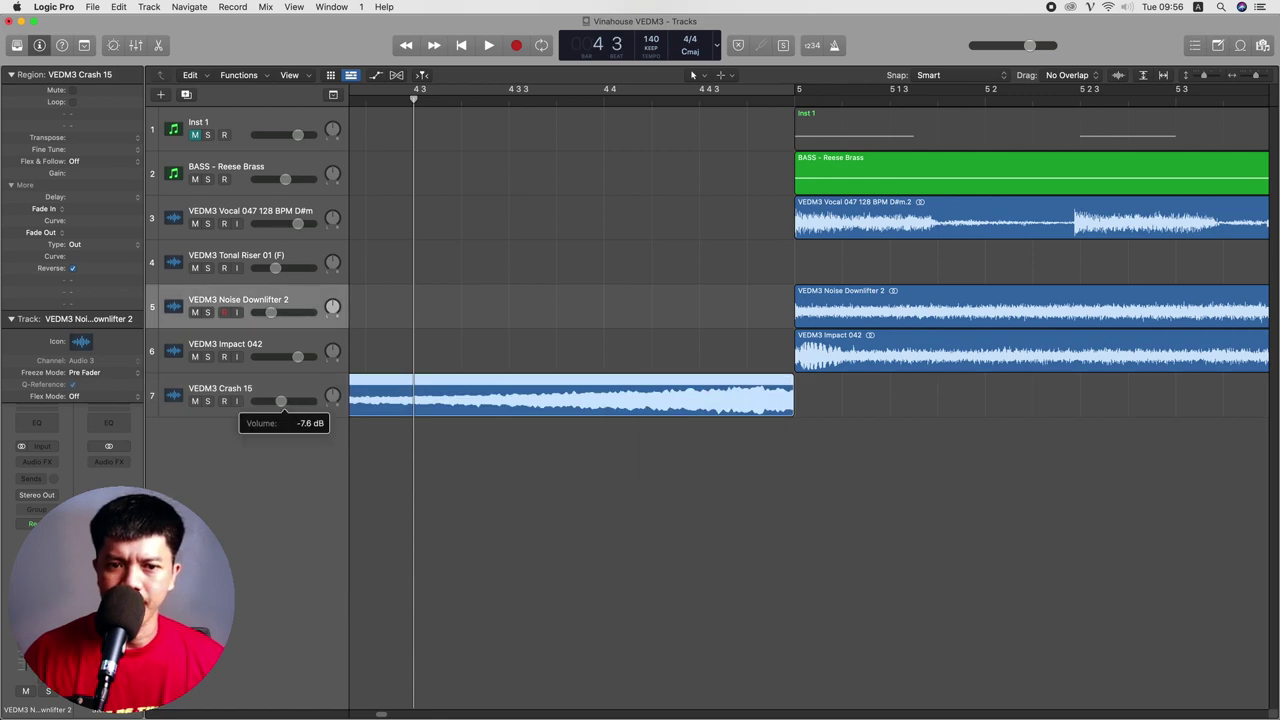
key(space)
key(super+Left)
key(super+Left)
key(super+Left)
key(super+Left)
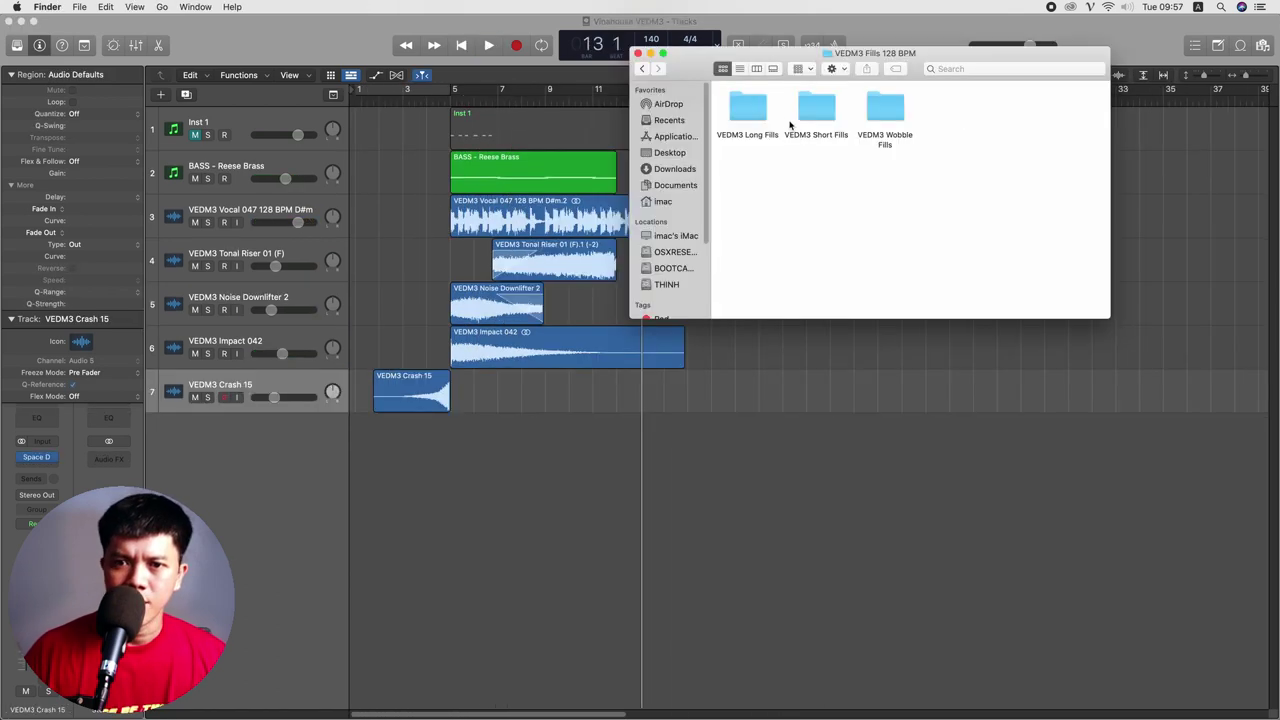
- Preview VEDM3 Long Fill 002 128 BPM.wav from Finder's VEDM3 Long Fills folder and place it on a new track at bar 9
double_click(765, 106)
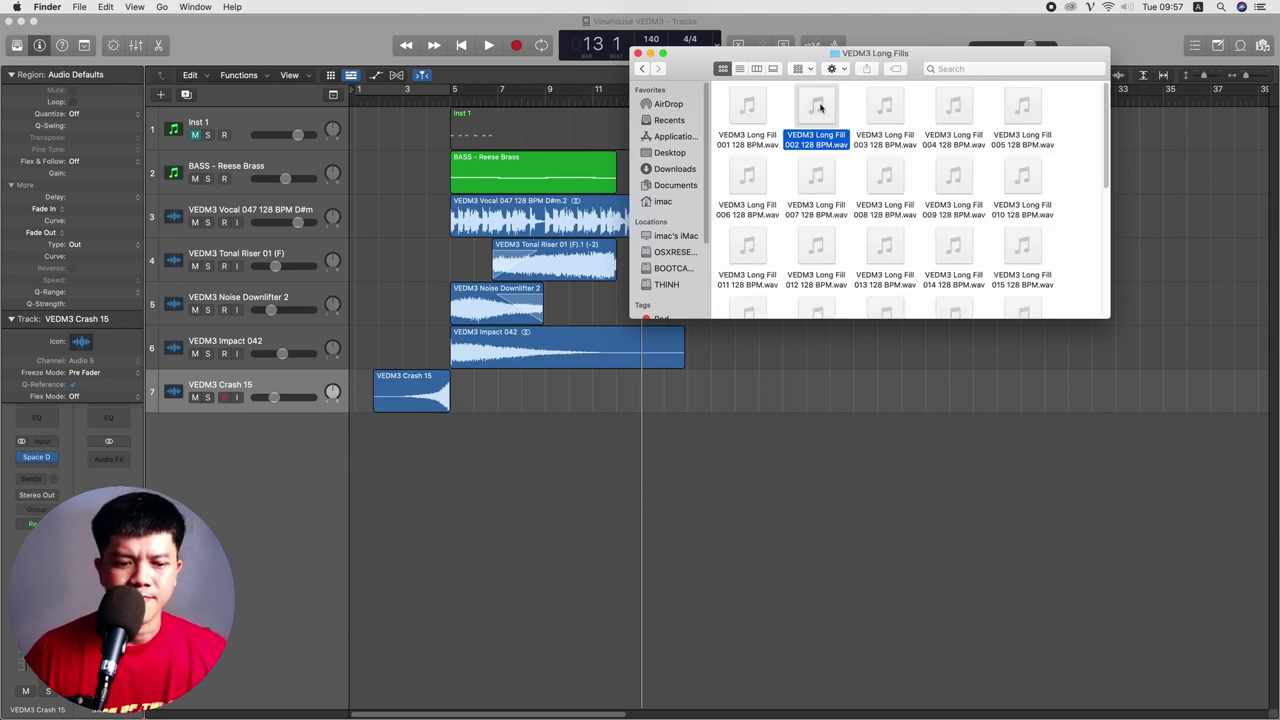
click(818, 106)
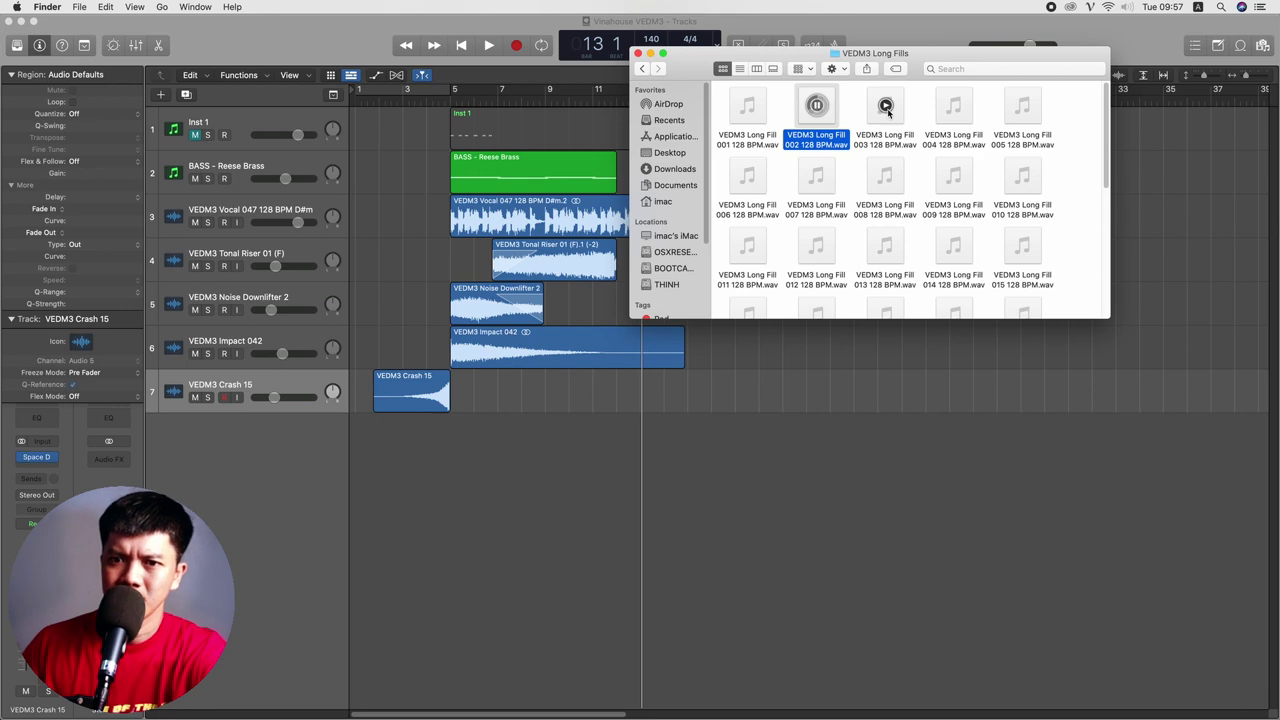
drag(816, 110, 550, 428)
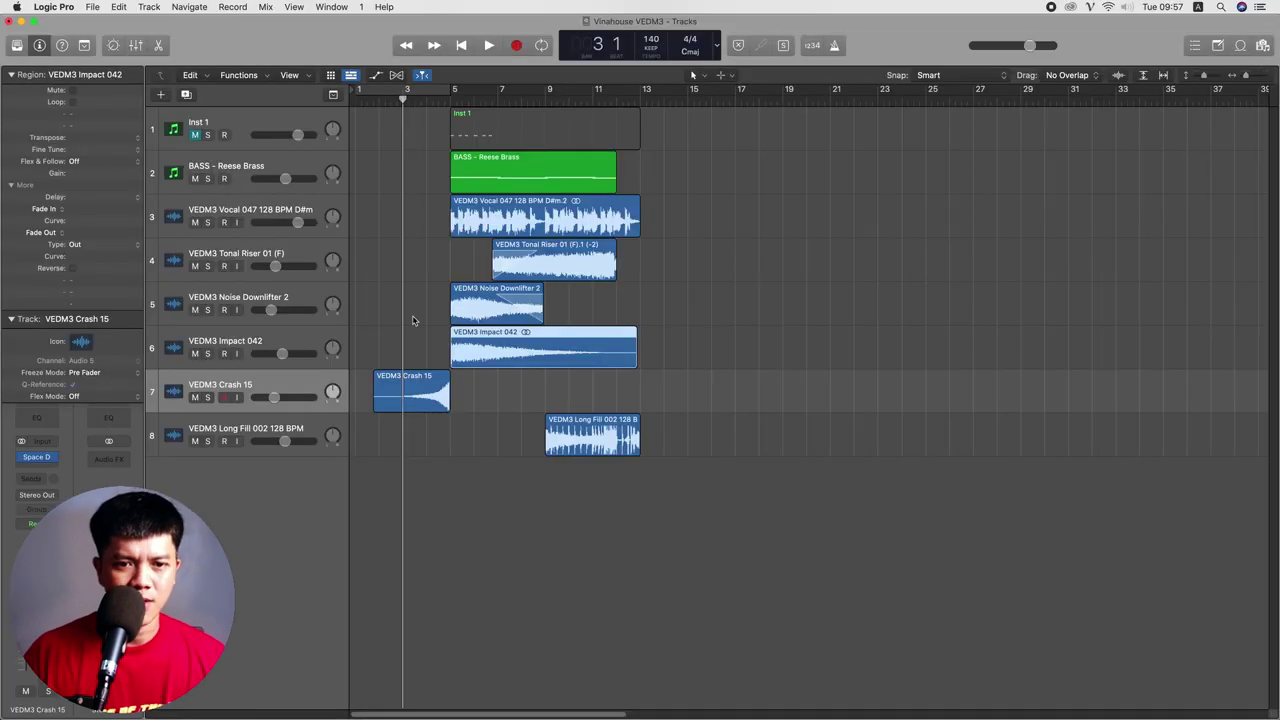
- Delete the reversed Crash 15 region before bar 5 and leave the VEDM3 fills folders in Finder
click(414, 382)
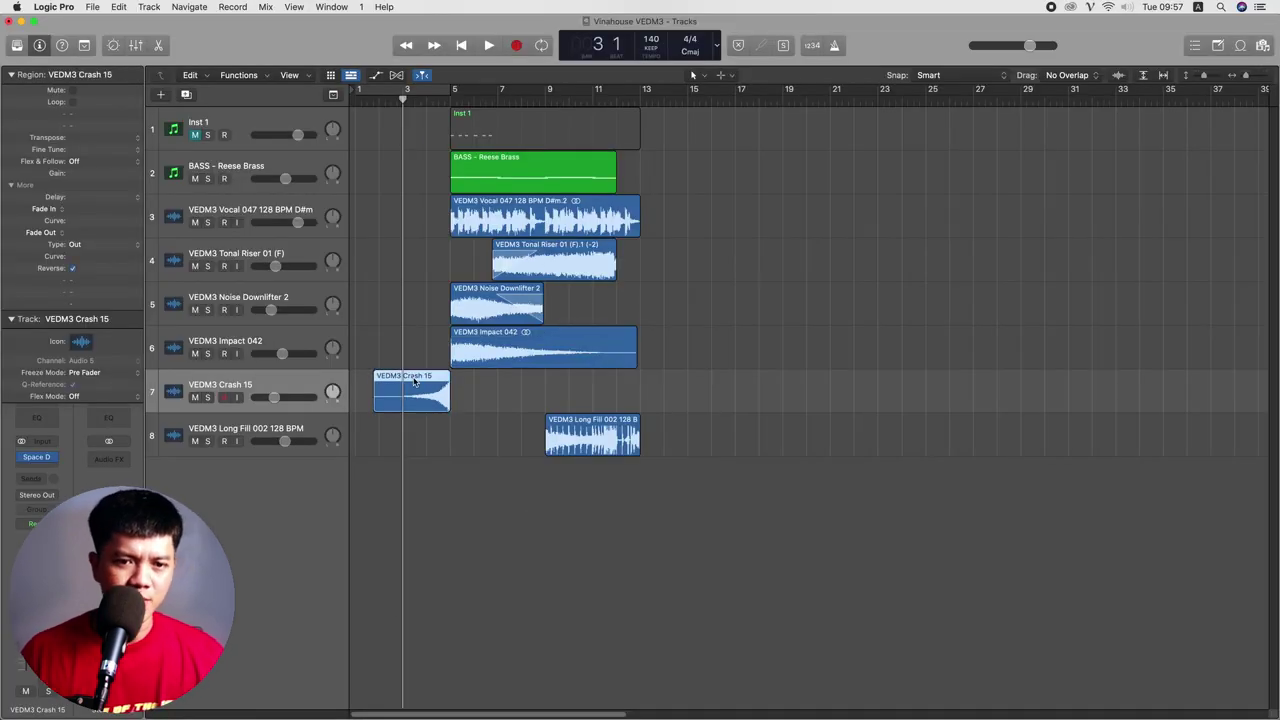
key(Delete)
key(super+Tab)
click(643, 69)
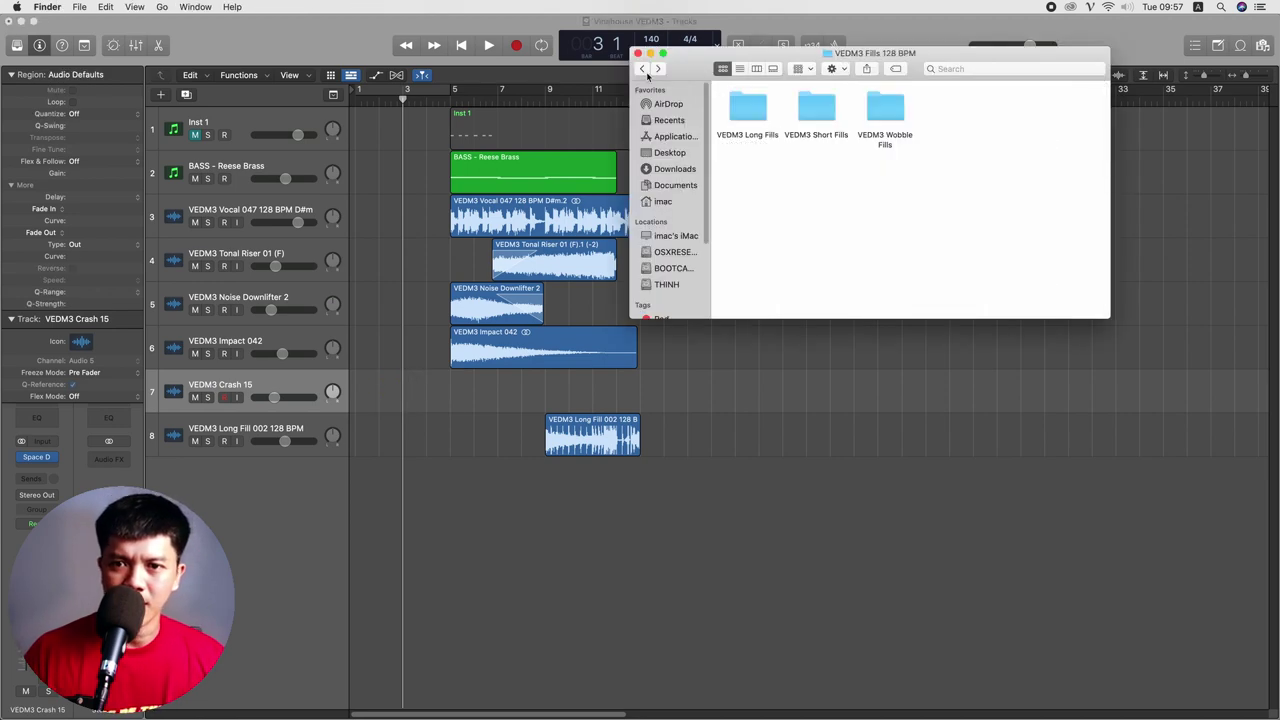
click(643, 69)
key(super+Tab)
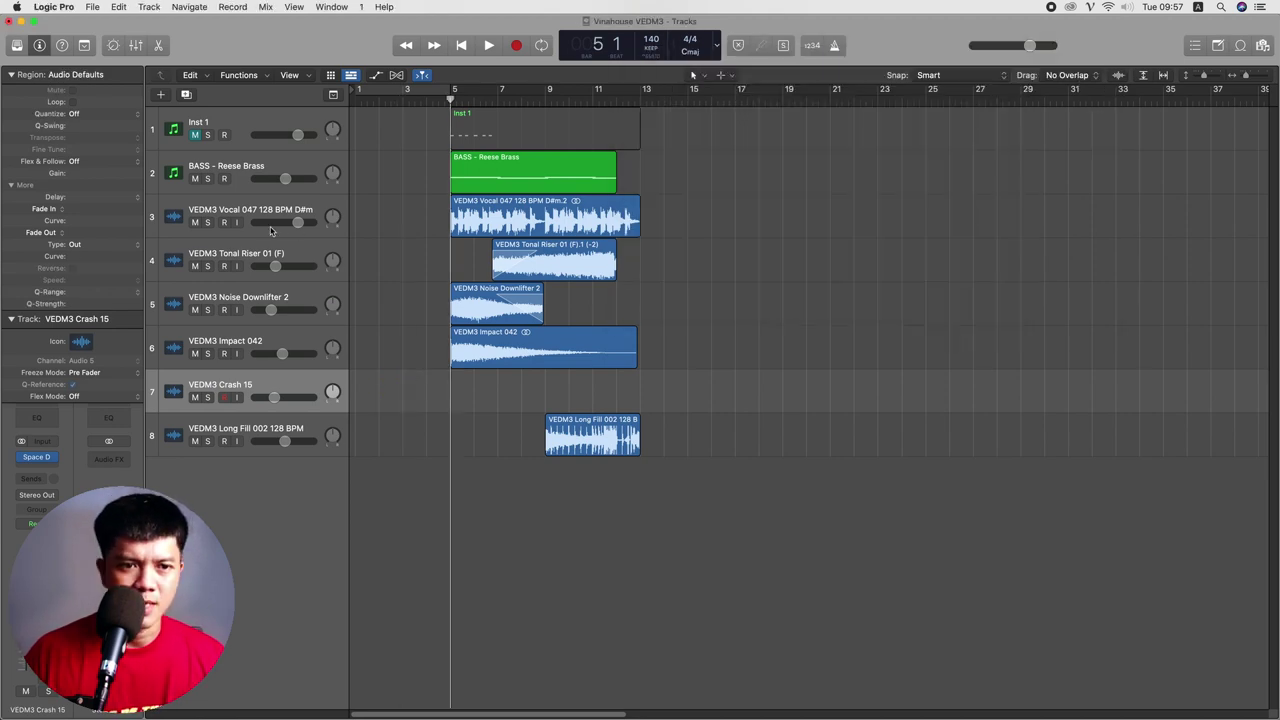
- Solo the vocal track, duplicate it, copy the vocal region onto the duplicate and trim the copy to a short opening slice at bar 5
click(208, 223)
key(super+Left)
click(246, 214)
key(super+d)
key(super+Right)
key(super+Right)
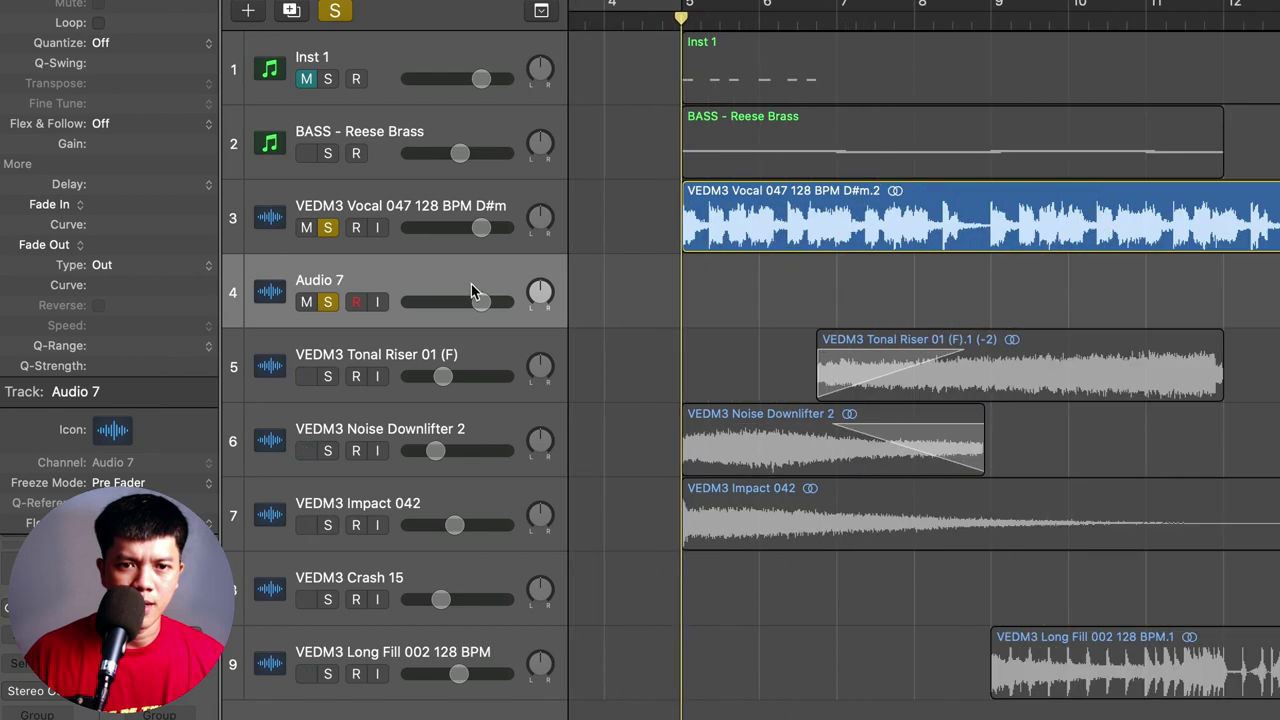
drag(729, 242, 427, 288)
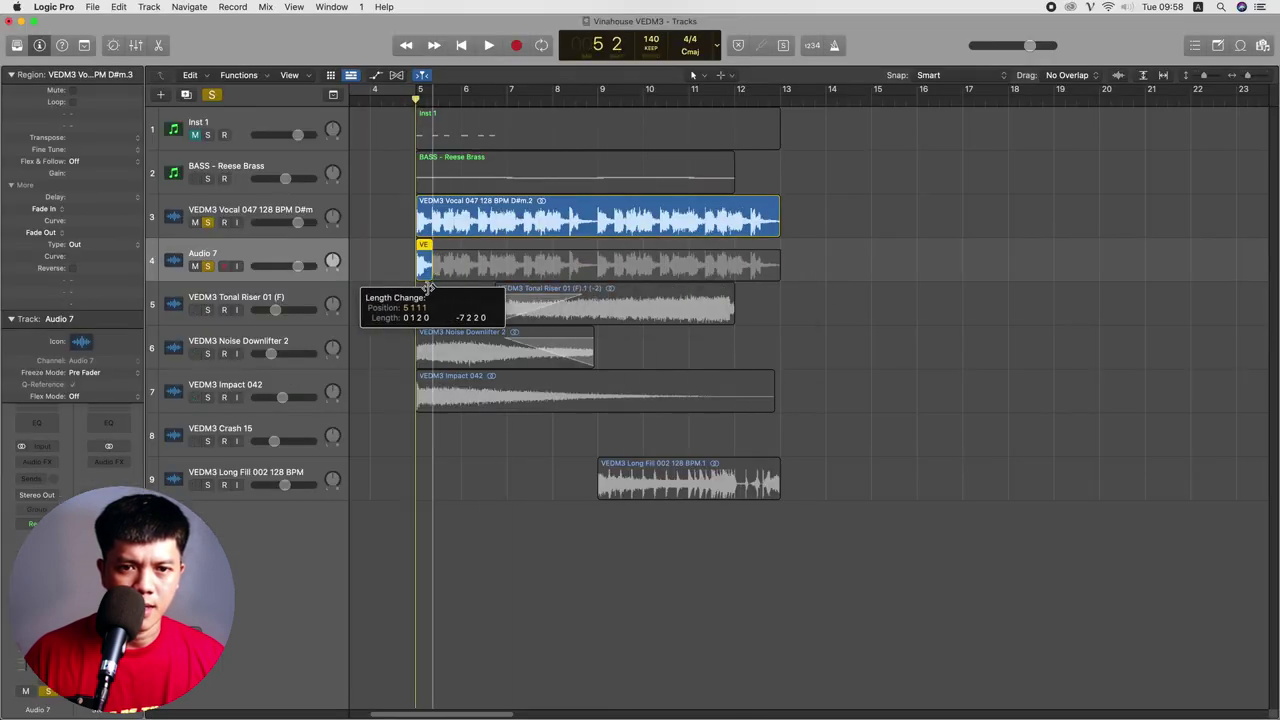
key(space)
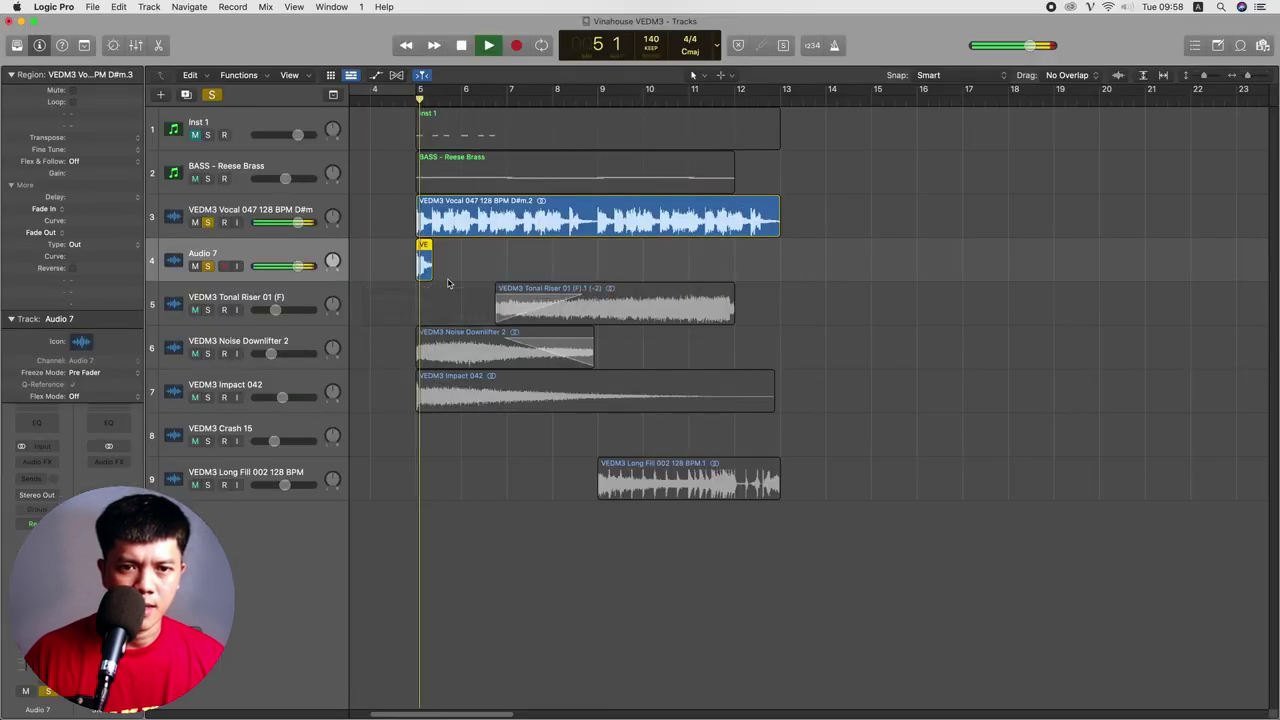
- Insert Space Designer on the Audio 7 track with size 320% and length 5.85 s, and audition the vocal slice's reverb
click(40, 462)
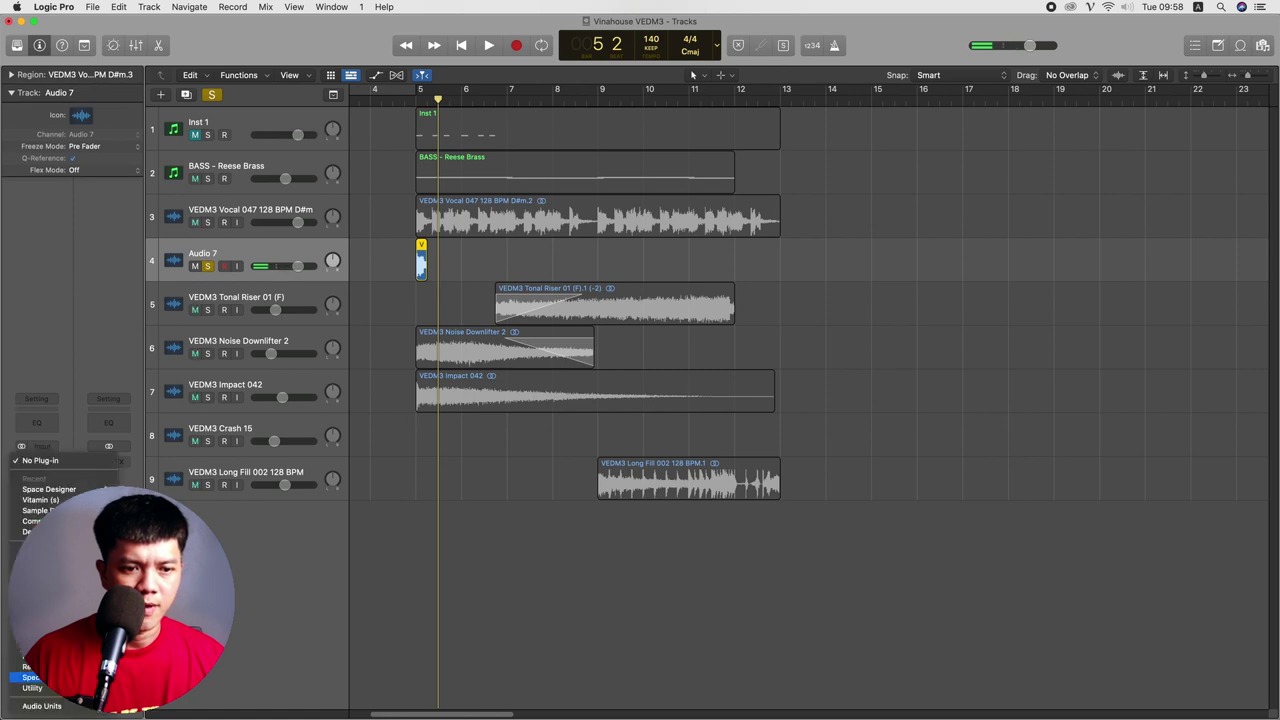
click(246, 667)
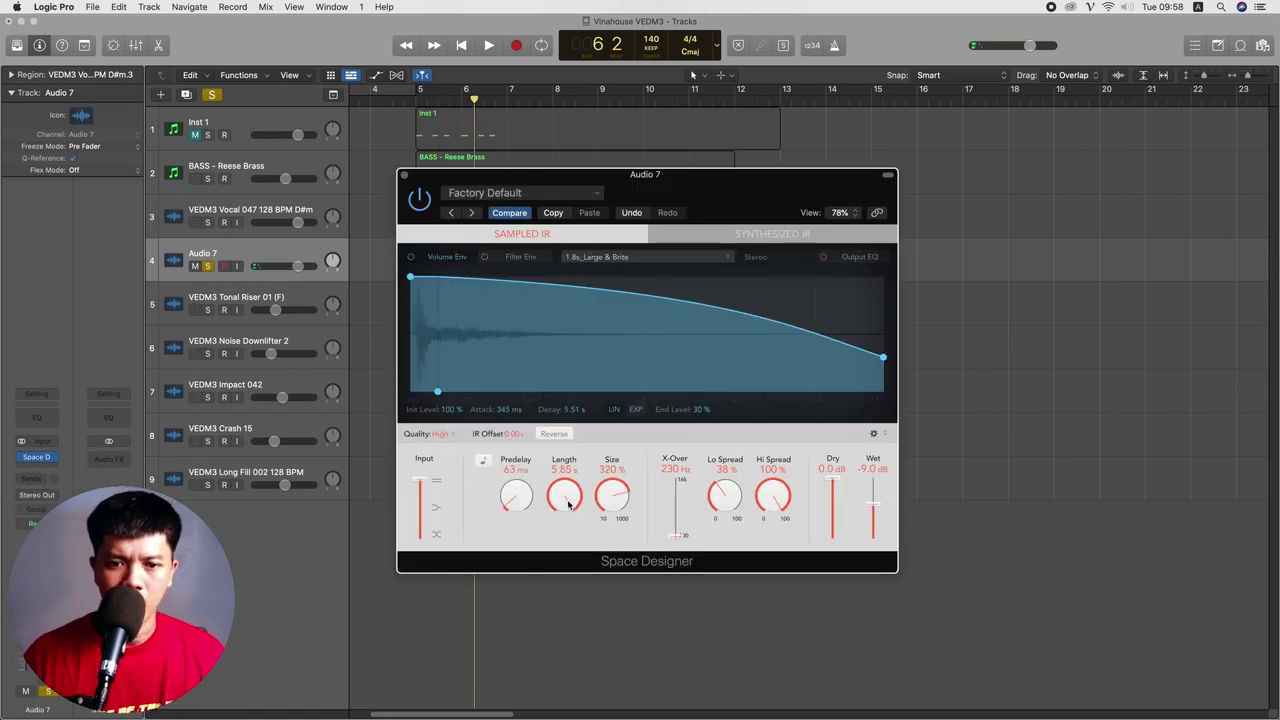
key(space)
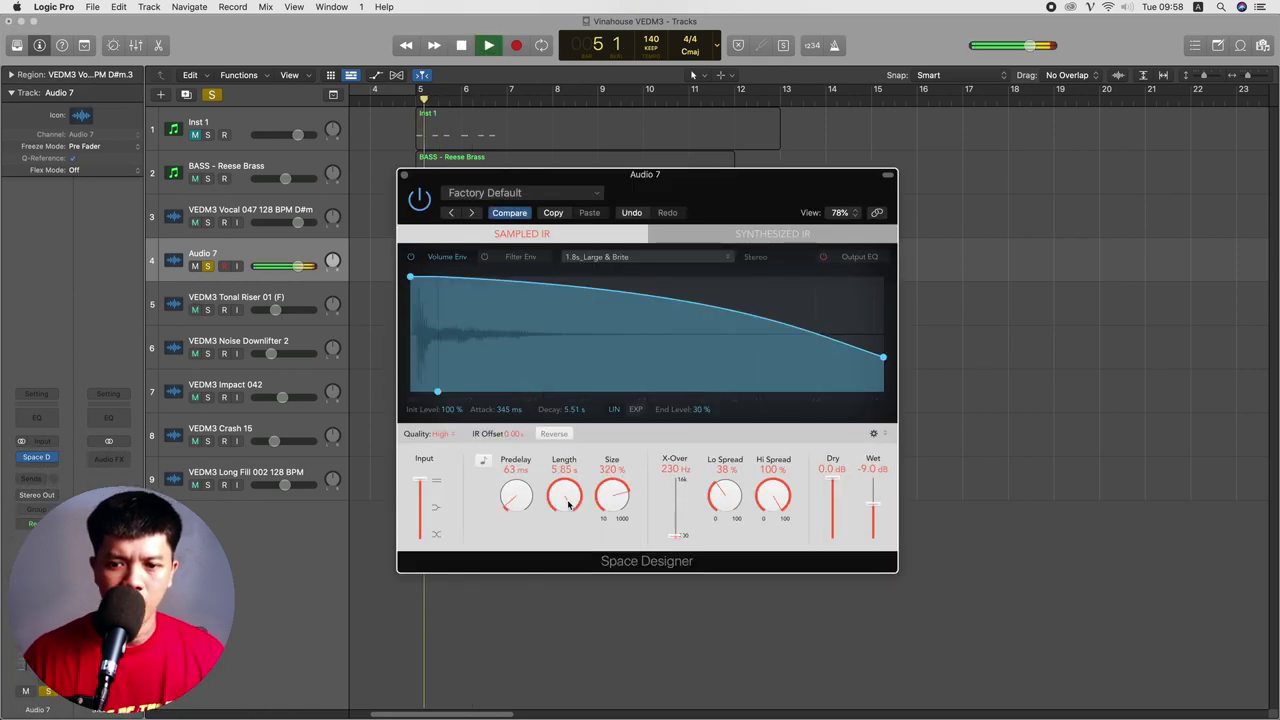
click(407, 175)
key(space)
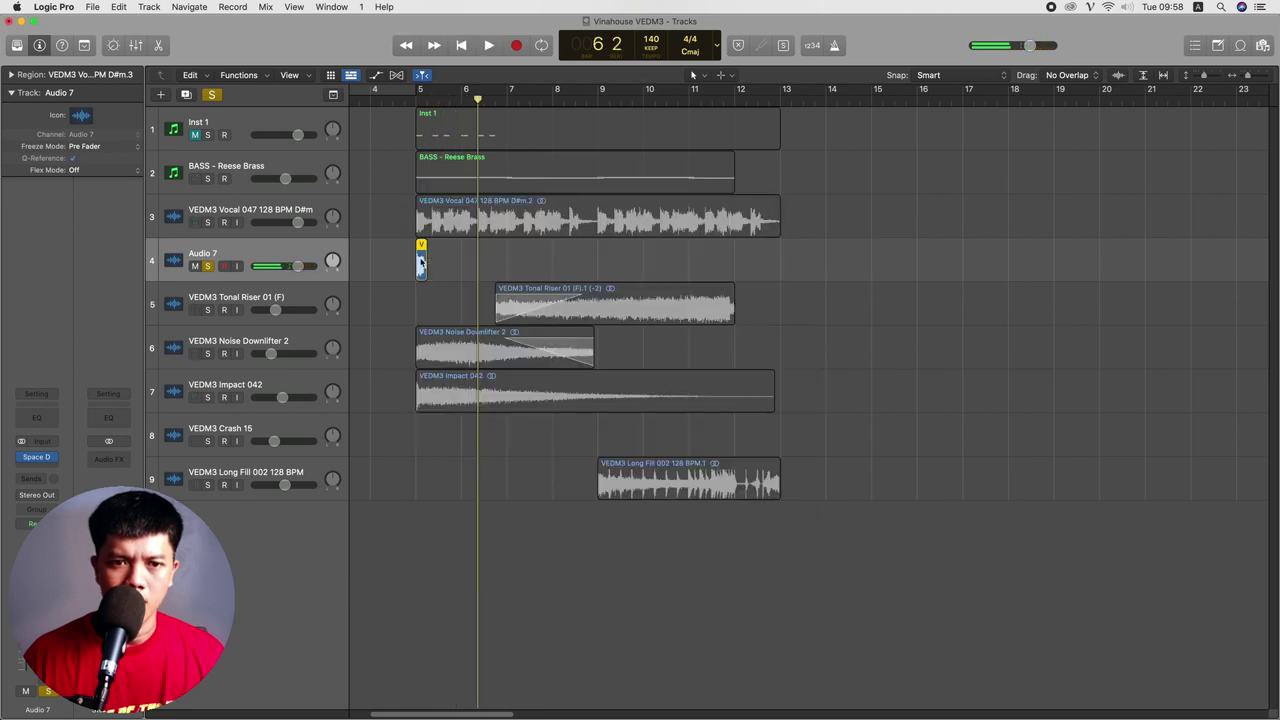
- Bounce the vocal slice in place to a new track, leaving the source and including the audio tail in file and region
right_click(421, 258)
click(436, 274)
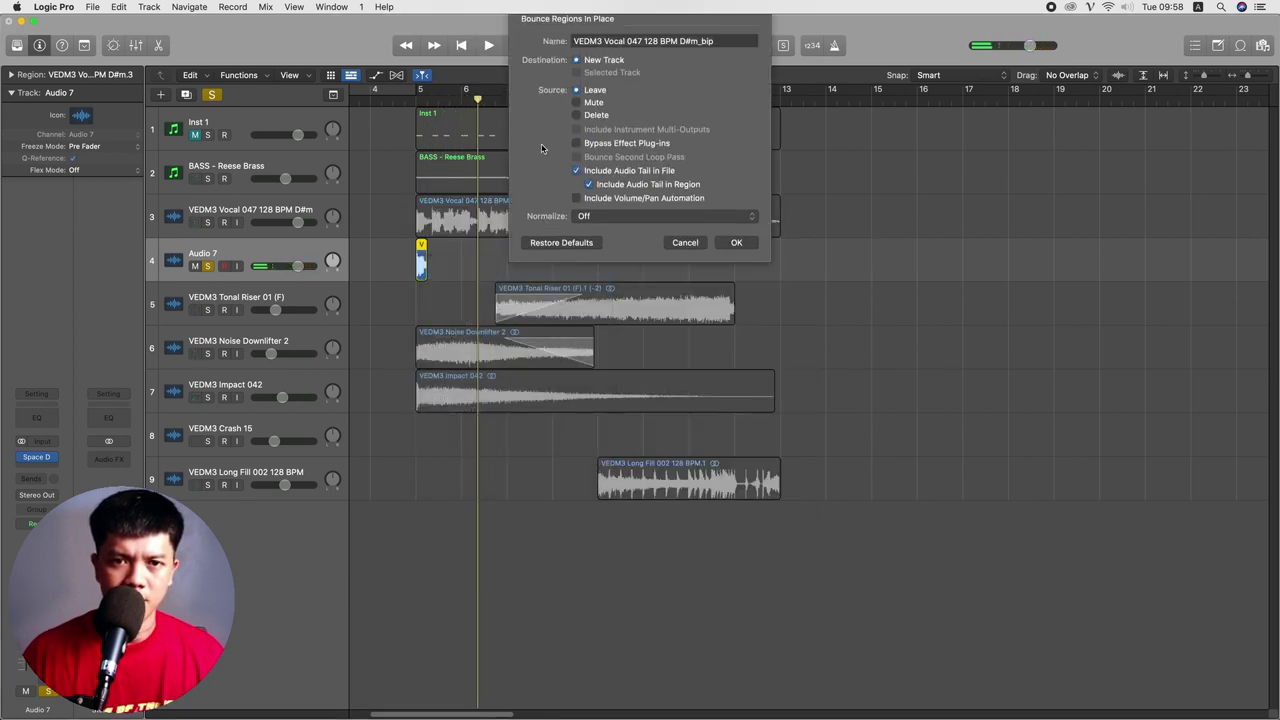
key(Return)
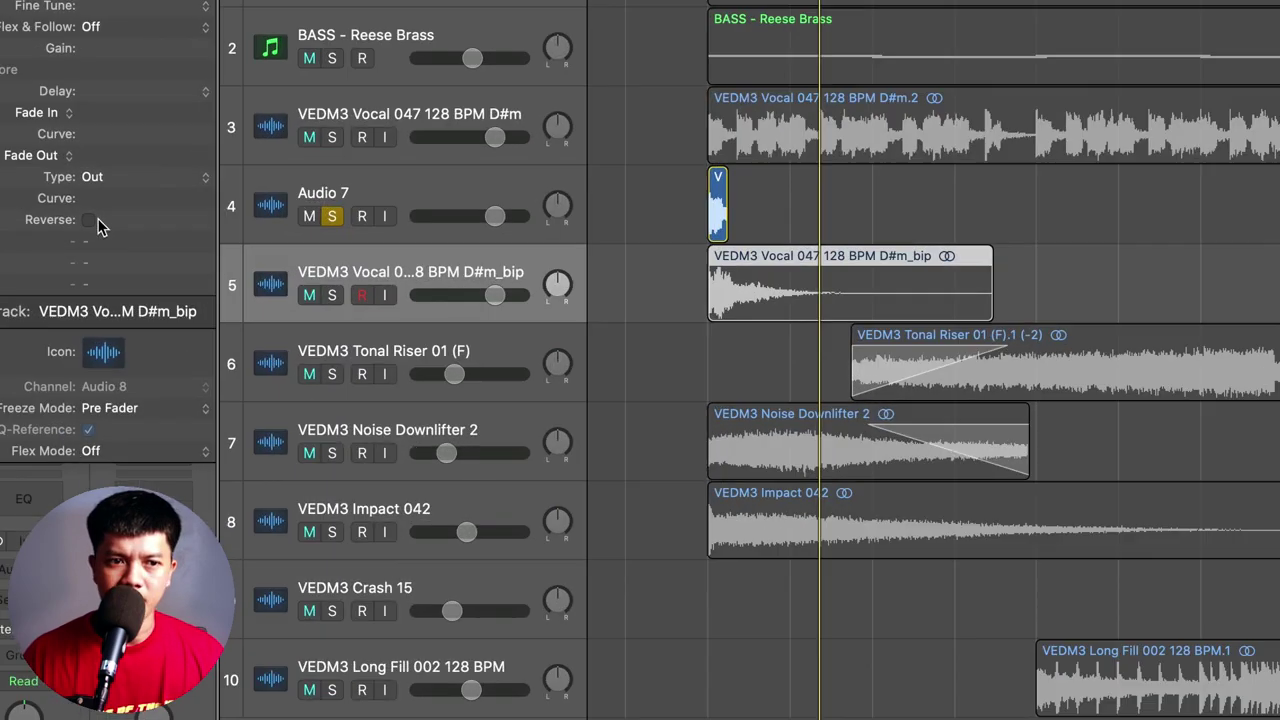
- Reverse the bounced vocal region, move it to end at bar 5 with a fade-in, and play the transition
click(37, 227)
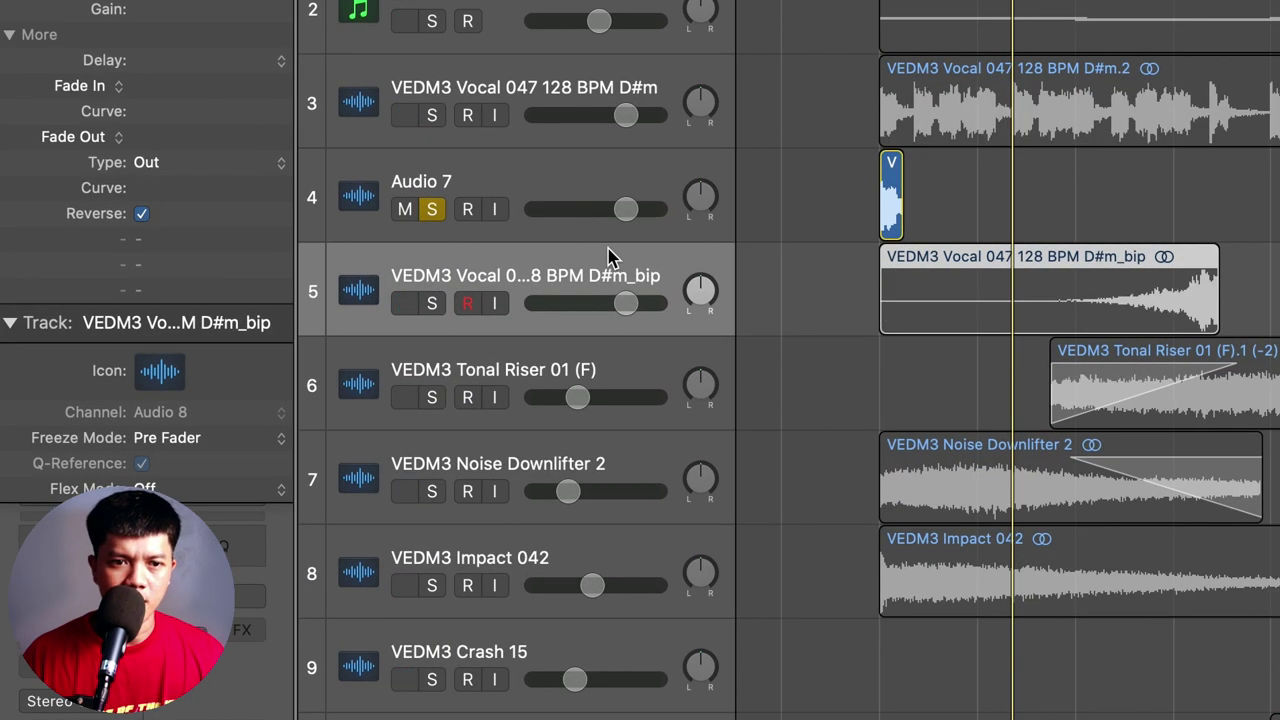
drag(1019, 272, 927, 272)
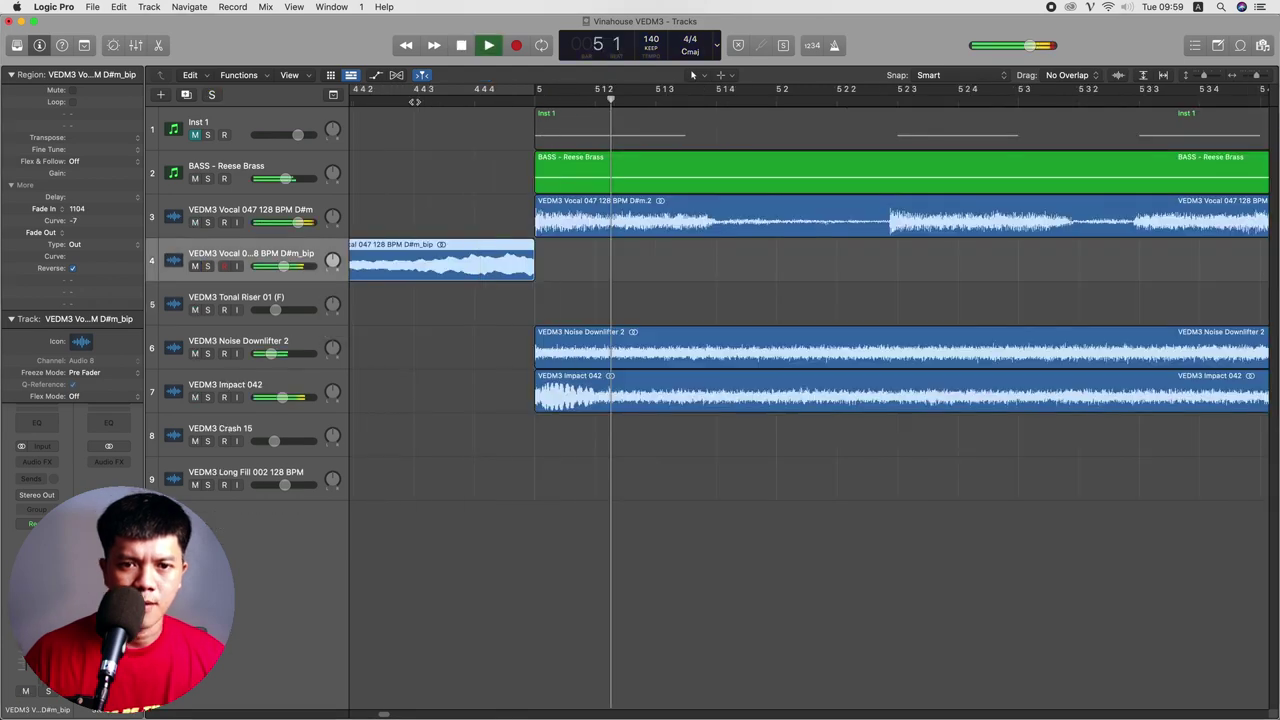
scroll(580, 224, down, 10)
key(space)
- Preview VEDM3 Reverse Crash 15.wav in Finder and place it on a new track below the long fill, ending at bar 5
scroll(580, 224, right, 3)
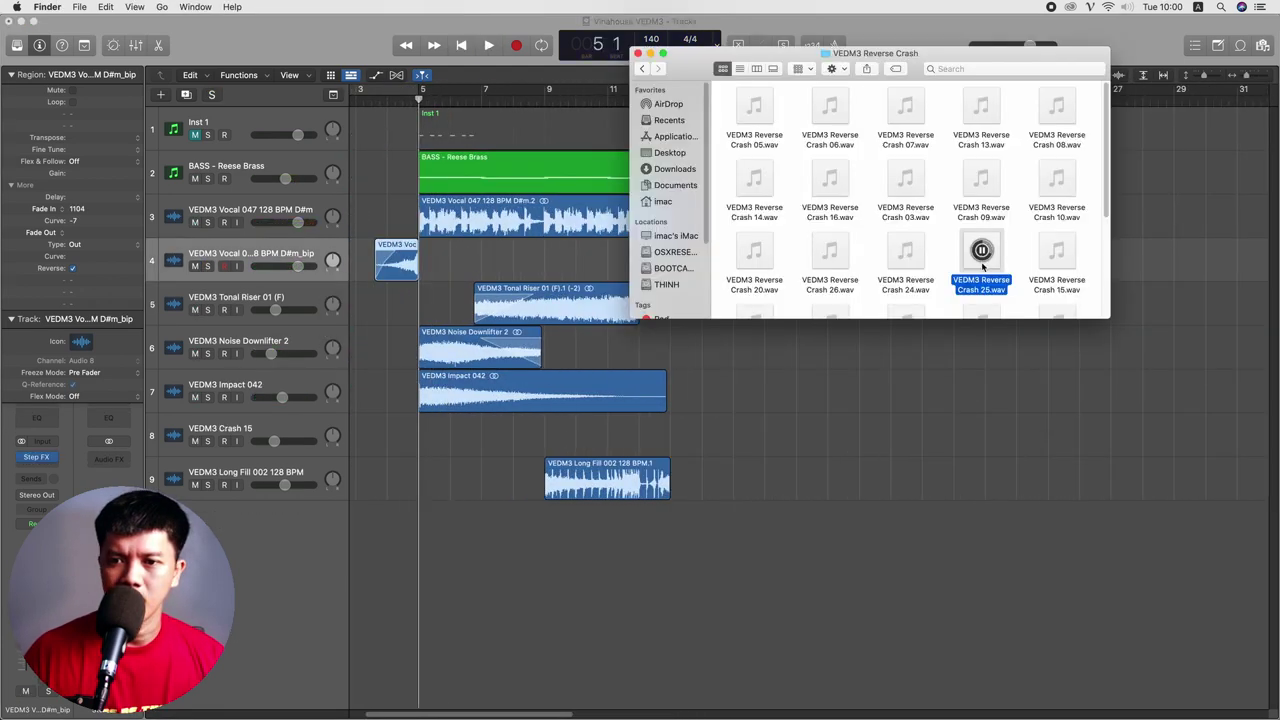
click(1059, 251)
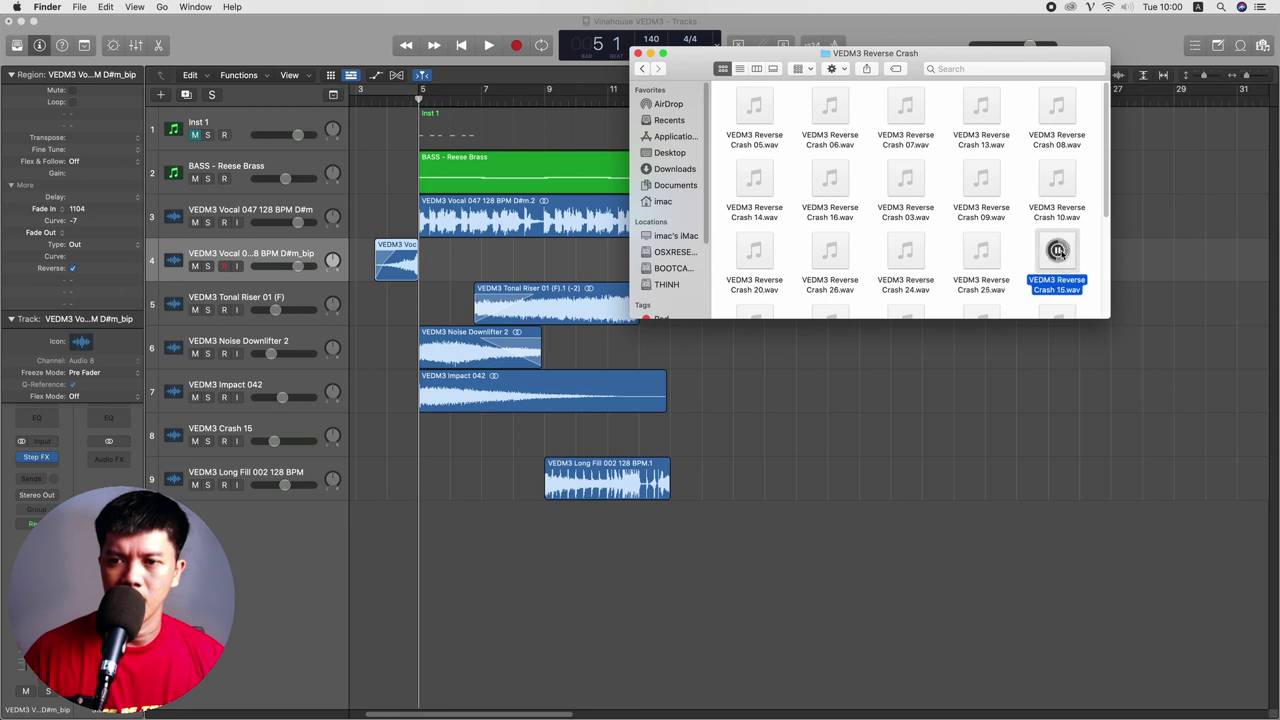
drag(1059, 284, 391, 542)
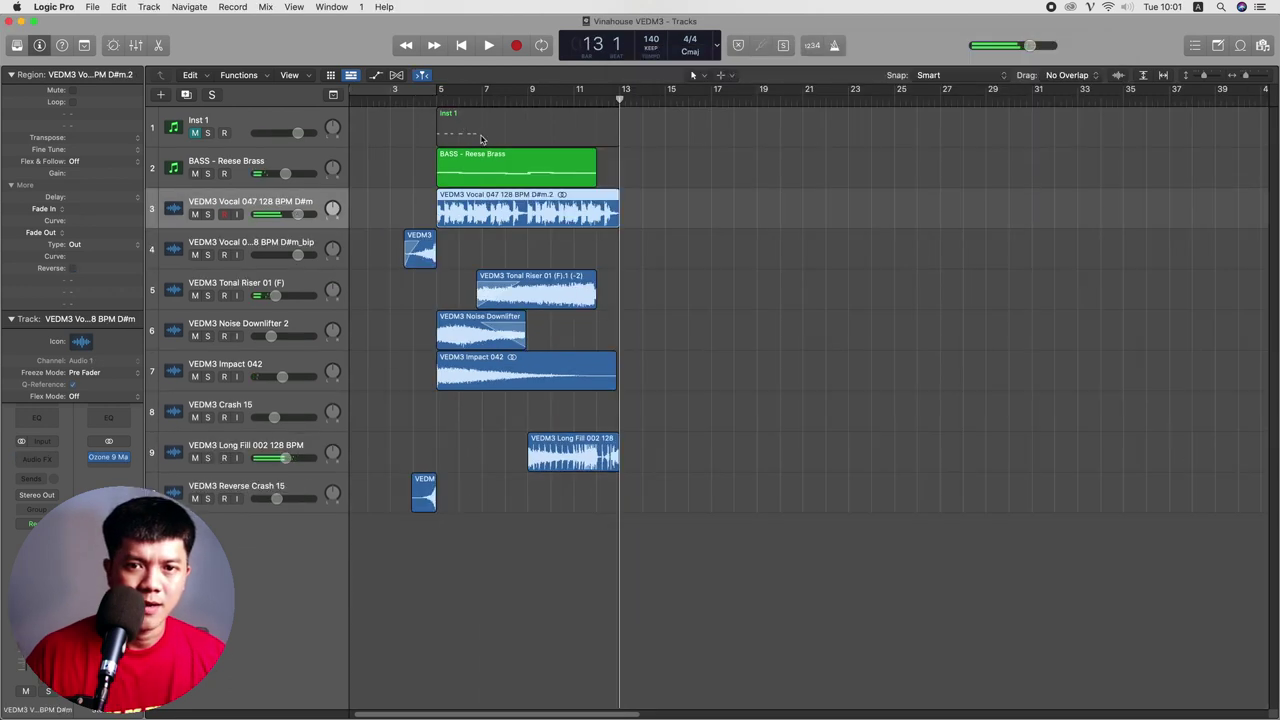
- Move the Inst 1 region to start at bar 13 and unmute its track
drag(481, 138, 664, 140)
click(280, 157)
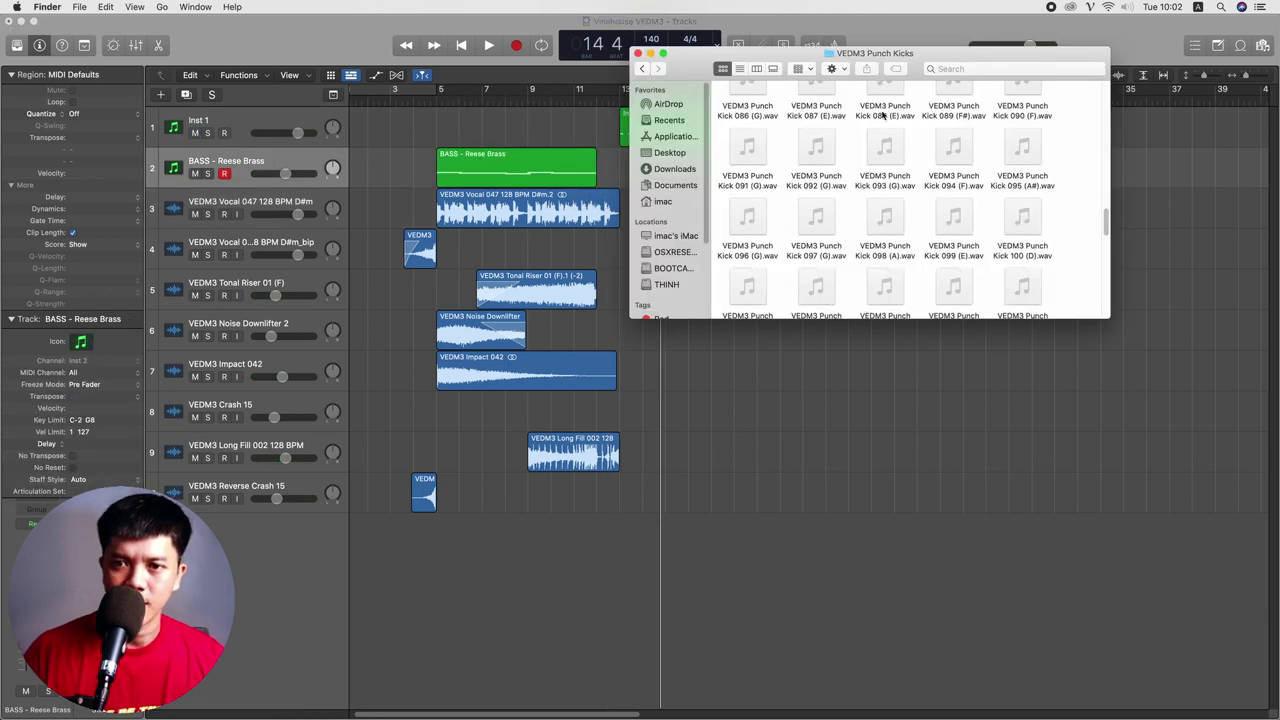
- Preview kicks 096 to 107 in Finder's VEDM3 Punch Kicks folder and select VEDM3 Punch Kick 107 (A).wav
drag(1106, 220, 1106, 232)
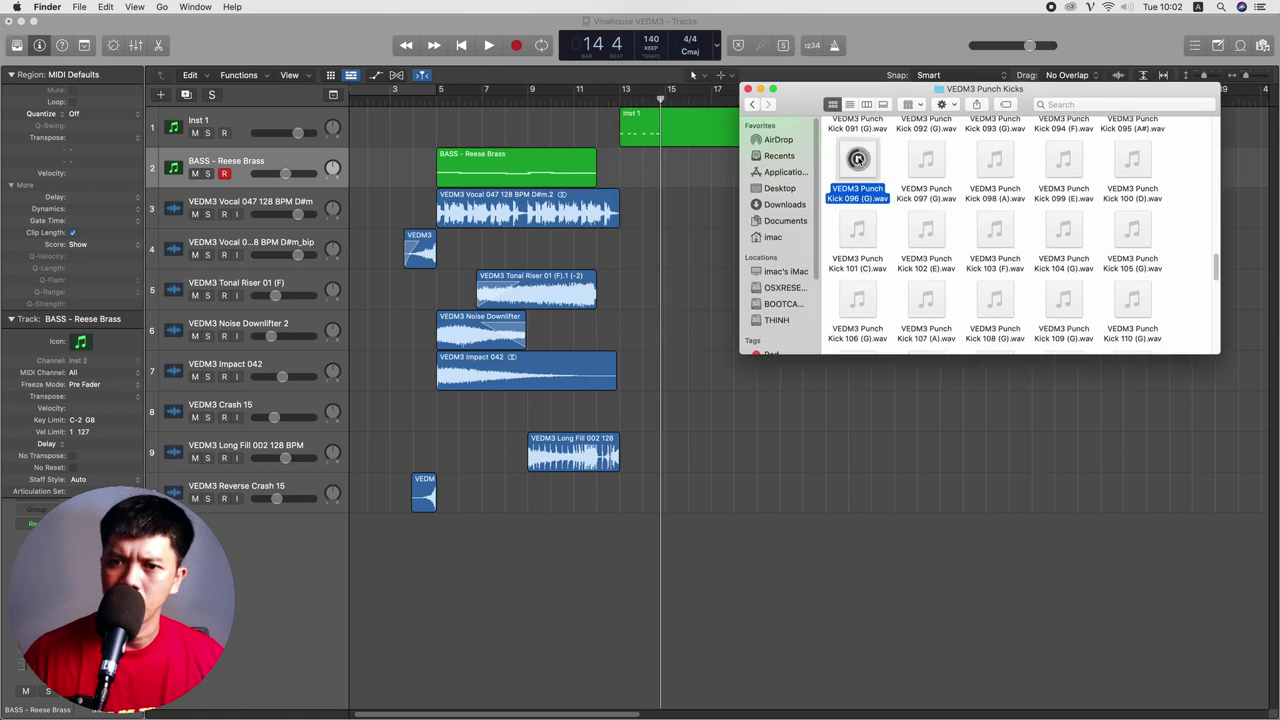
key(Right)
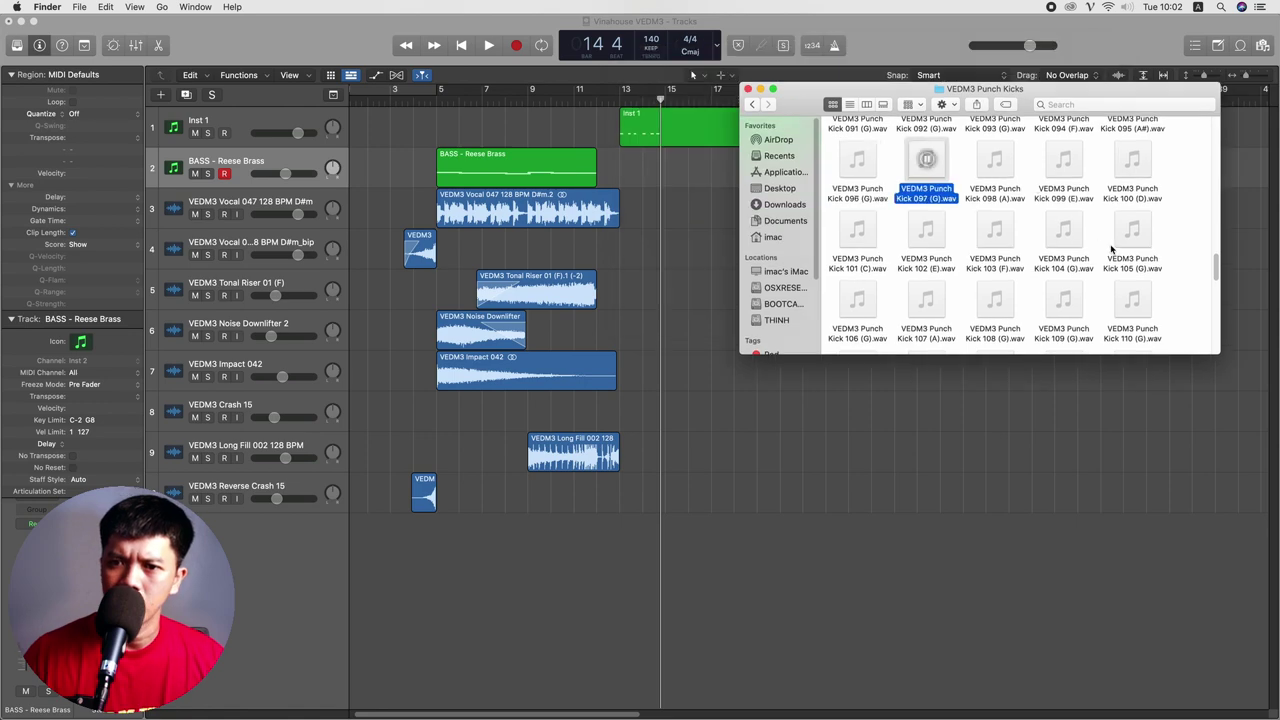
click(1133, 160)
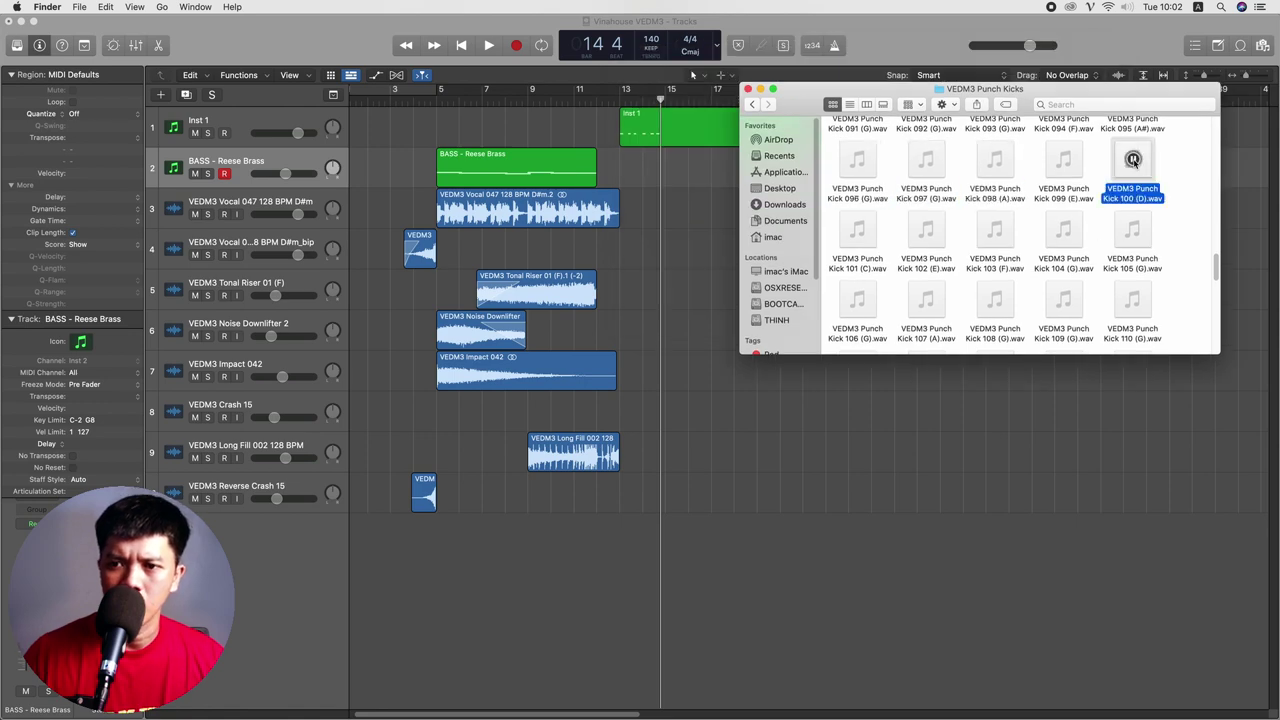
click(997, 160)
click(926, 298)
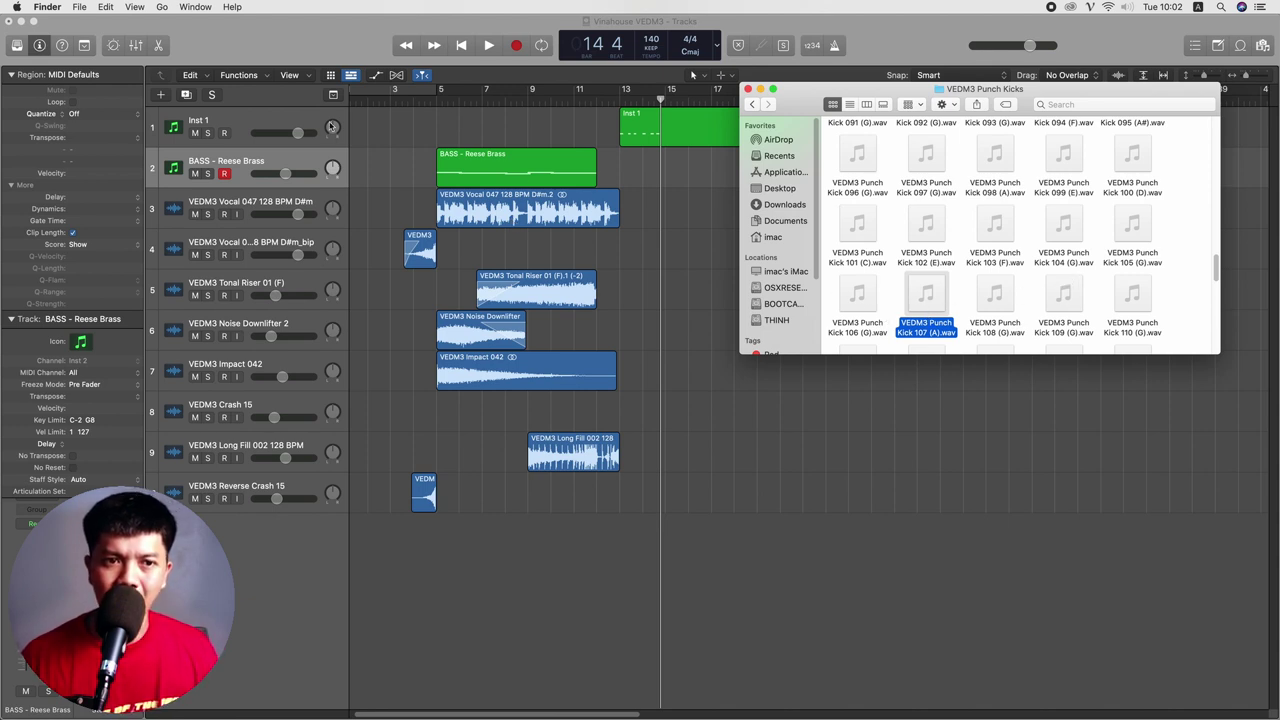
- Add a new software instrument track directly below Inst 1 and load VEDM3 Punch Kick 107 (A).wav into it
click(161, 96)
key(Return)
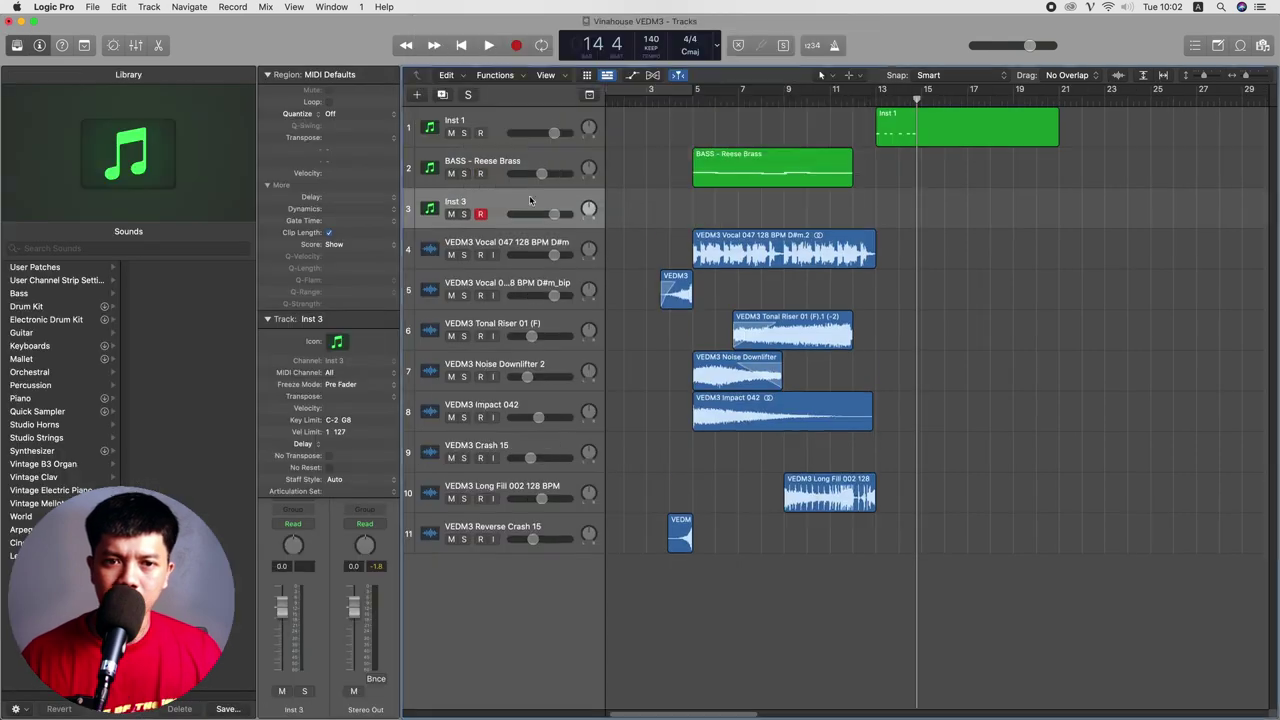
key(super+Tab)
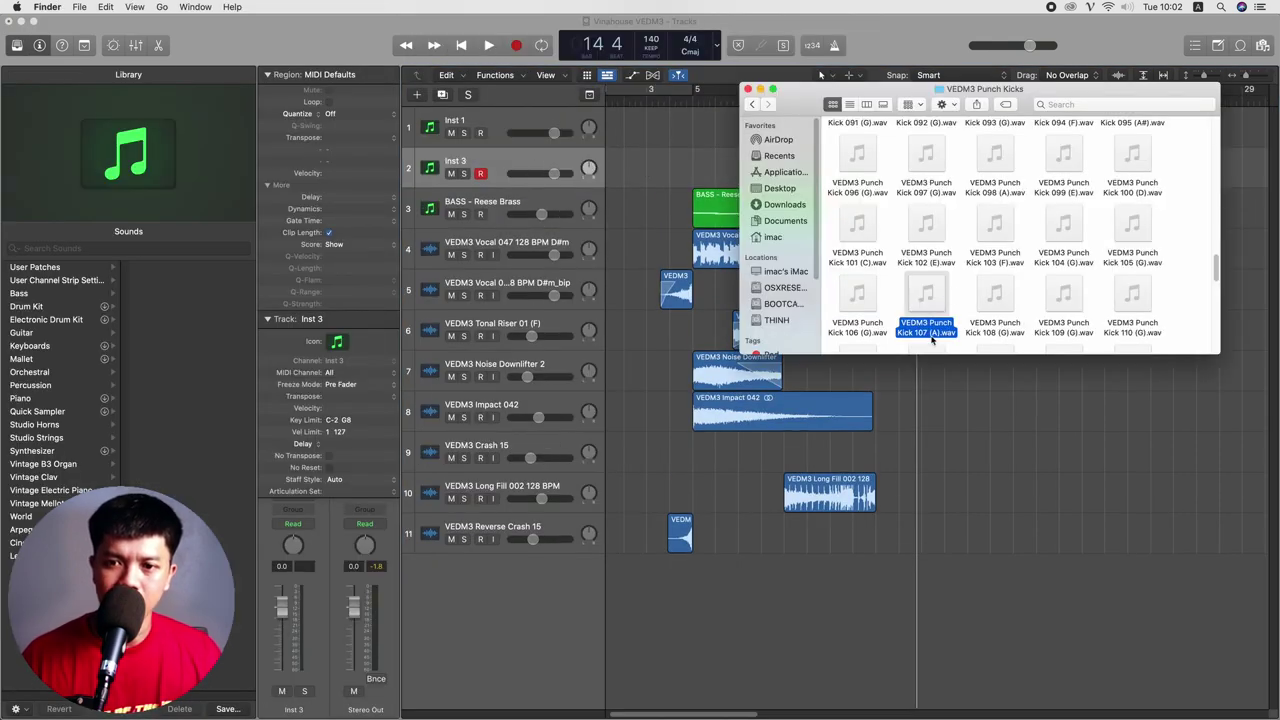
drag(957, 334, 502, 182)
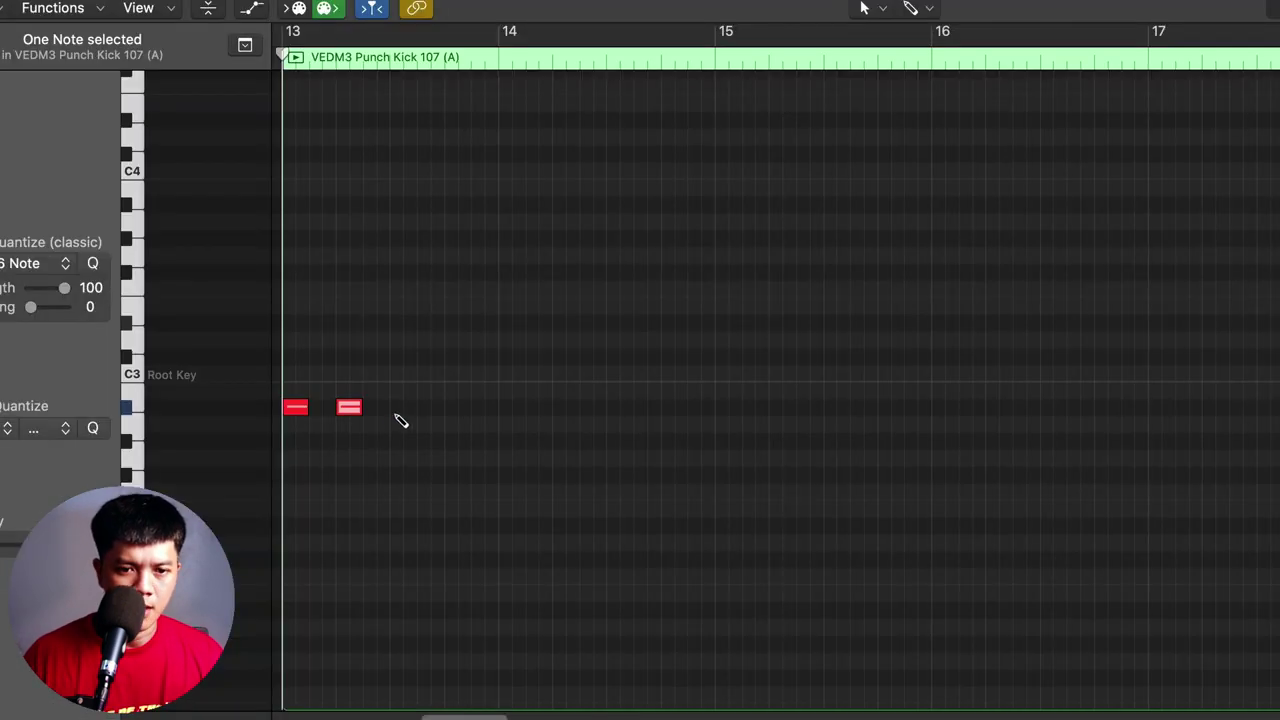
- Fill the kick region from bar 13 with on-beat notes by repeating the full note pattern three times, and play it back
key(super+a)
key(super+r)
key(super+r)
key(super+r)
key(space)
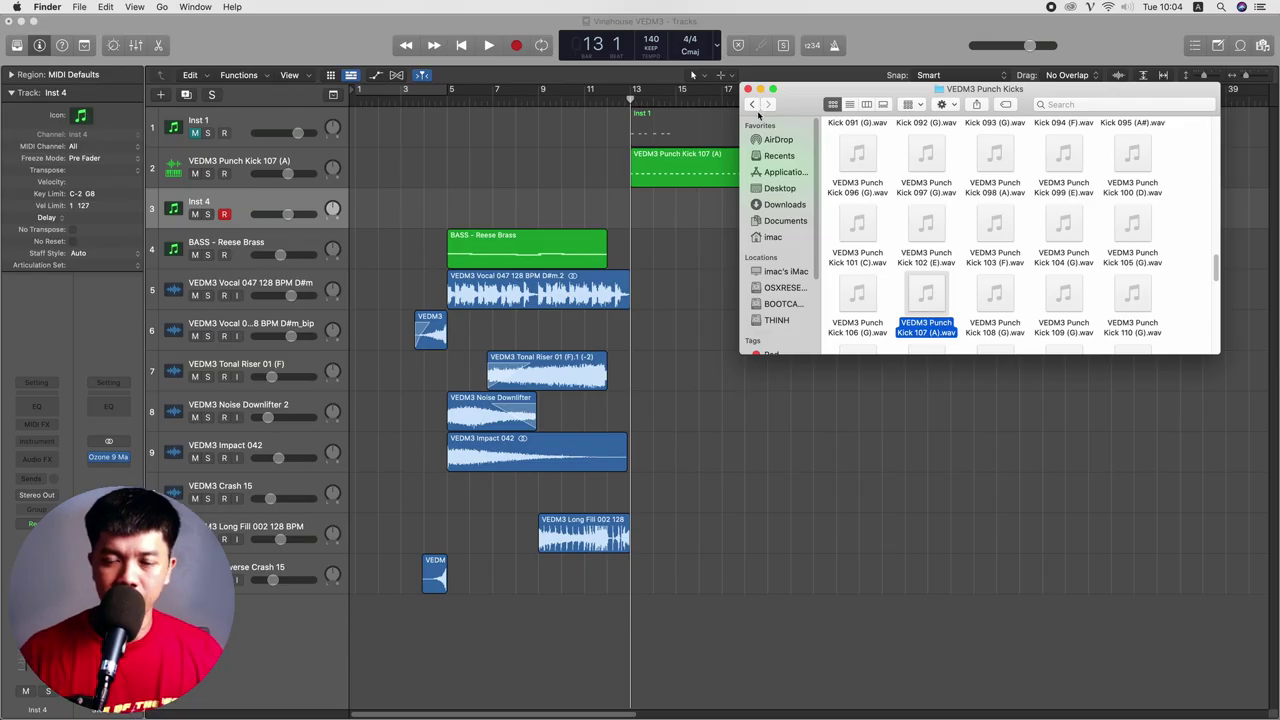
- Leave the kick folders for the VEDM3 Snare folder and preview snares 080 (D) and 036 (F)
click(754, 106)
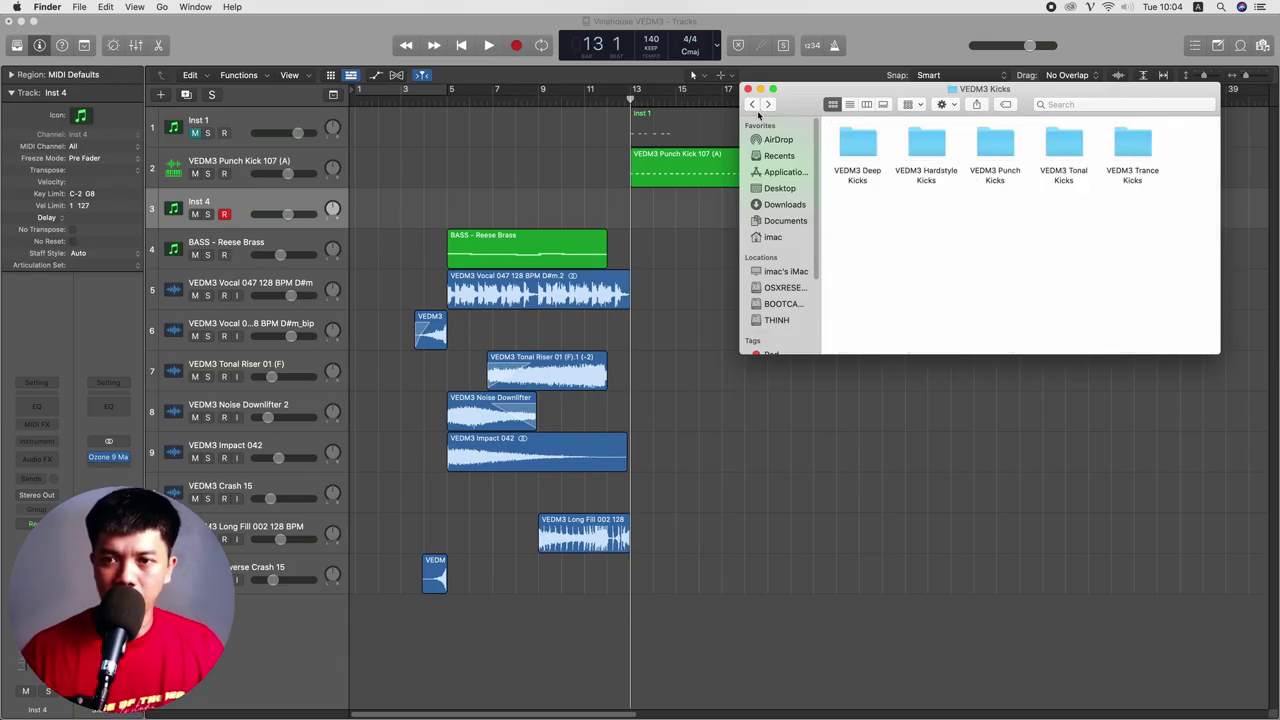
click(752, 105)
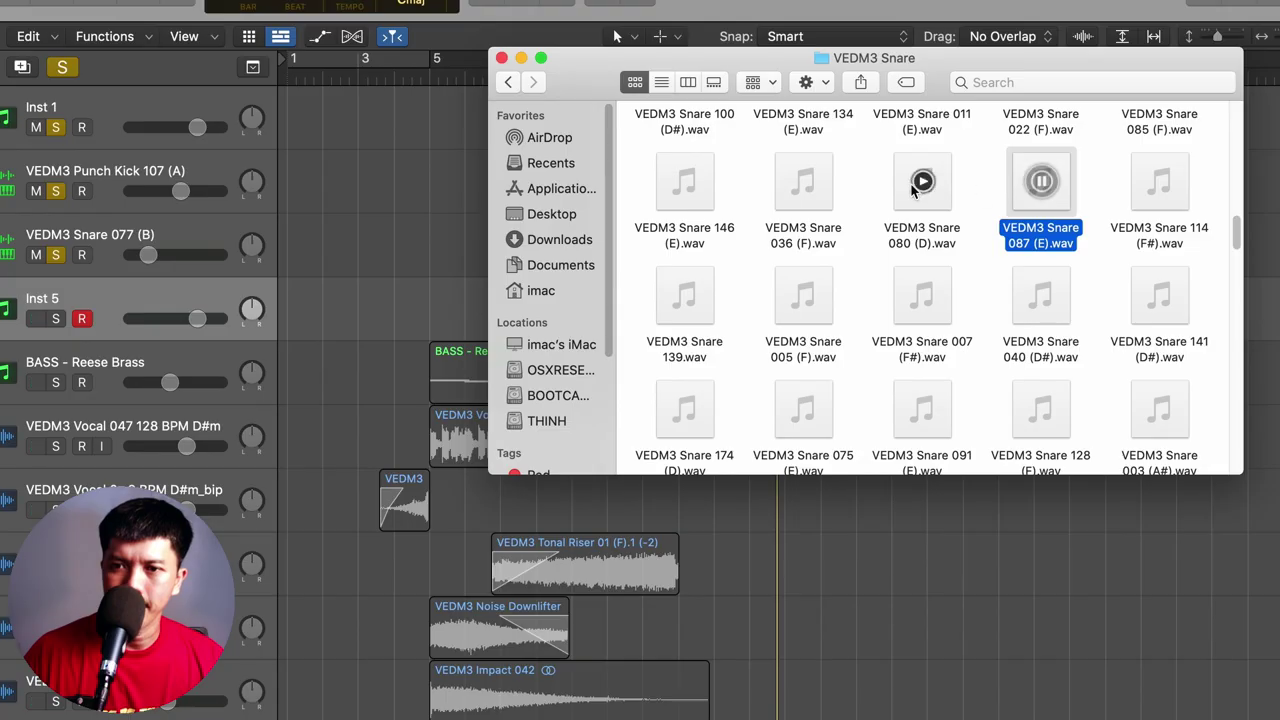
click(921, 183)
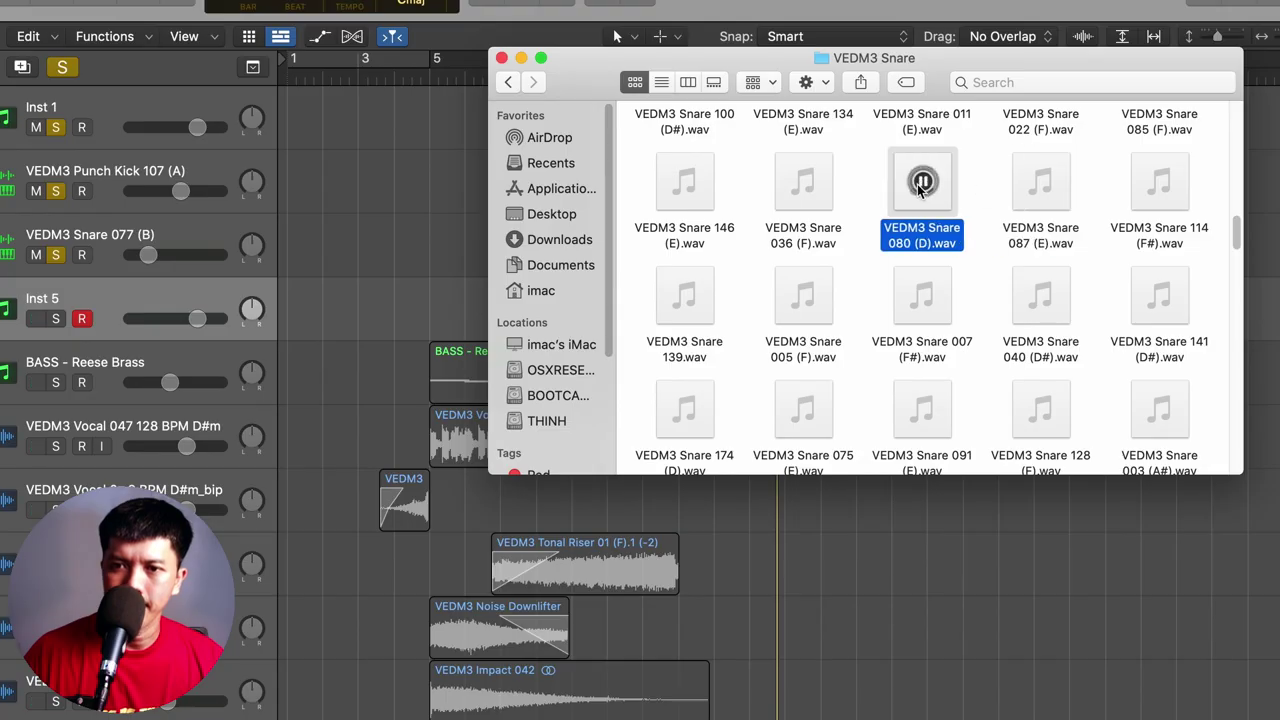
click(815, 192)
- Open the VEDM3 Claps folder and preview claps 189, 190 and 195
key(super+Up)
key(super+Up)
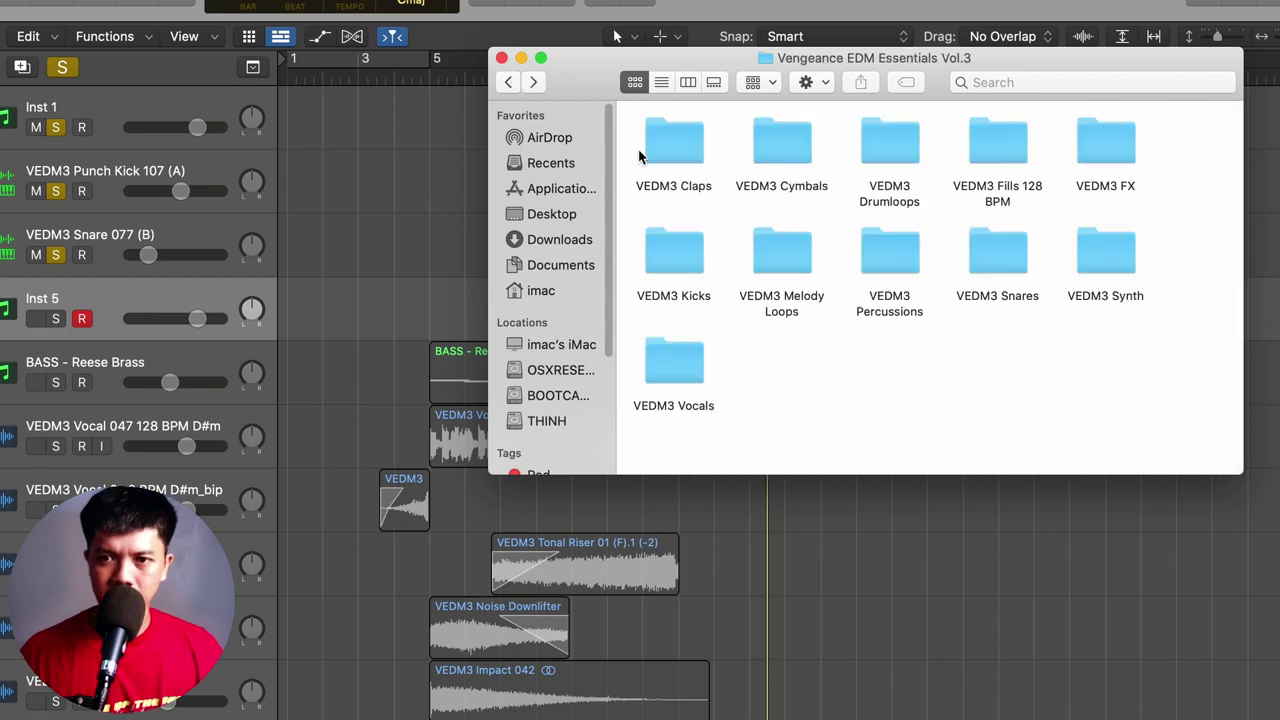
click(670, 152)
double_click(670, 152)
click(1041, 160)
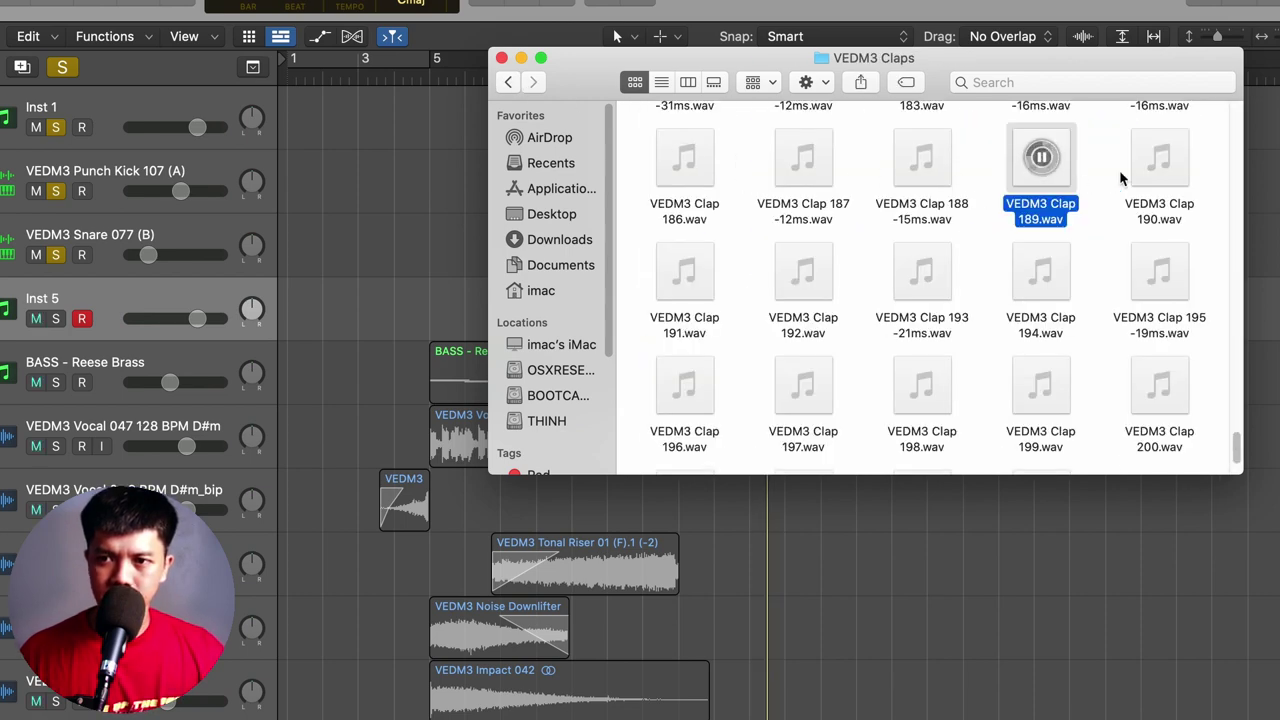
click(1160, 160)
click(1160, 272)
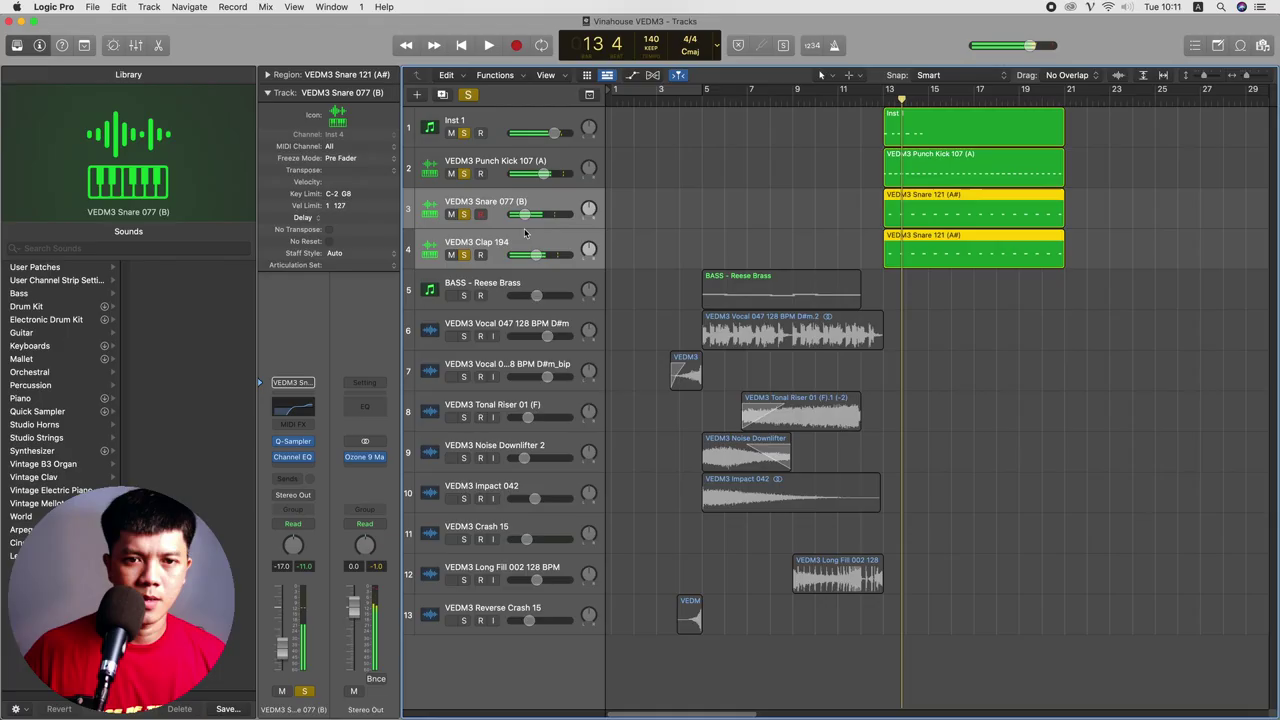
- Group the VEDM3 Snare 077 (B) and VEDM3 Clap 194 tracks into a summing stack and rename it Clap bus
right_click(529, 240)
click(603, 360)
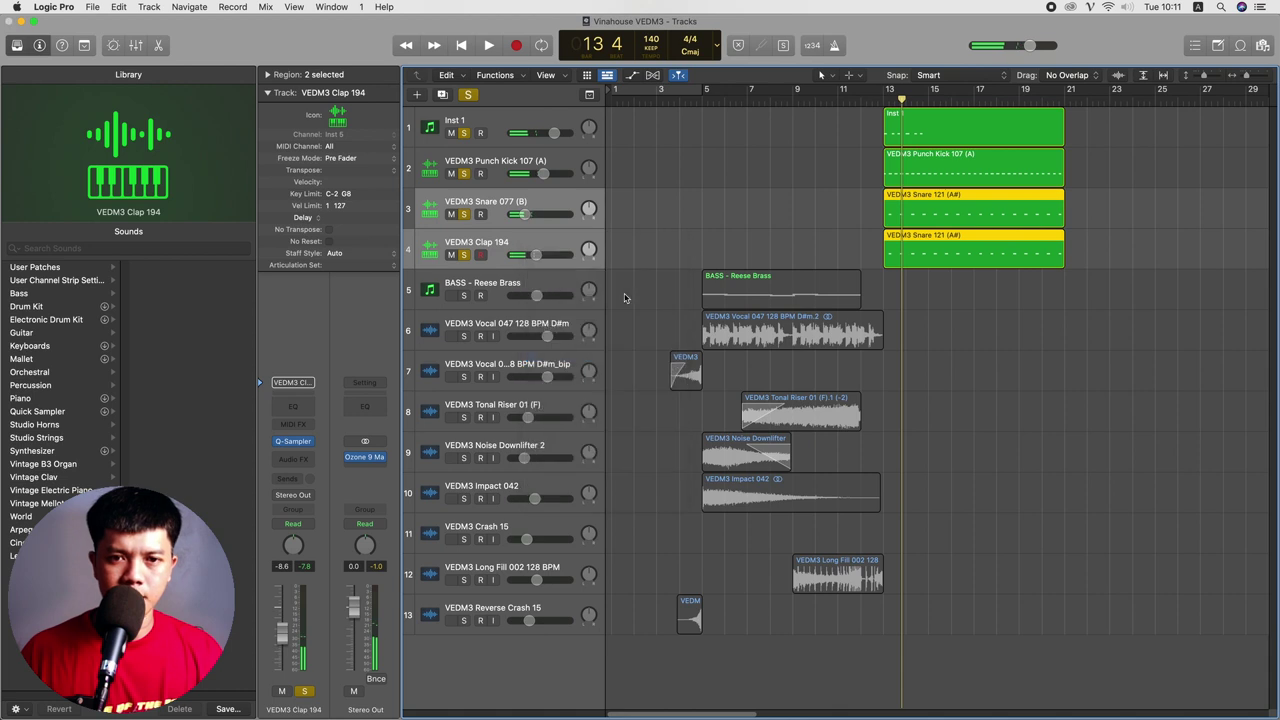
key(Return)
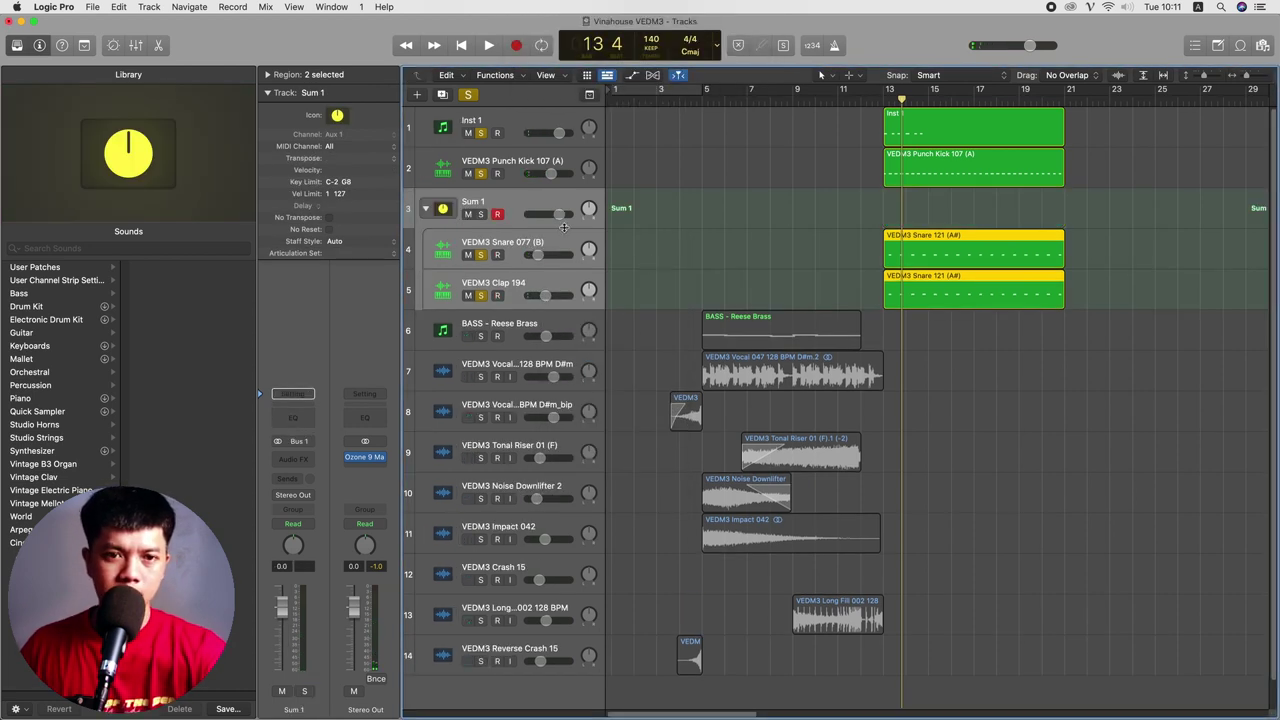
double_click(485, 200)
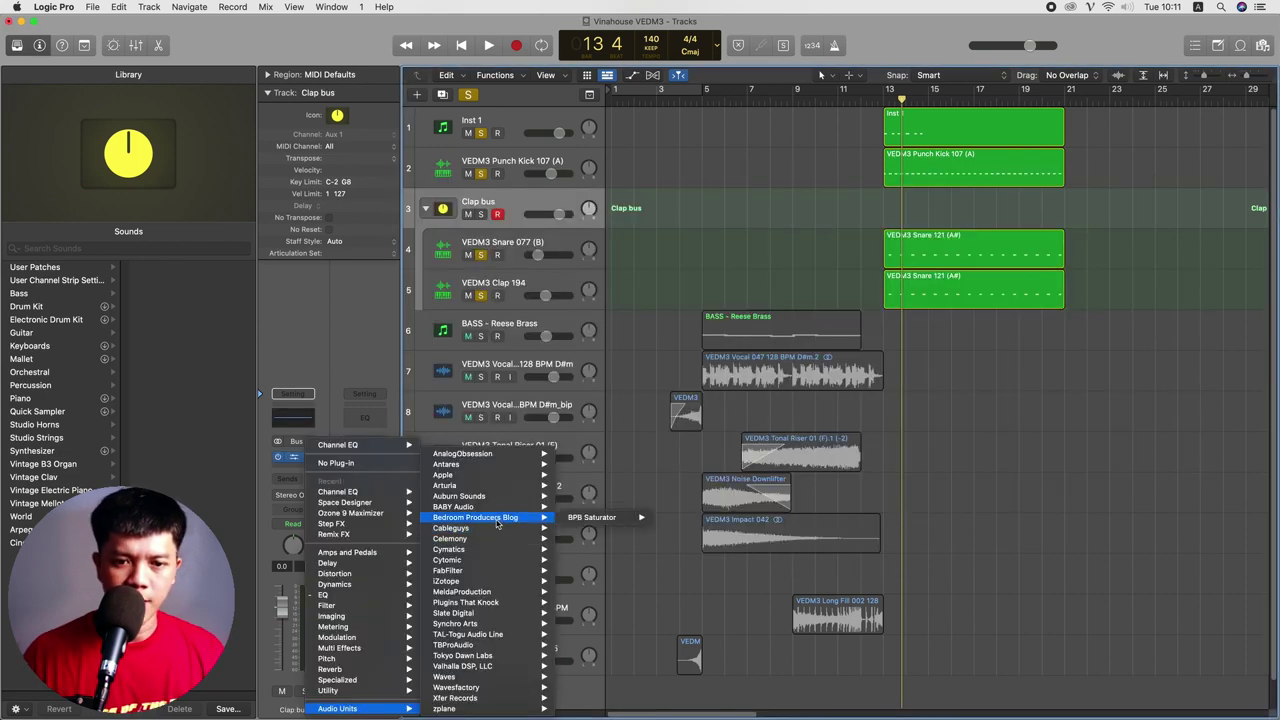
- Insert a stereo BPB Saturator on the Clap bus and set its Tape amount to 17 during playback
mouse_move(587, 521)
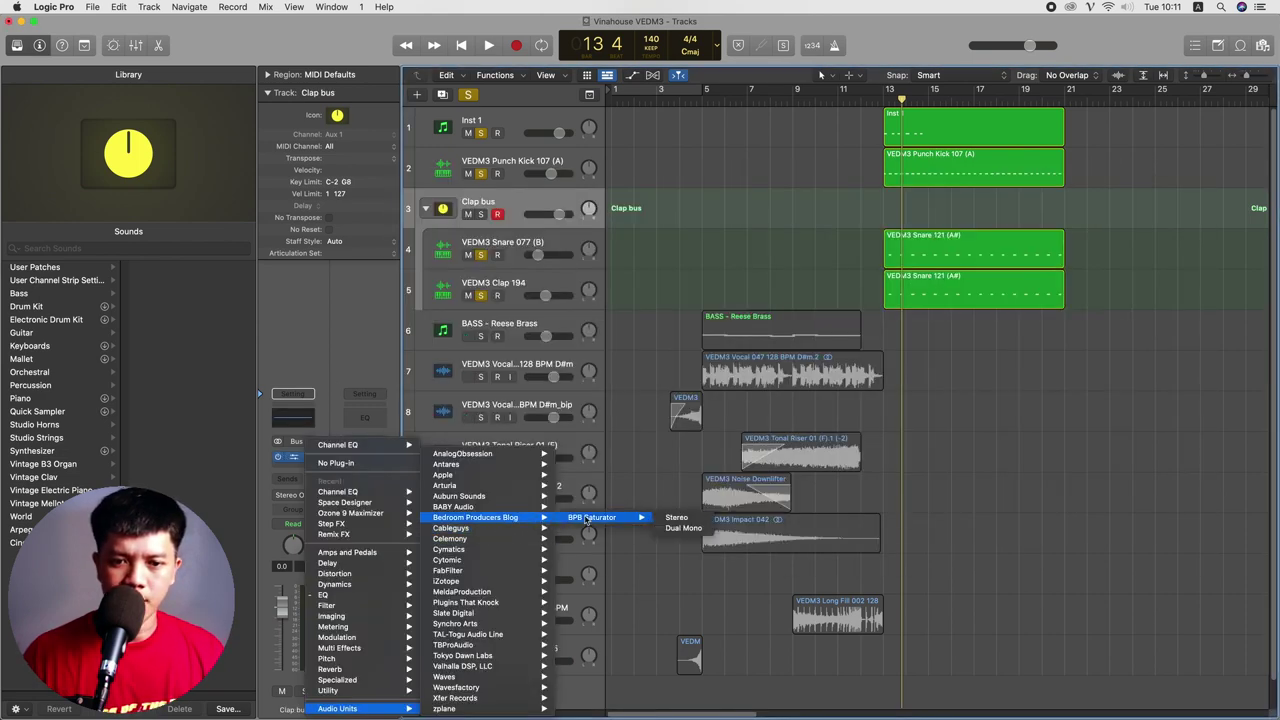
click(680, 518)
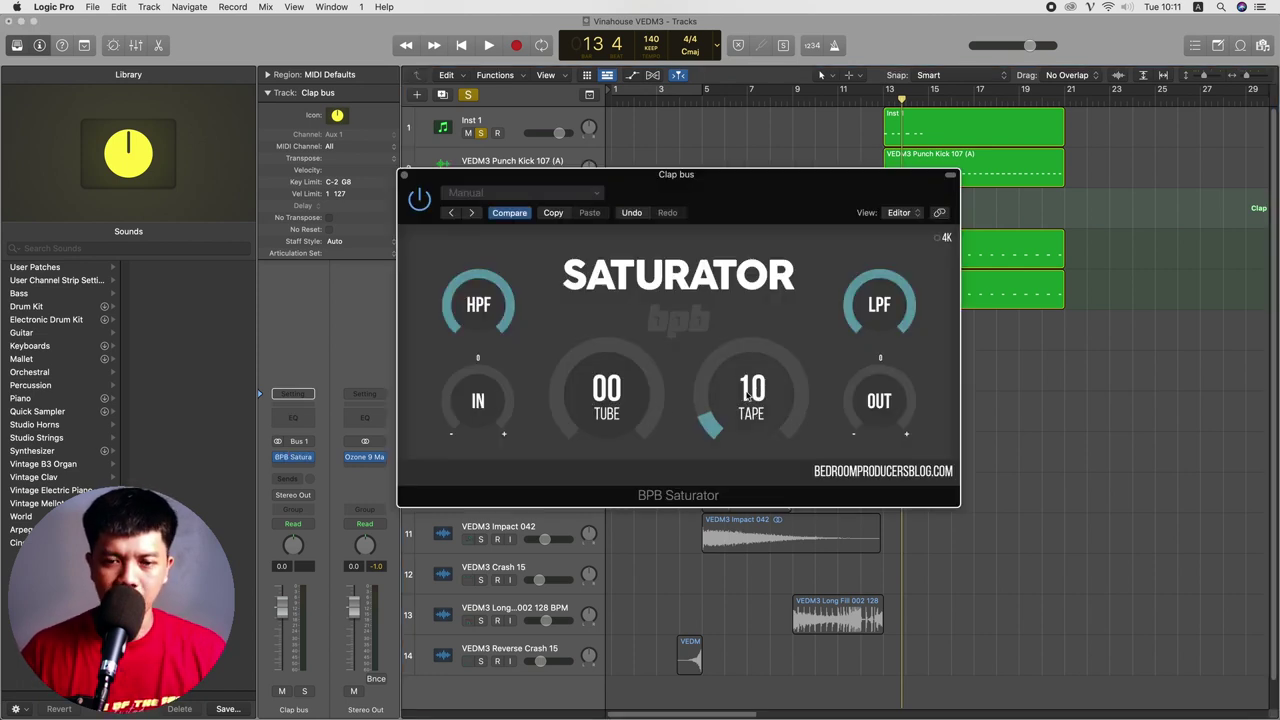
key(space)
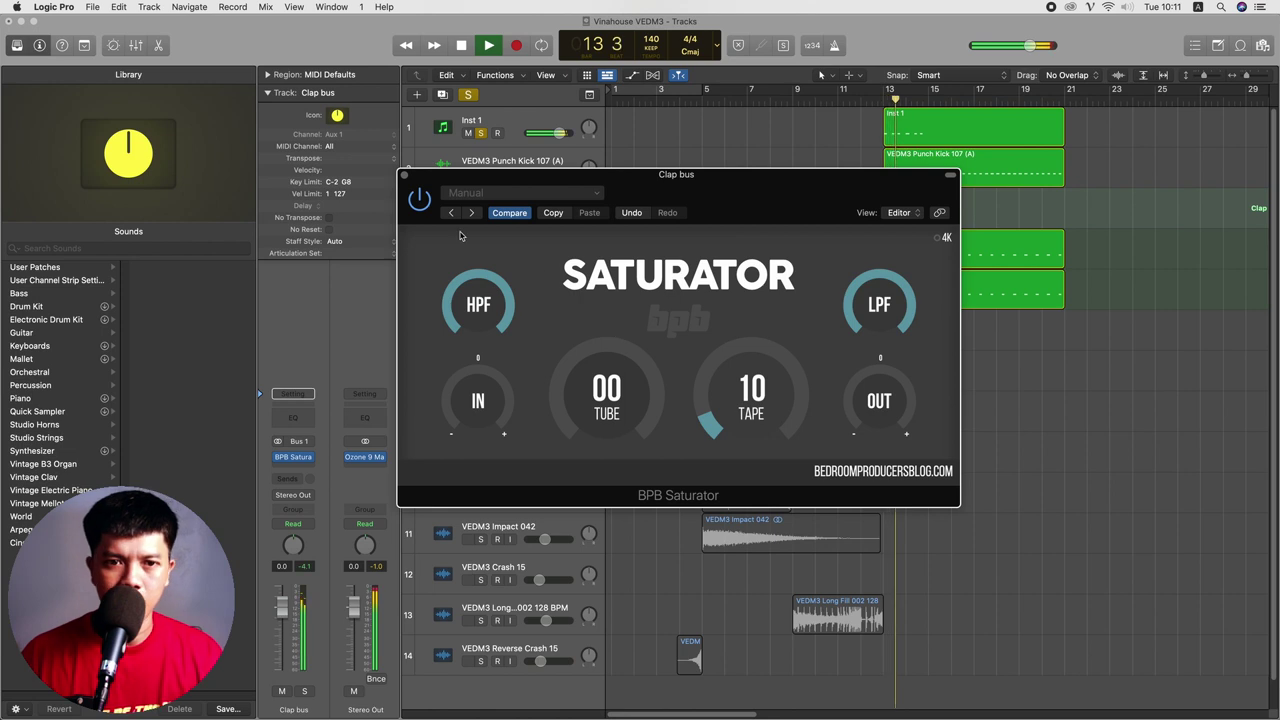
mouse_move(715, 368)
mouse_down()
mouse_move(726, 293)
mouse_move(725, 355)
mouse_up()
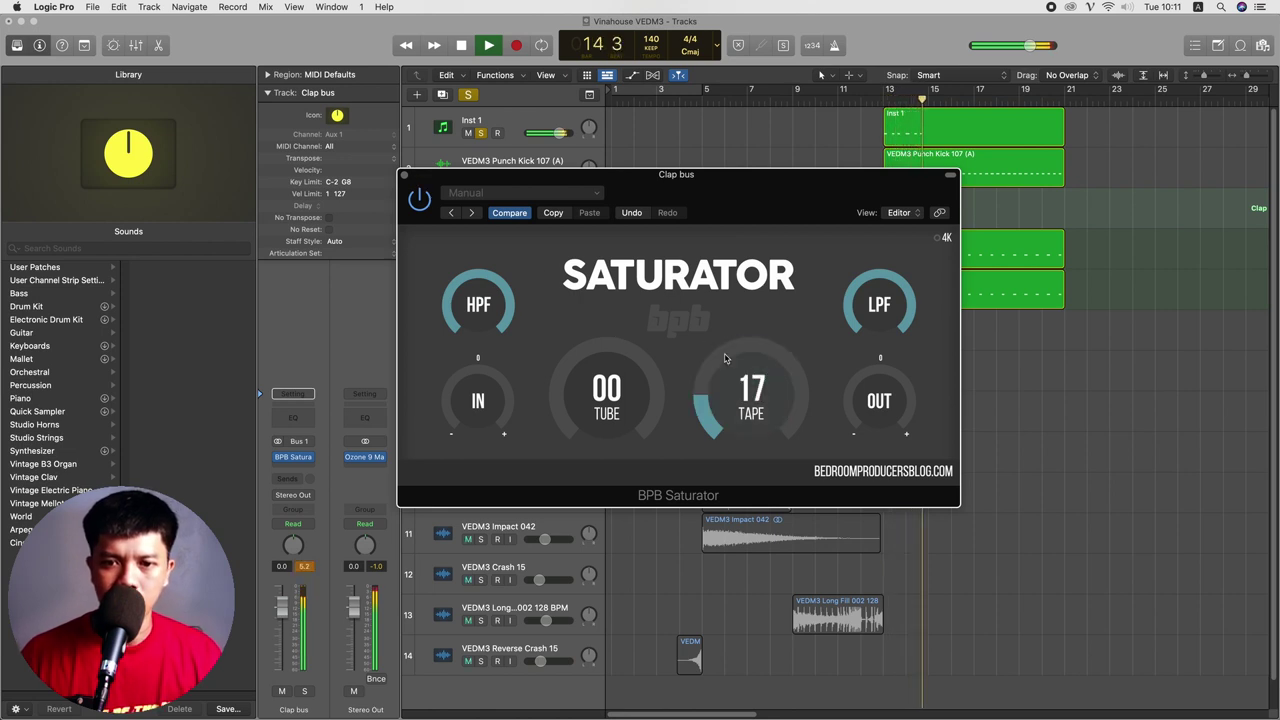
click(404, 177)
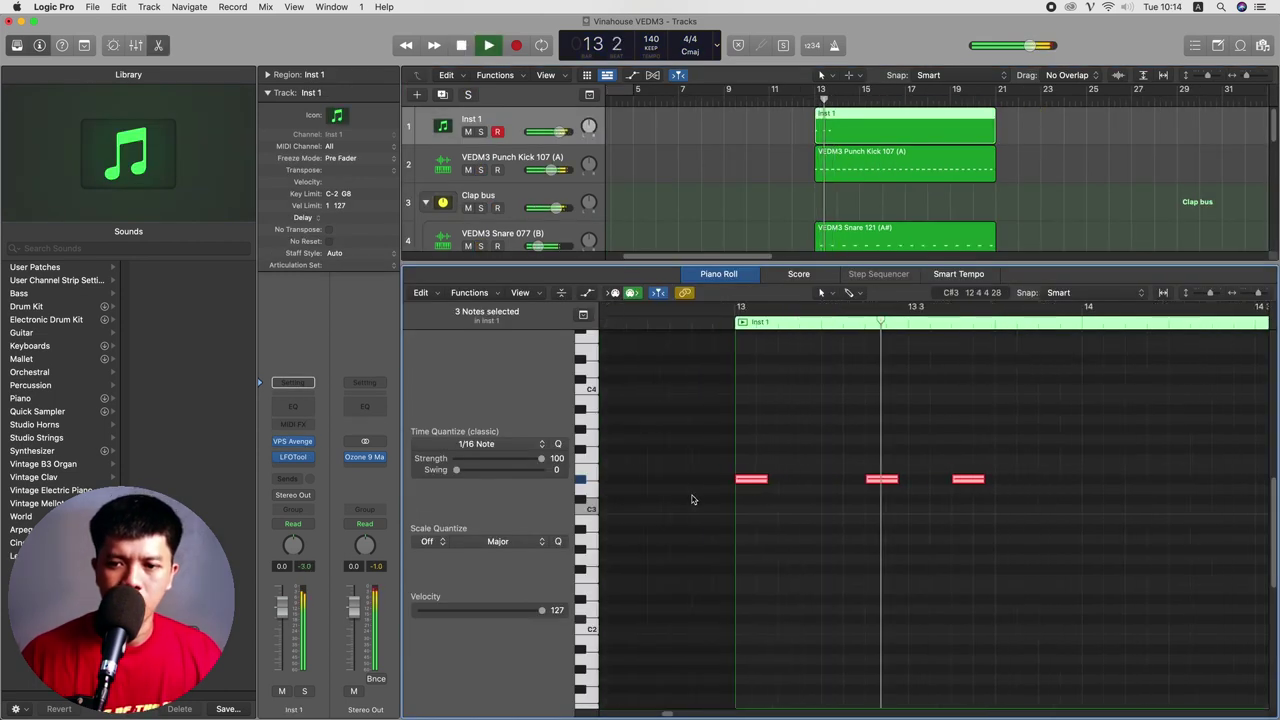
- Repeat Inst 1's three-note pattern in bar 14 and set the extra note at 14.1.3 to A#3 while listening
click(962, 482)
drag(962, 482, 1044, 482)
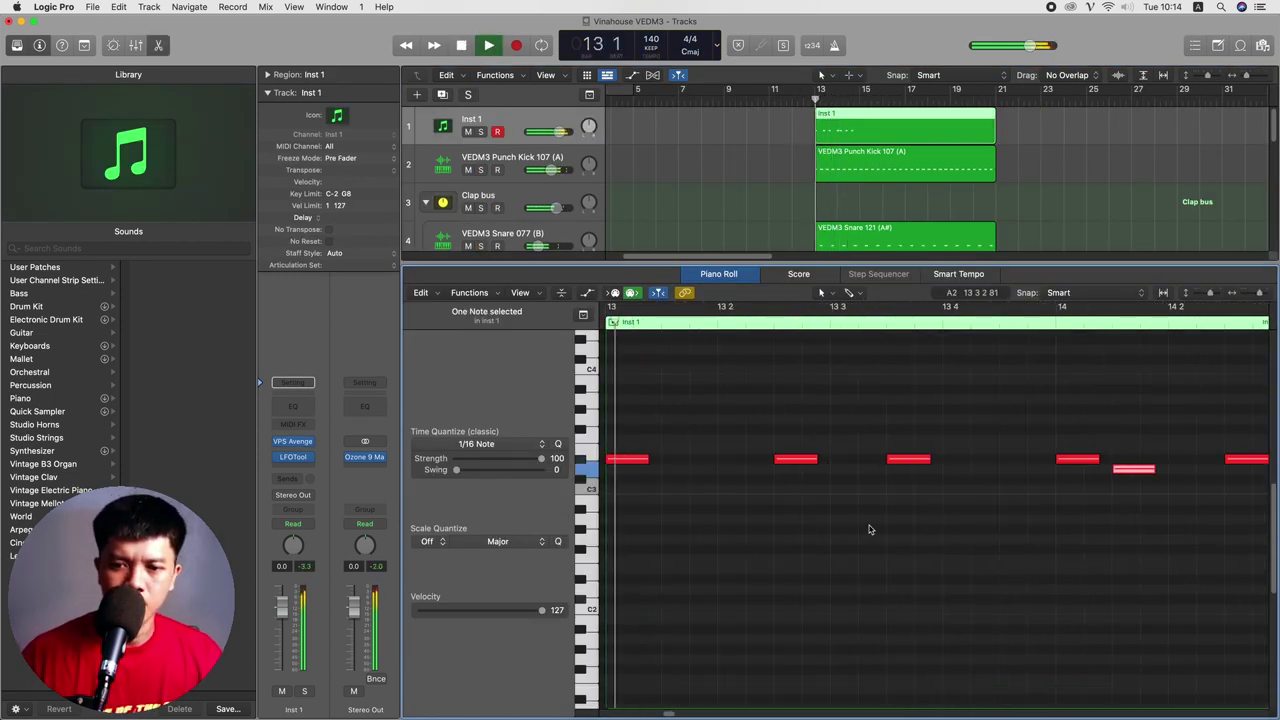
drag(1137, 473, 1137, 484)
key(space)
key(super+Left)
key(super+Left)
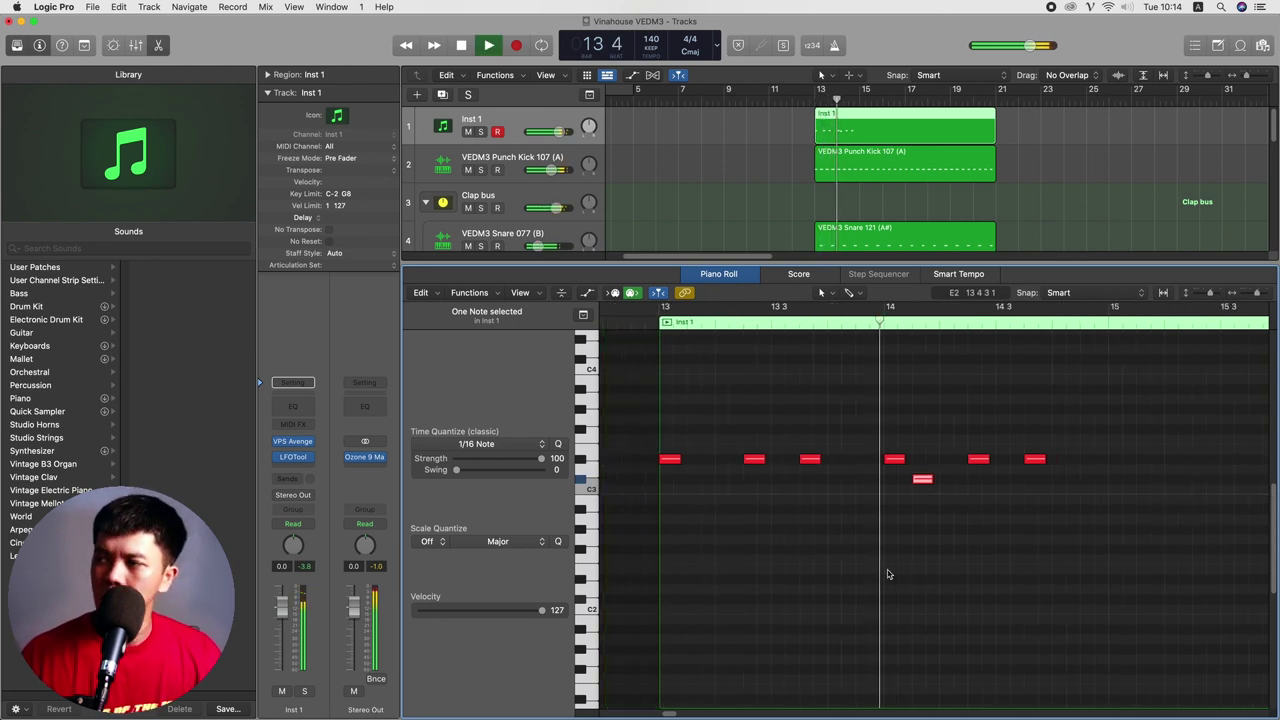
drag(922, 479, 922, 509)
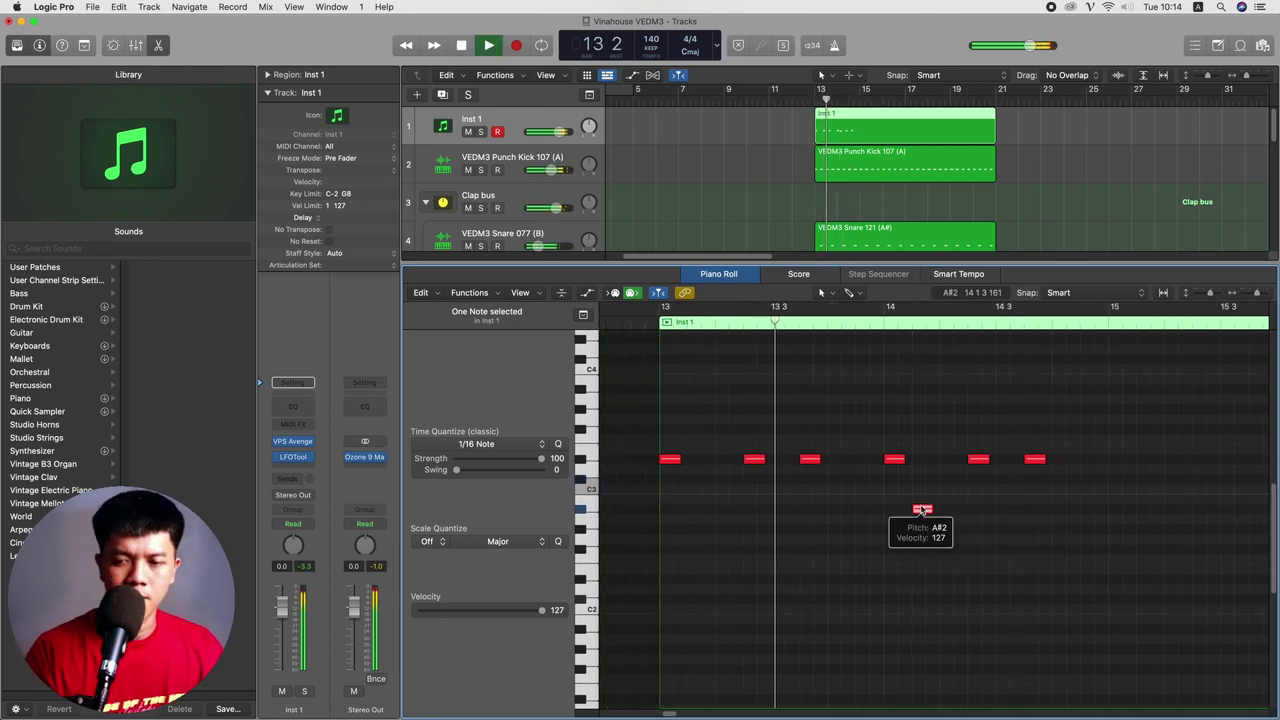
key(alt+shift+Up)
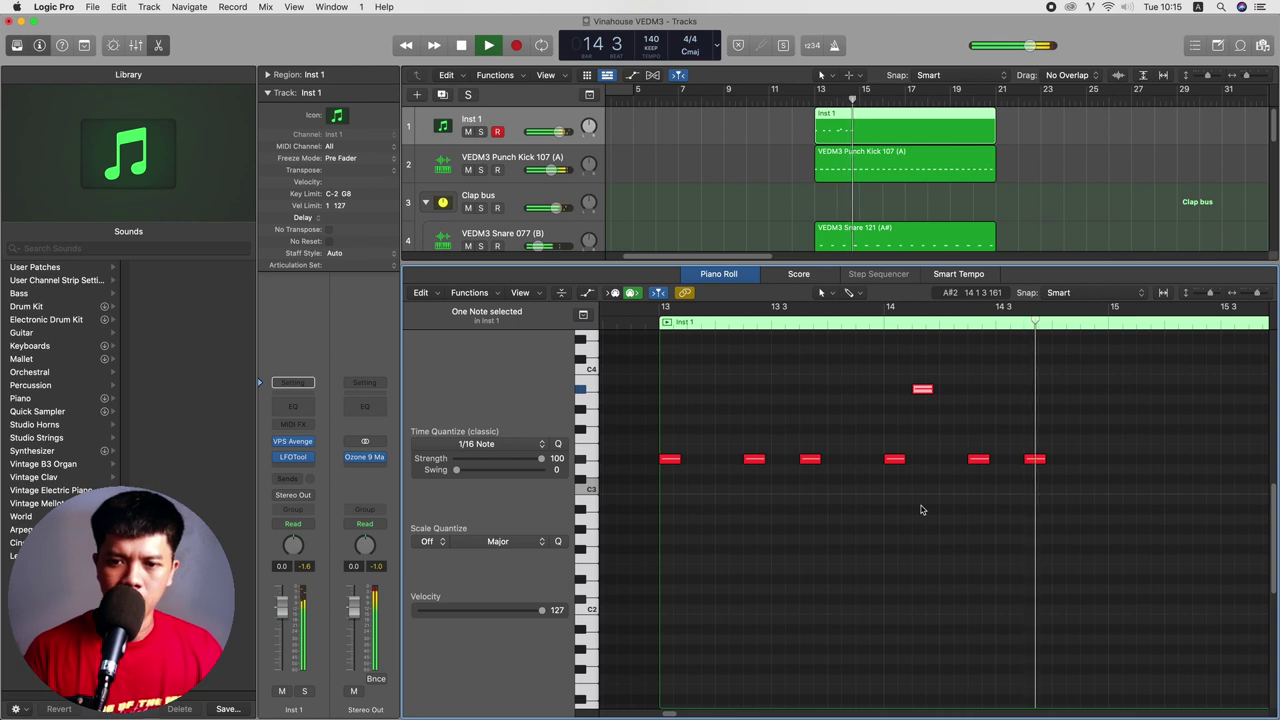
- Raise Inst 1's notes at 13.3.3 and 14.2.3 to F#3 and the one at 14.3.3 to F3, checking by playback
drag(810, 458, 810, 428)
click(808, 510)
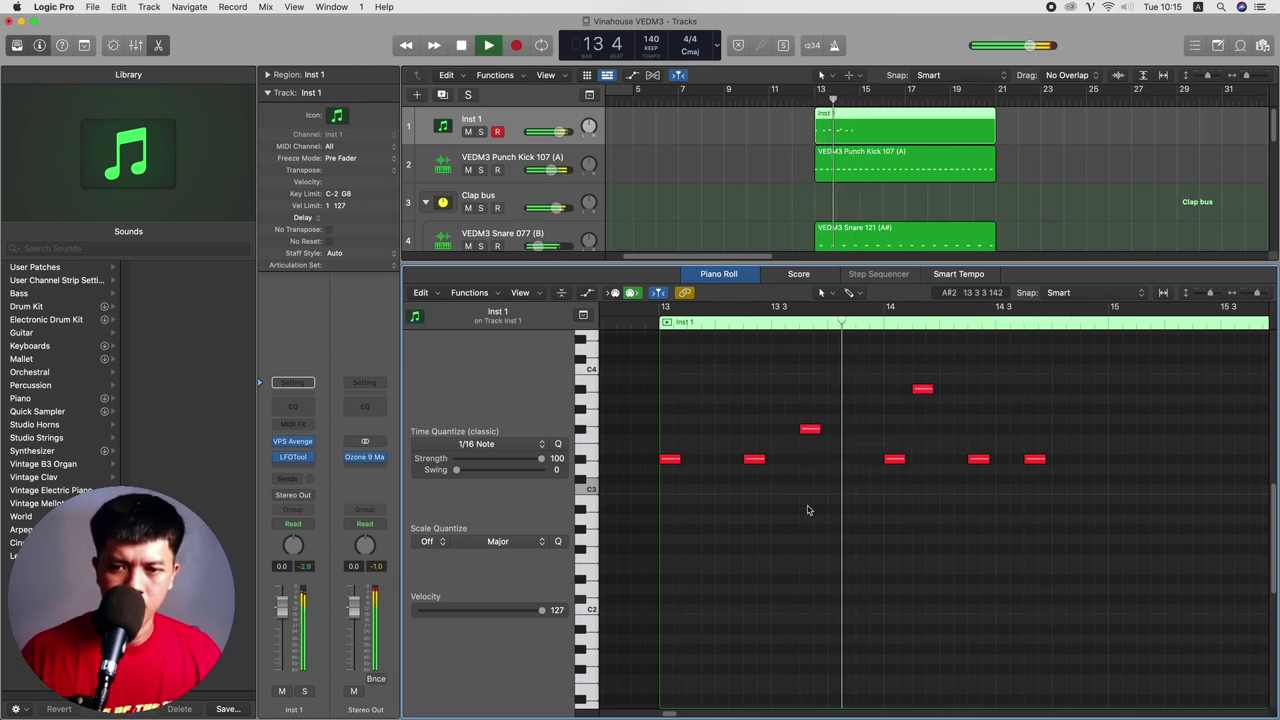
key(space)
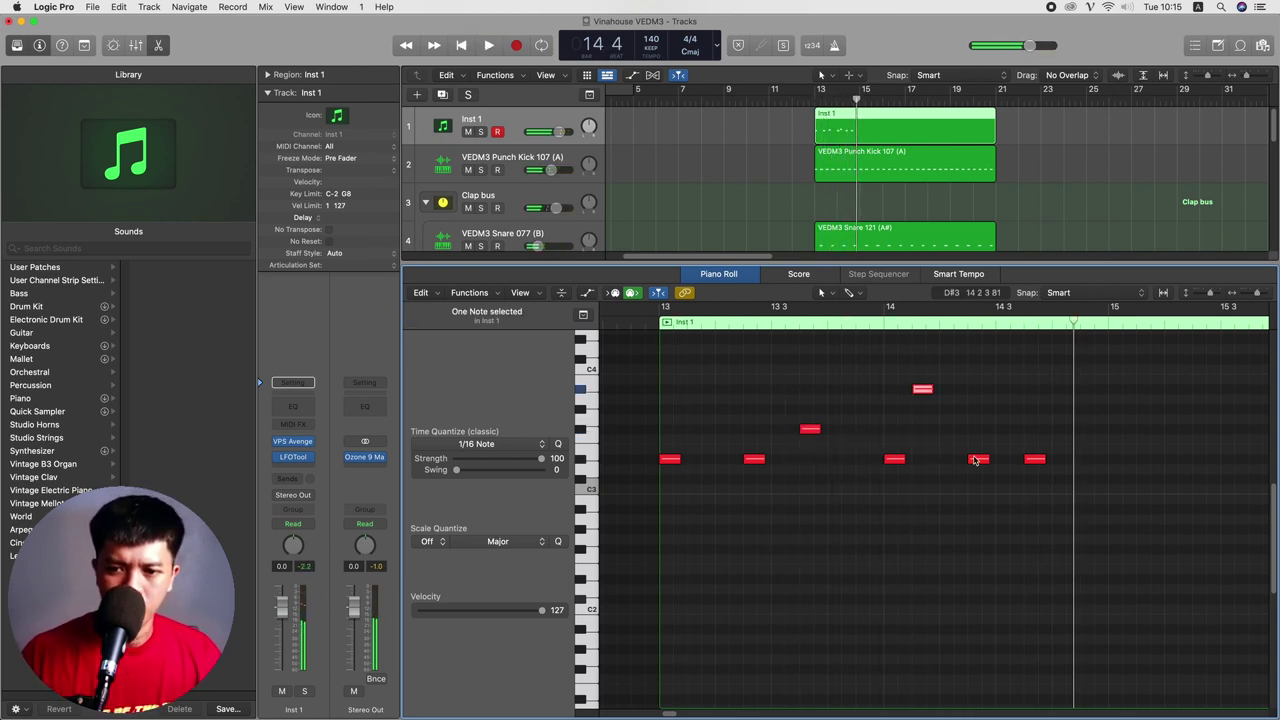
drag(978, 458, 978, 428)
drag(1036, 461, 1036, 438)
click(989, 531)
key(space)
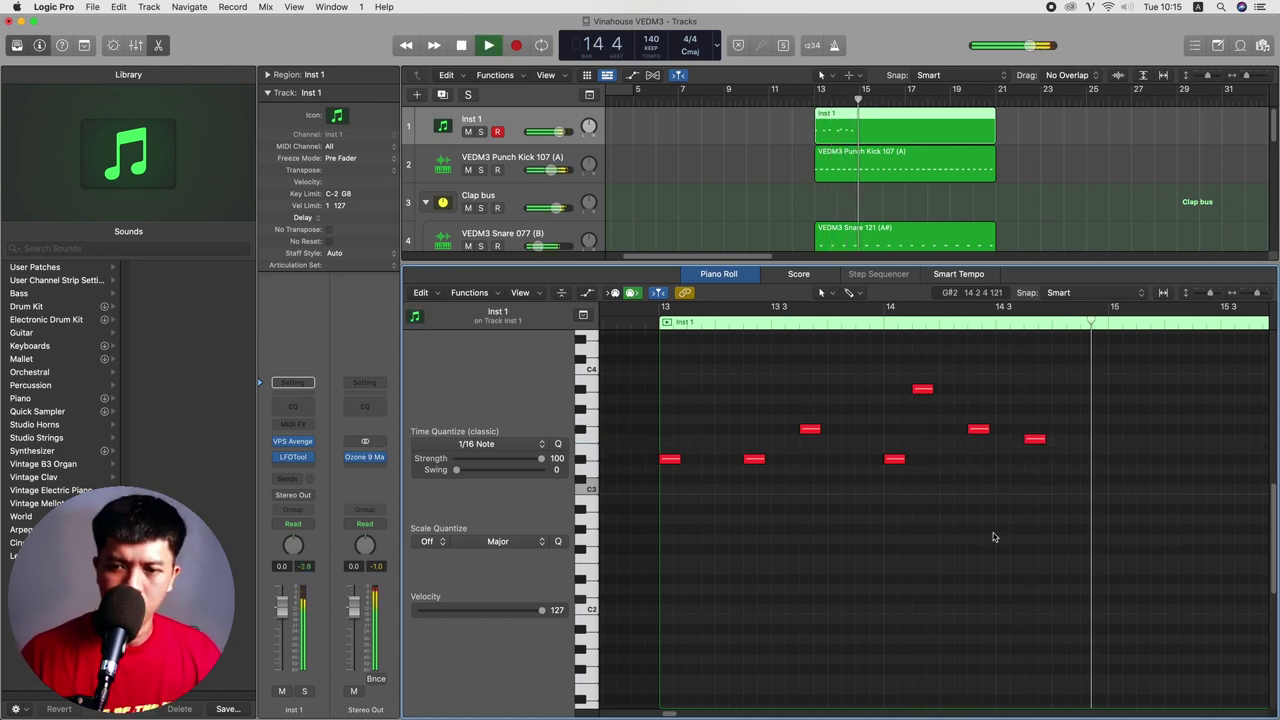
key(space)
click(894, 389)
drag(894, 389, 894, 459)
key(space)
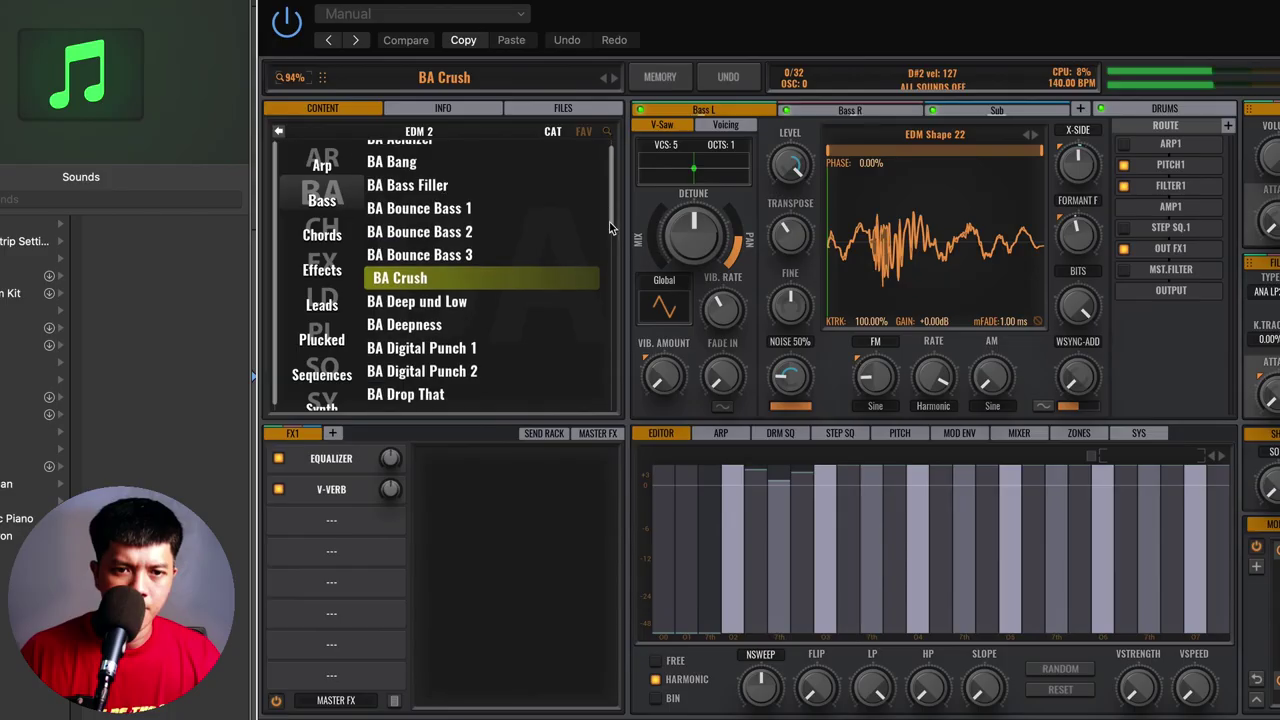
- Audition bass presets in VPS Avenger's EDM 2 bank, including BA Deepness, BA Digital Punch 2 and BA Ou Bass, and select BA Nova
scroll(514, 268, down, 3)
click(514, 268)
scroll(514, 268, down, 3)
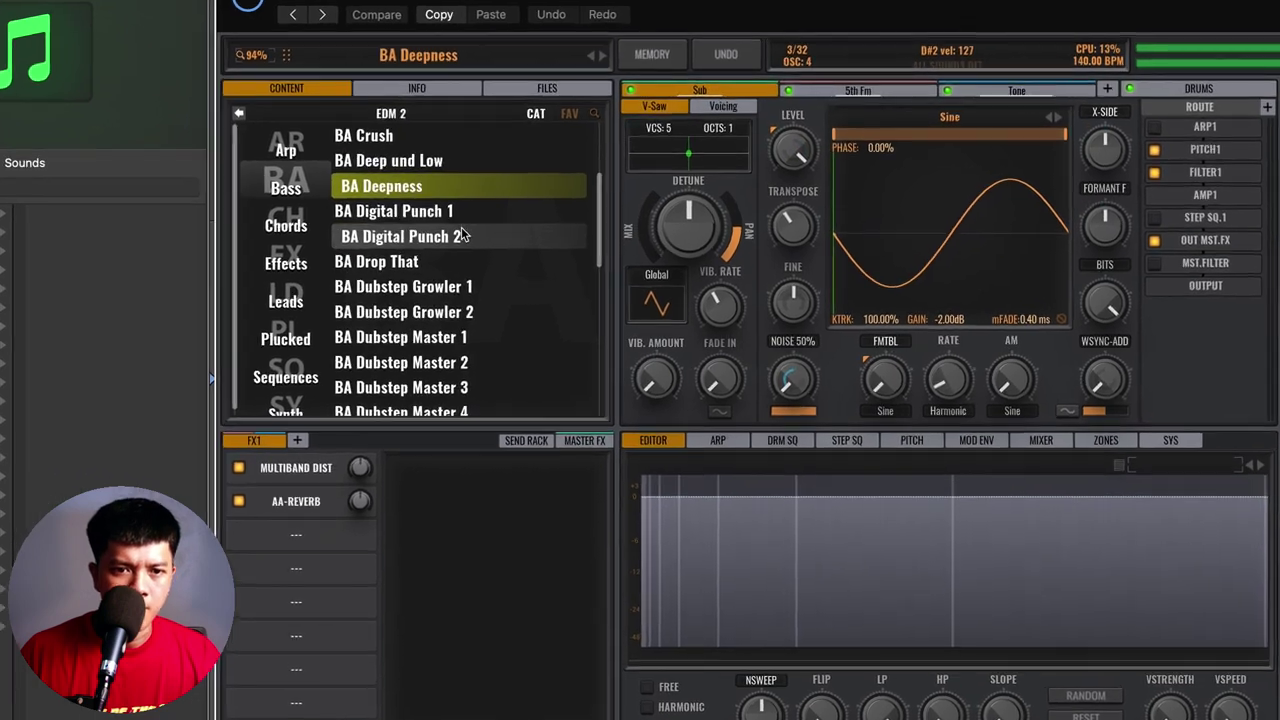
click(463, 235)
scroll(490, 350, down, 5)
click(484, 345)
click(475, 312)
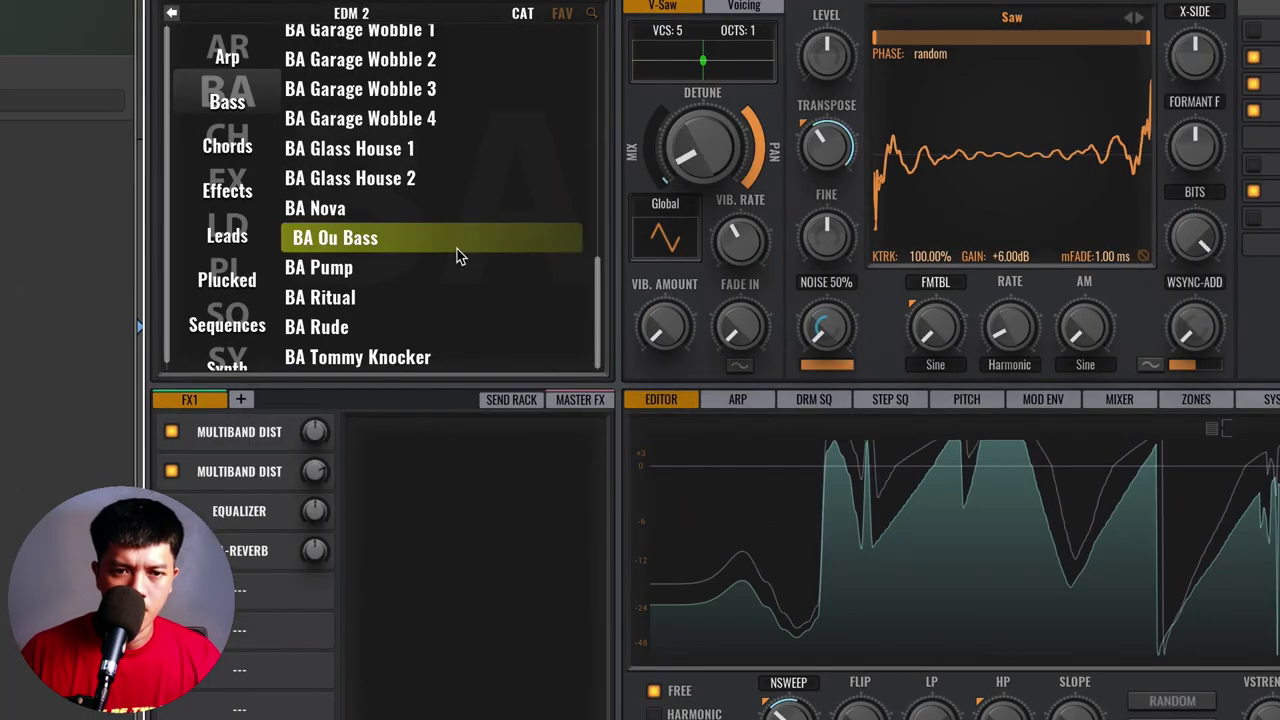
click(434, 210)
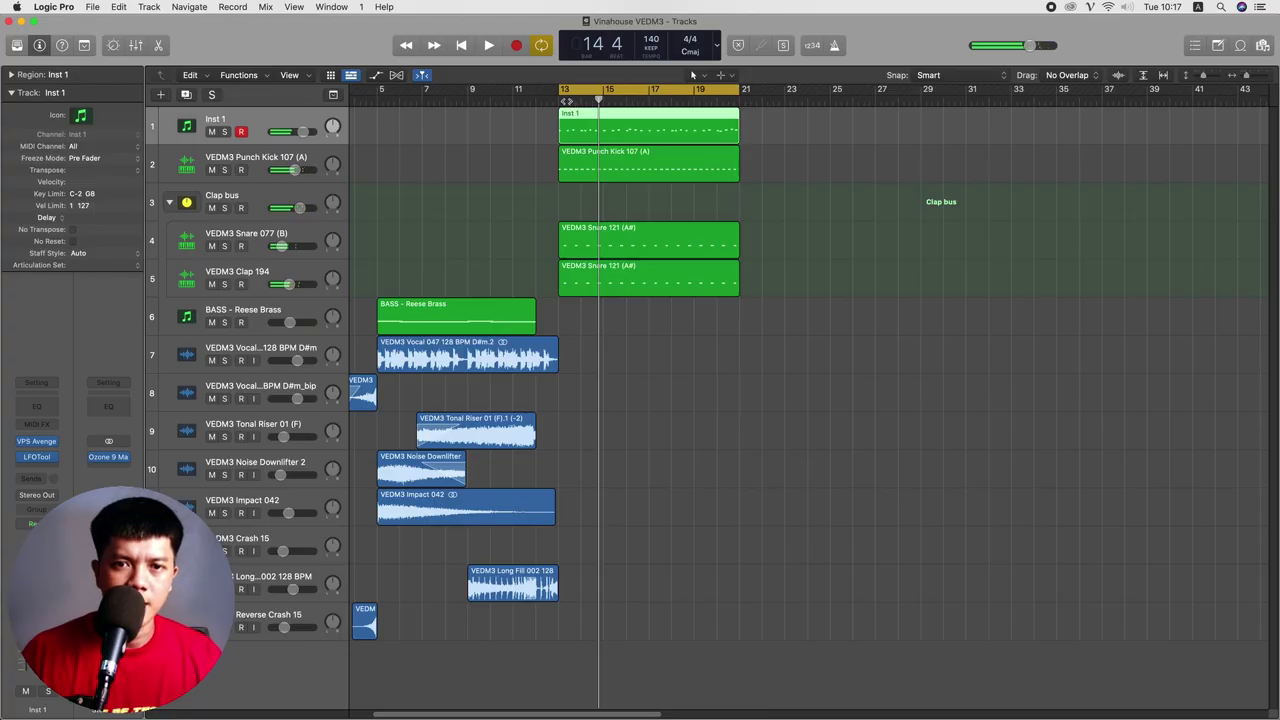
- Play the drop from bar 13 and load VPS Avenger as the instrument on the Inst 6 track
click(564, 100)
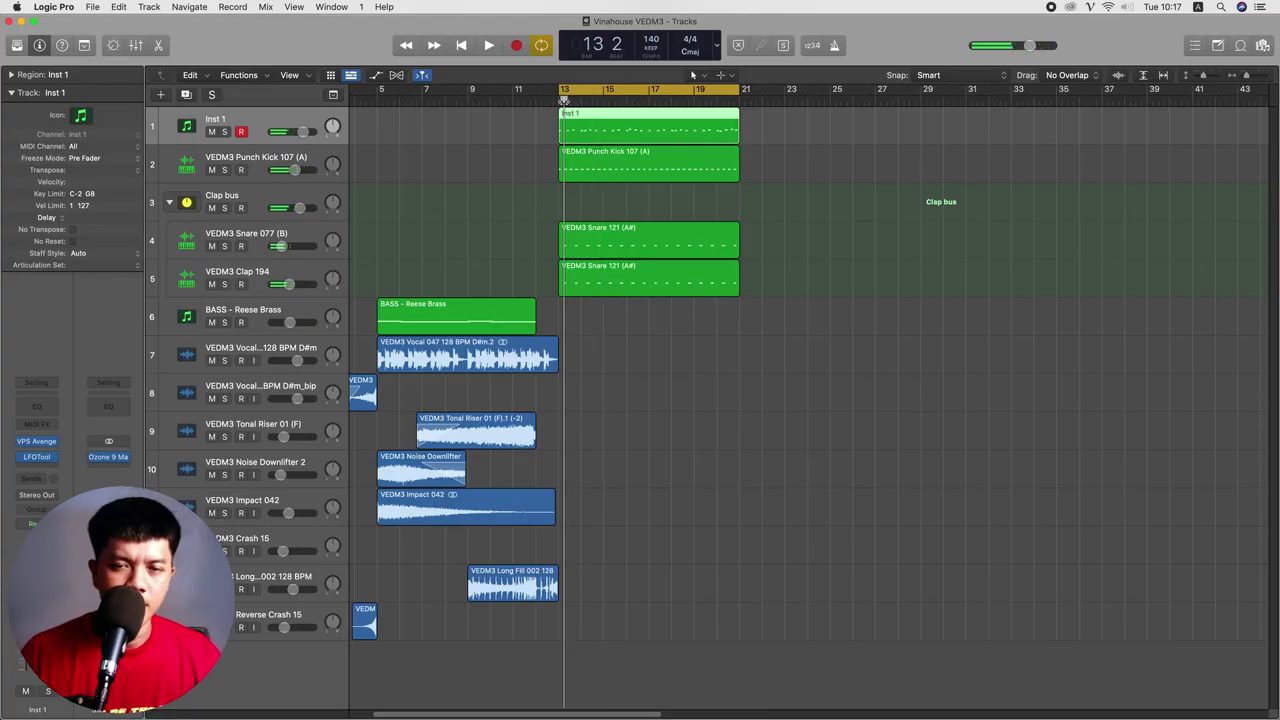
click(555, 101)
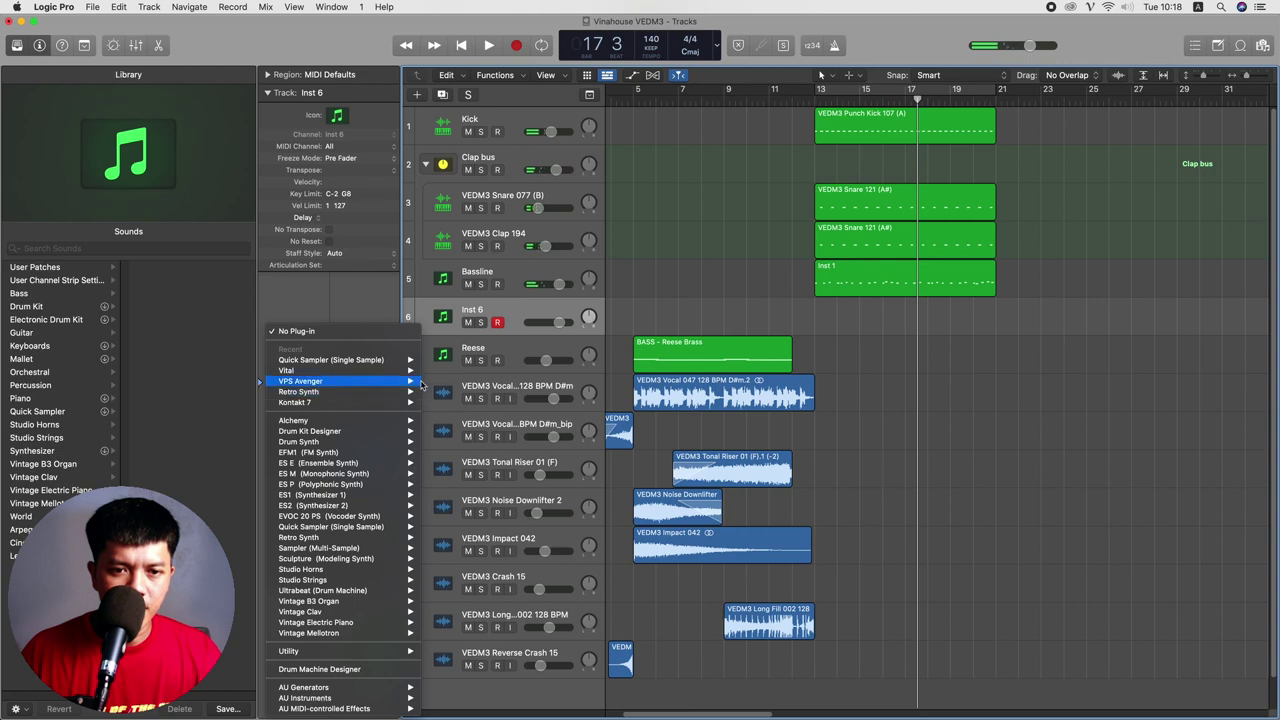
click(450, 382)
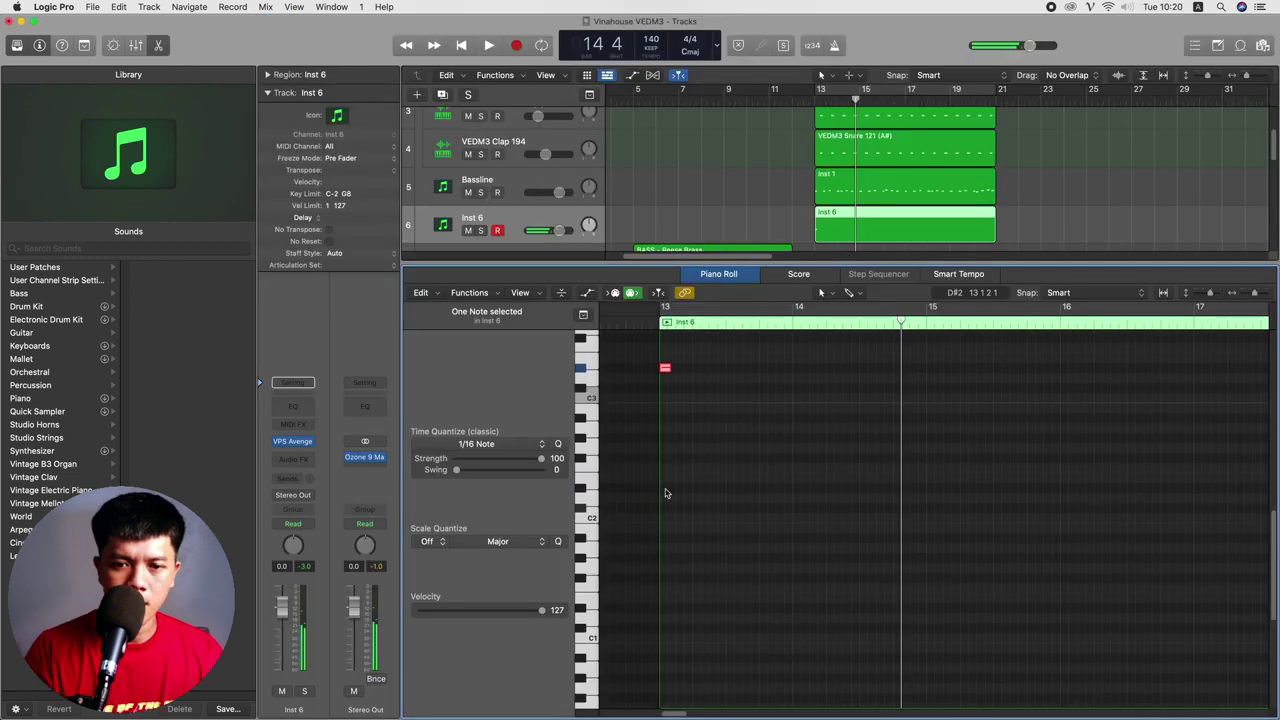
- Lengthen the first note of the Inst 6 region at bar 13 and raise its pitch during playback
key(space)
scroll(645, 518, up, 5)
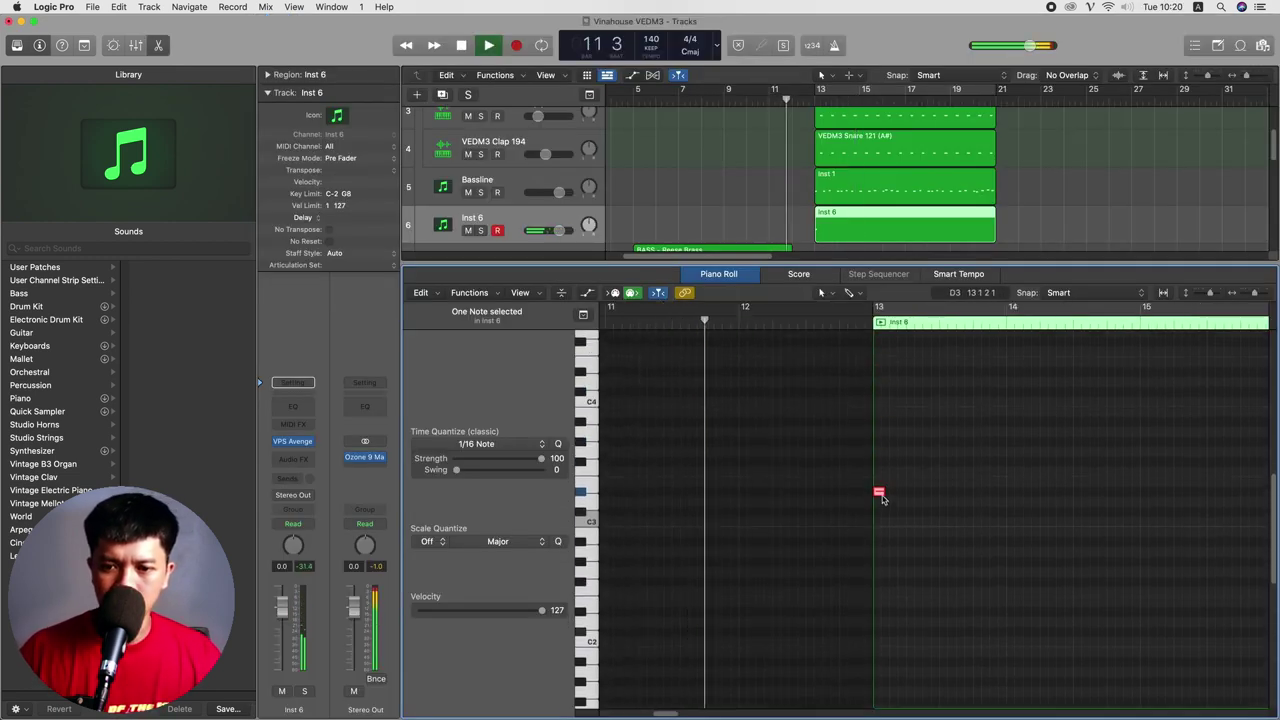
drag(884, 492, 893, 492)
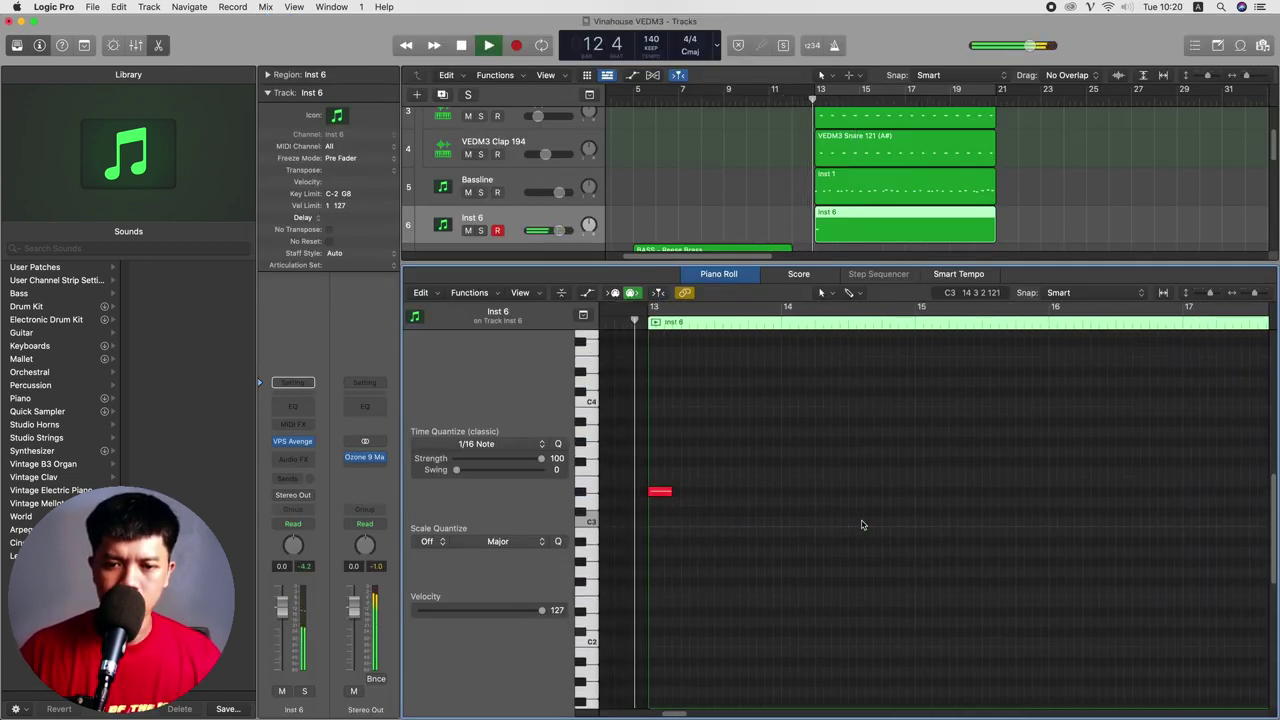
drag(663, 492, 658, 424)
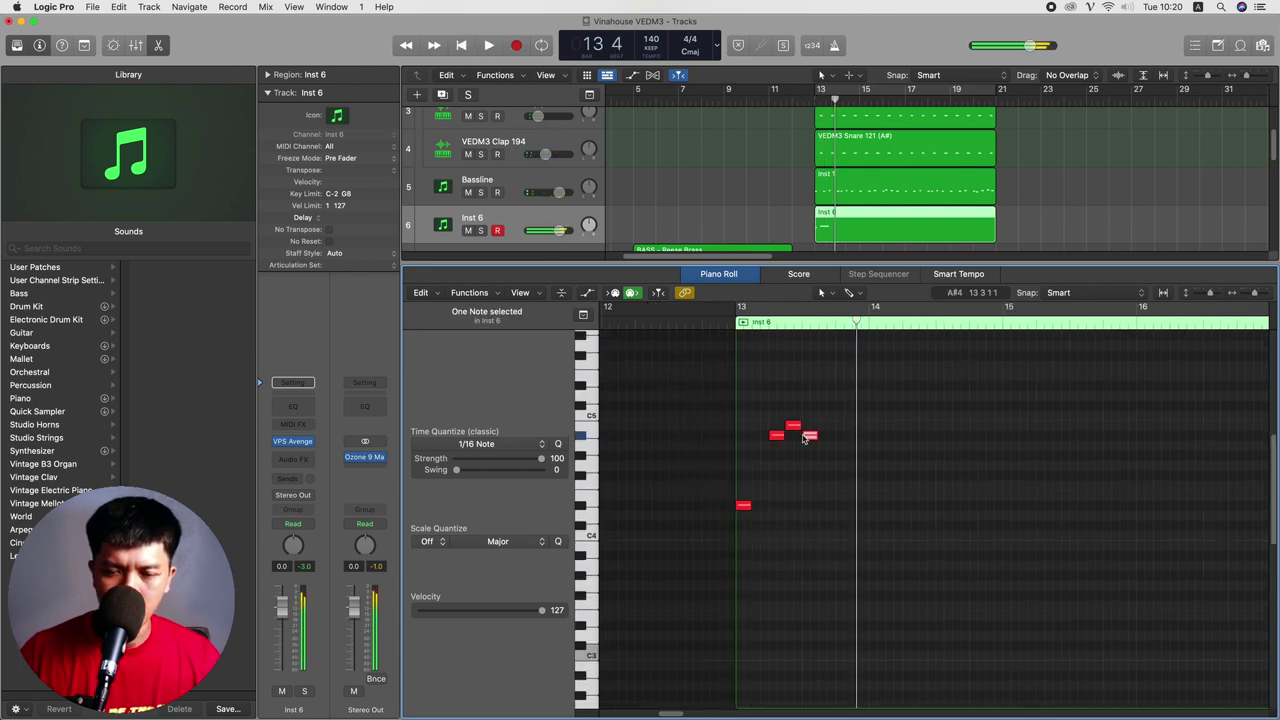
- Play the Inst 6 melody from bar 13 and move its fourth note, A#4, to 13.3.3
key(space)
key(space)
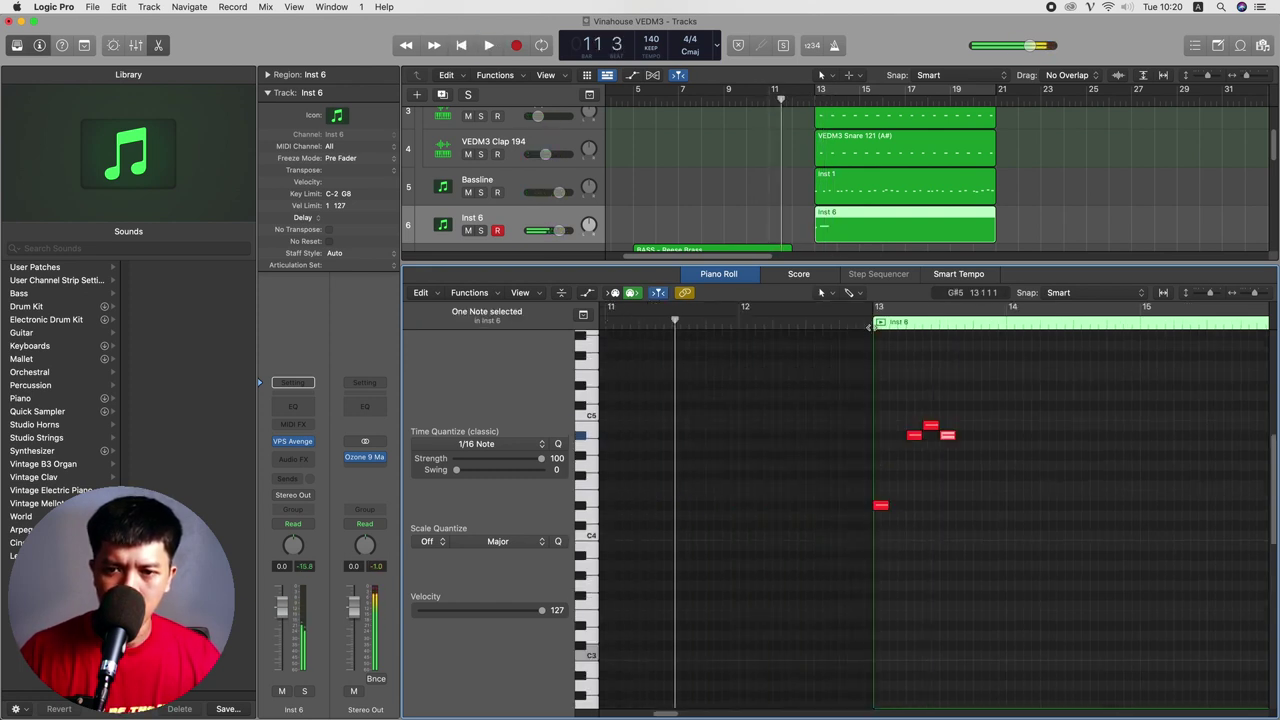
click(873, 315)
key(space)
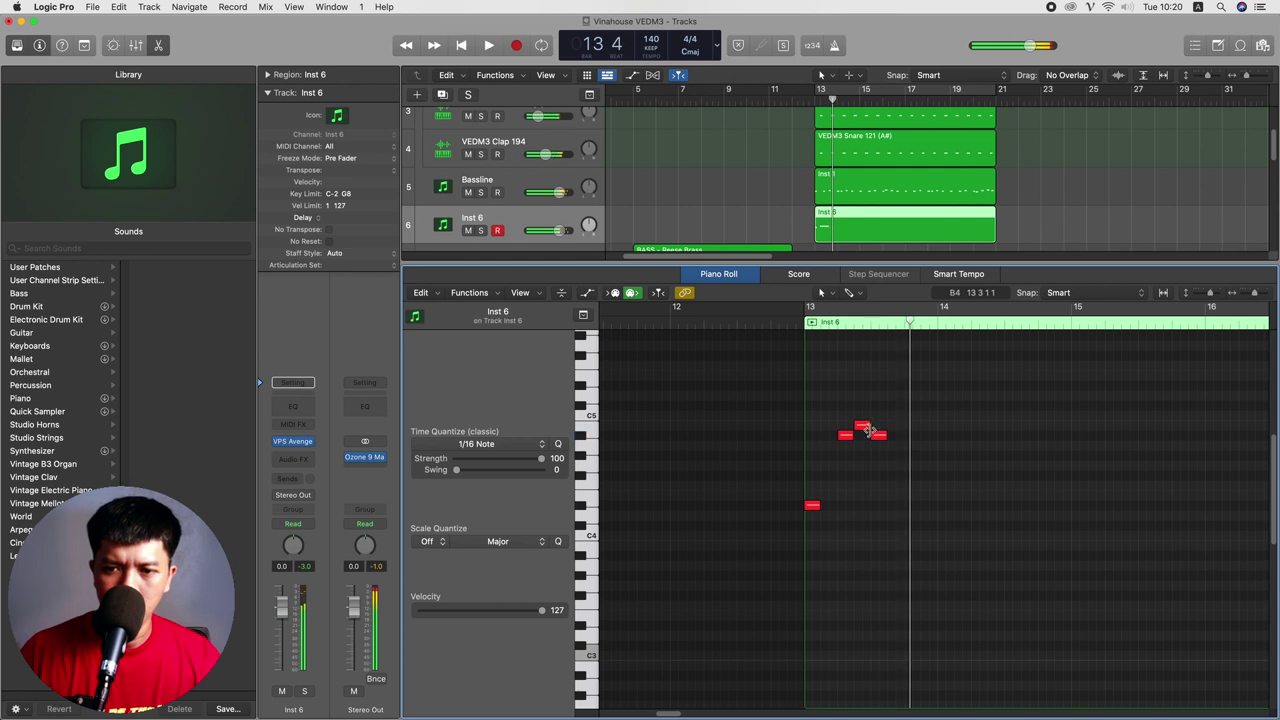
drag(880, 440, 896, 442)
key(space)
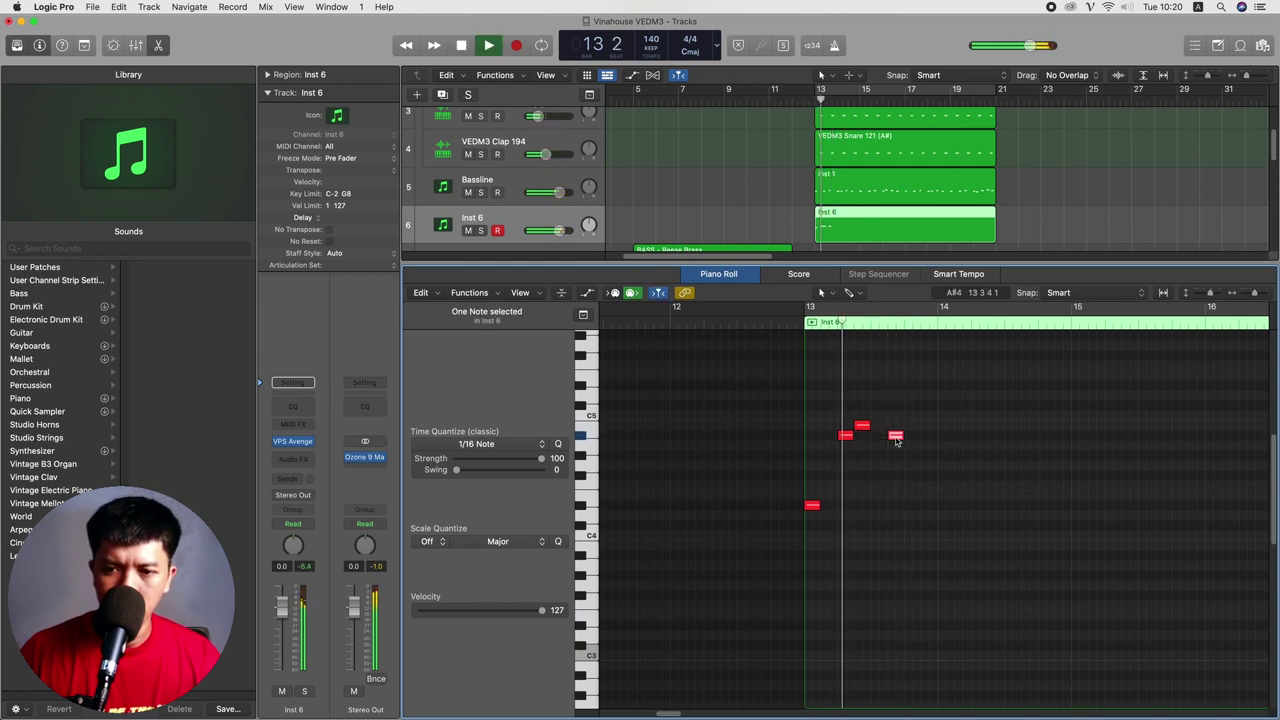
key(space)
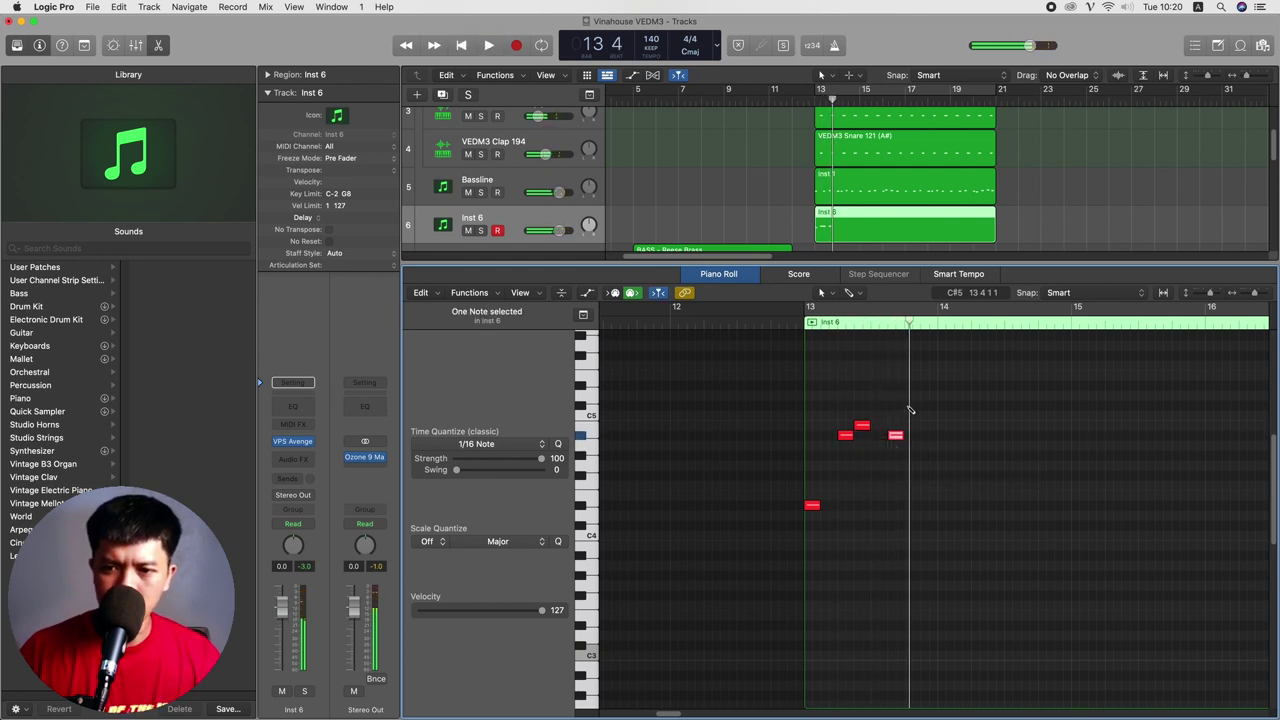
- Place a D#5 note at 13.4.3 in the Inst 6 melody, play it and copy the four upper notes to bar 15
mouse_move(912, 408)
mouse_down()
mouse_move(912, 388)
mouse_move(927, 388)
mouse_up()
key(space)
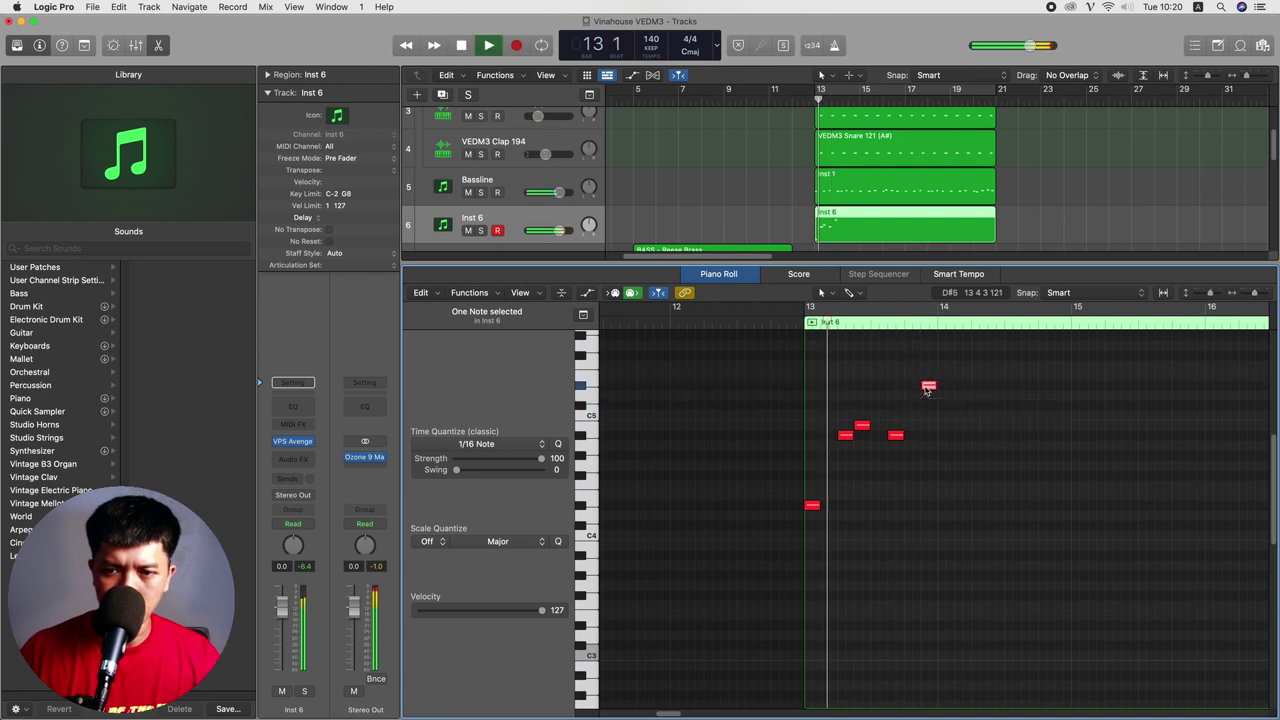
click(925, 388)
click(940, 491)
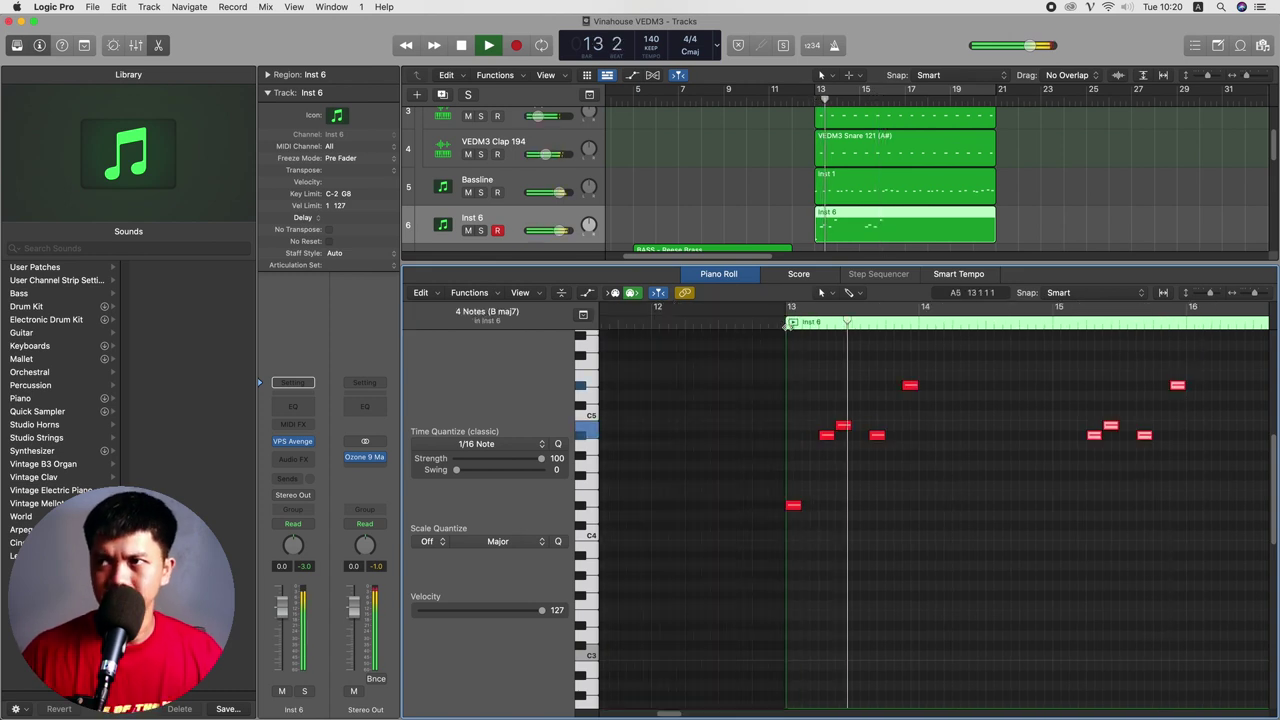
click(858, 464)
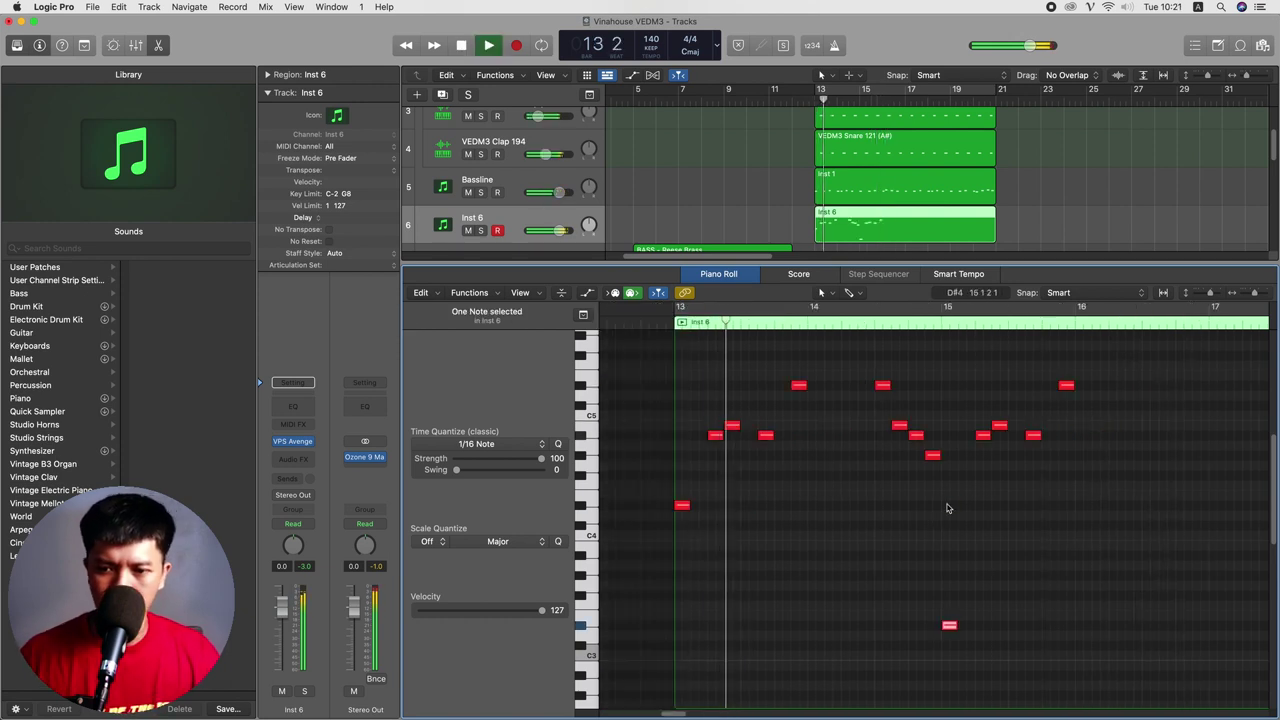
- Lengthen the low D#3 note at the start of bar 15 in the Inst 6 region to one beat
drag(956, 626, 975, 627)
click(1001, 571)
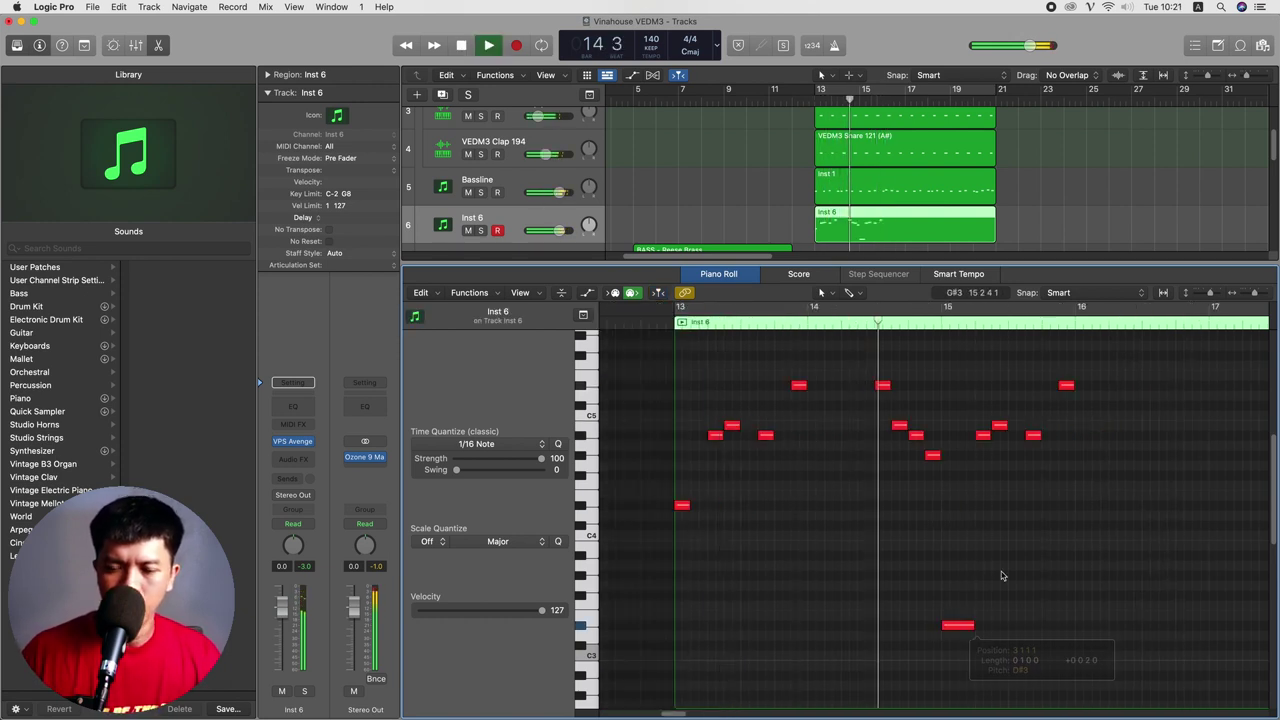
click(970, 625)
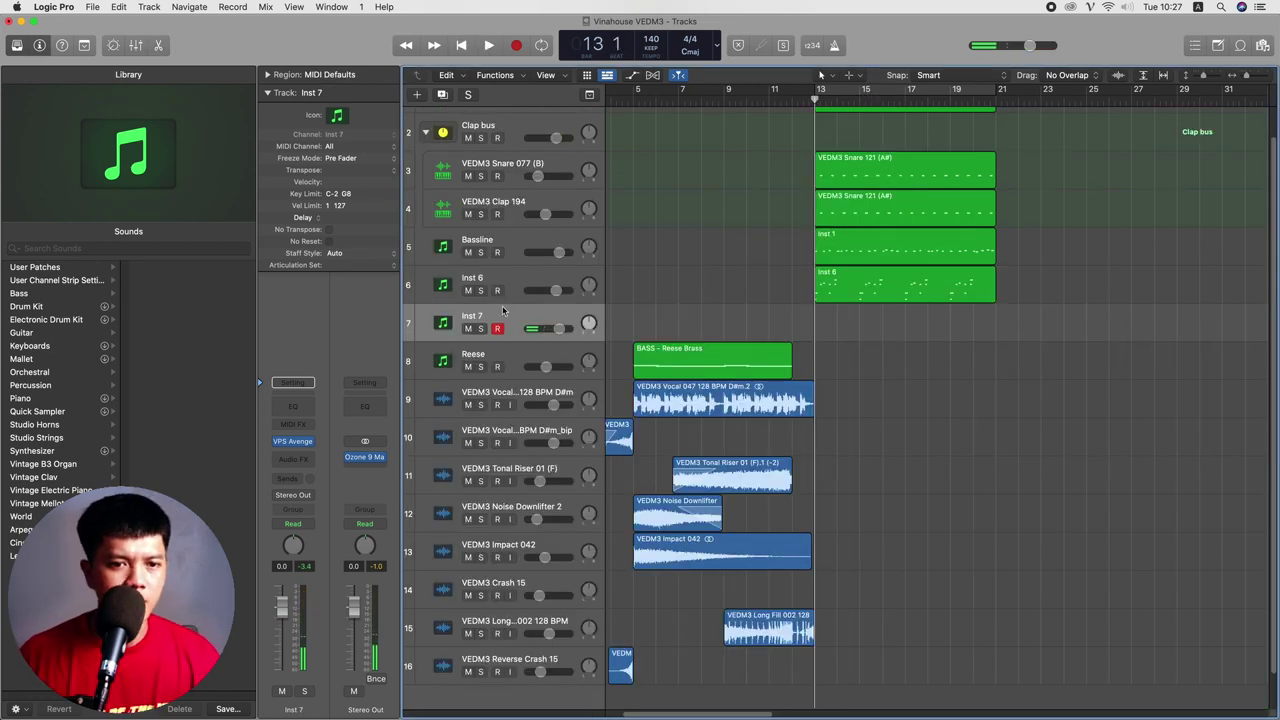
- Load the EDM Pluck 1 user patch on the Inst 7 track and raise the starting point of its LFOTool sidechain curve
click(63, 266)
click(186, 320)
click(200, 448)
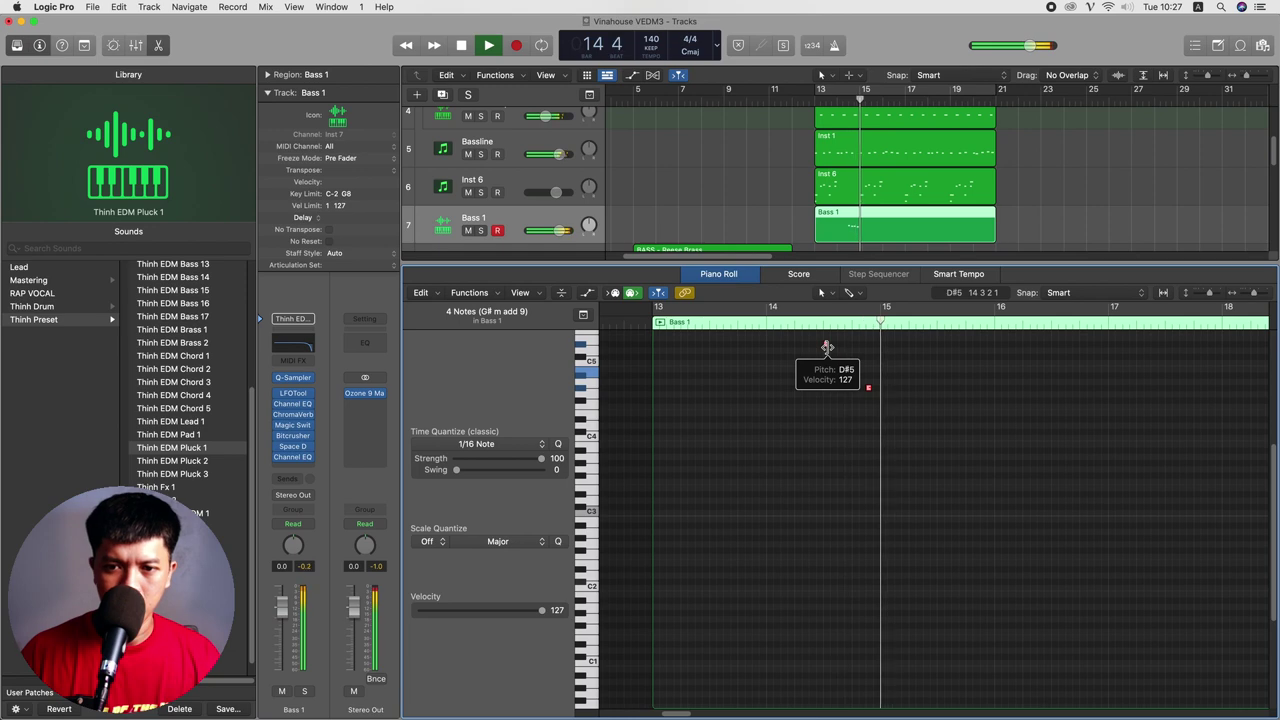
key(space)
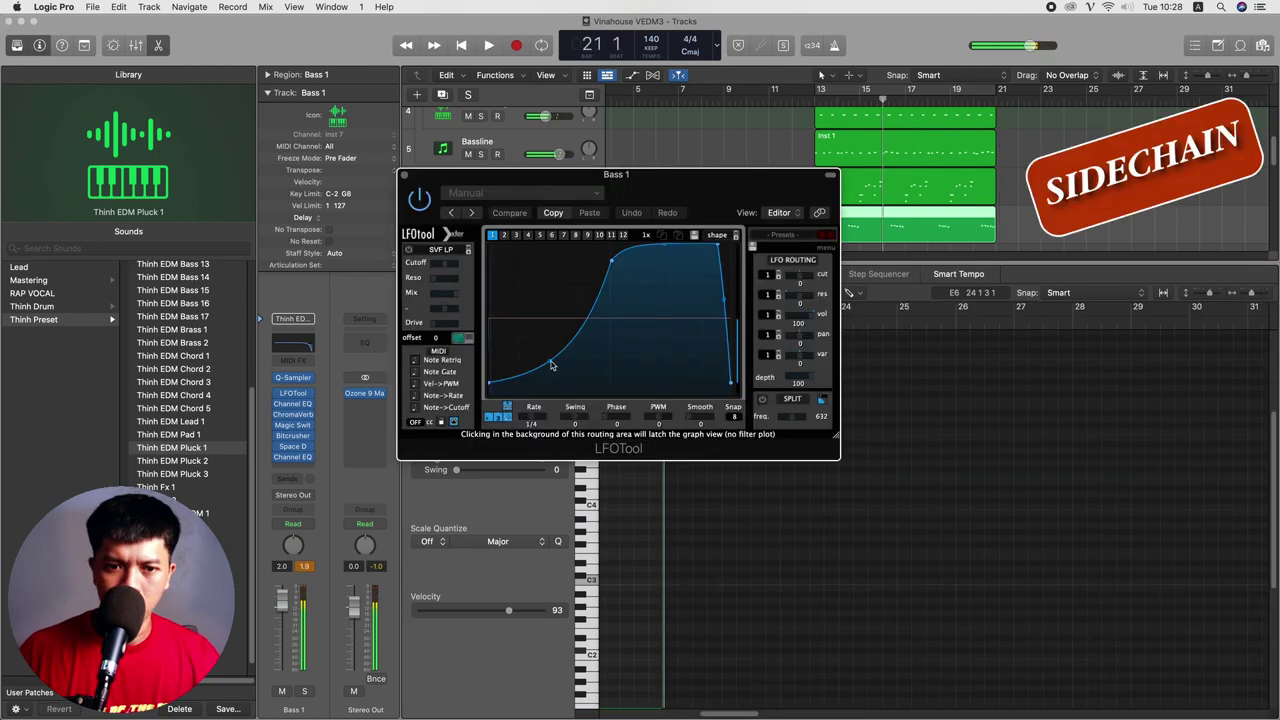
drag(490, 385, 489, 337)
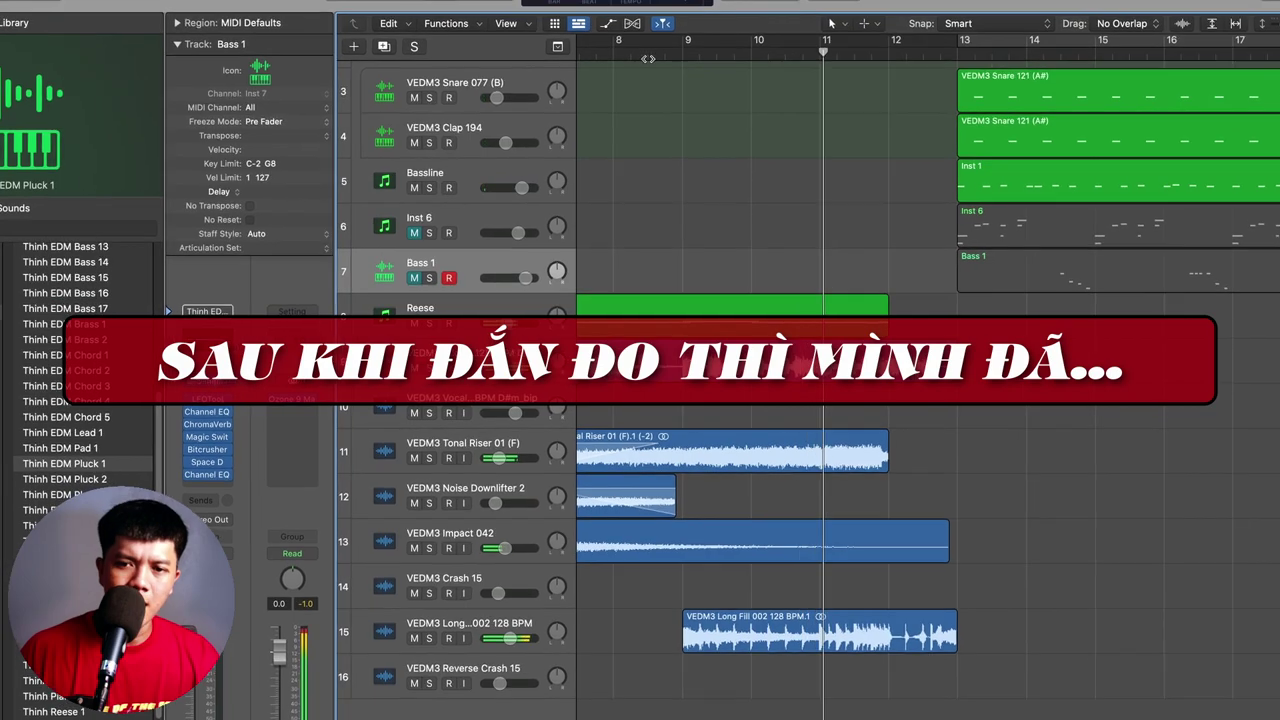
- Copy short slices of the VEDM3 Vocal 047 region on the vocal track across bars 13 to 16 as vocal chops
scroll(770, 253, down, 5)
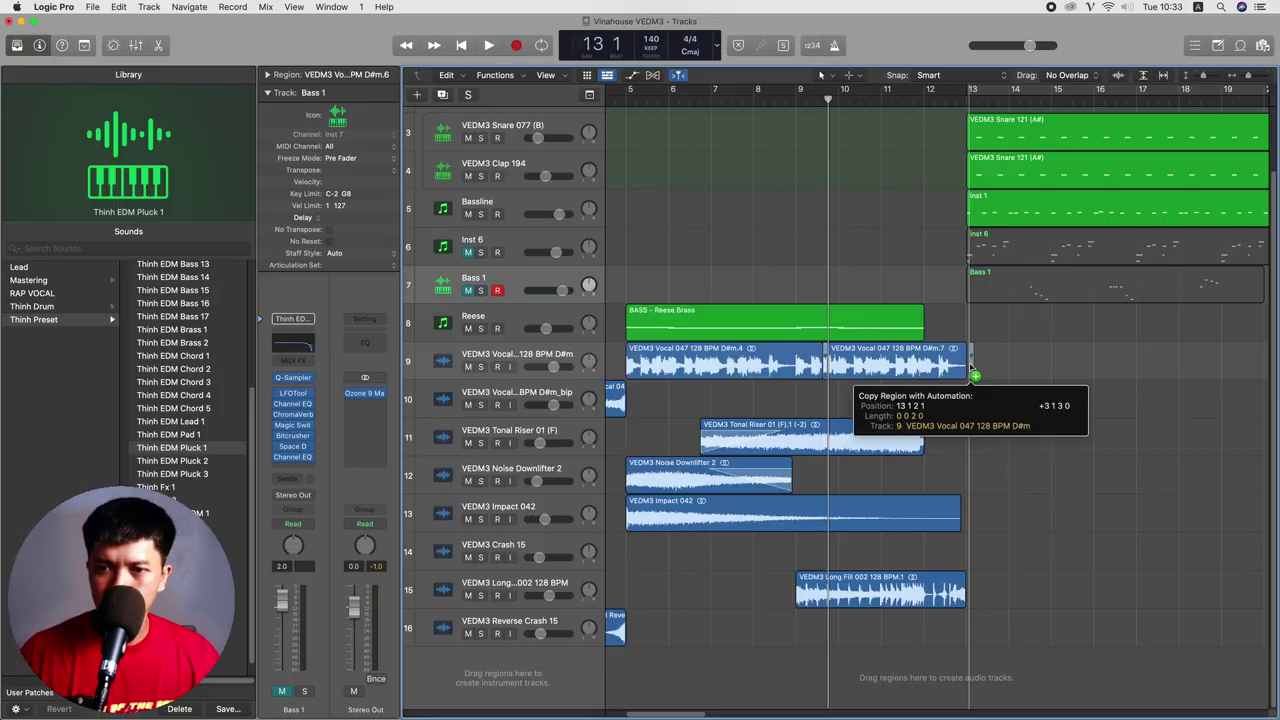
drag(1025, 376, 1030, 375)
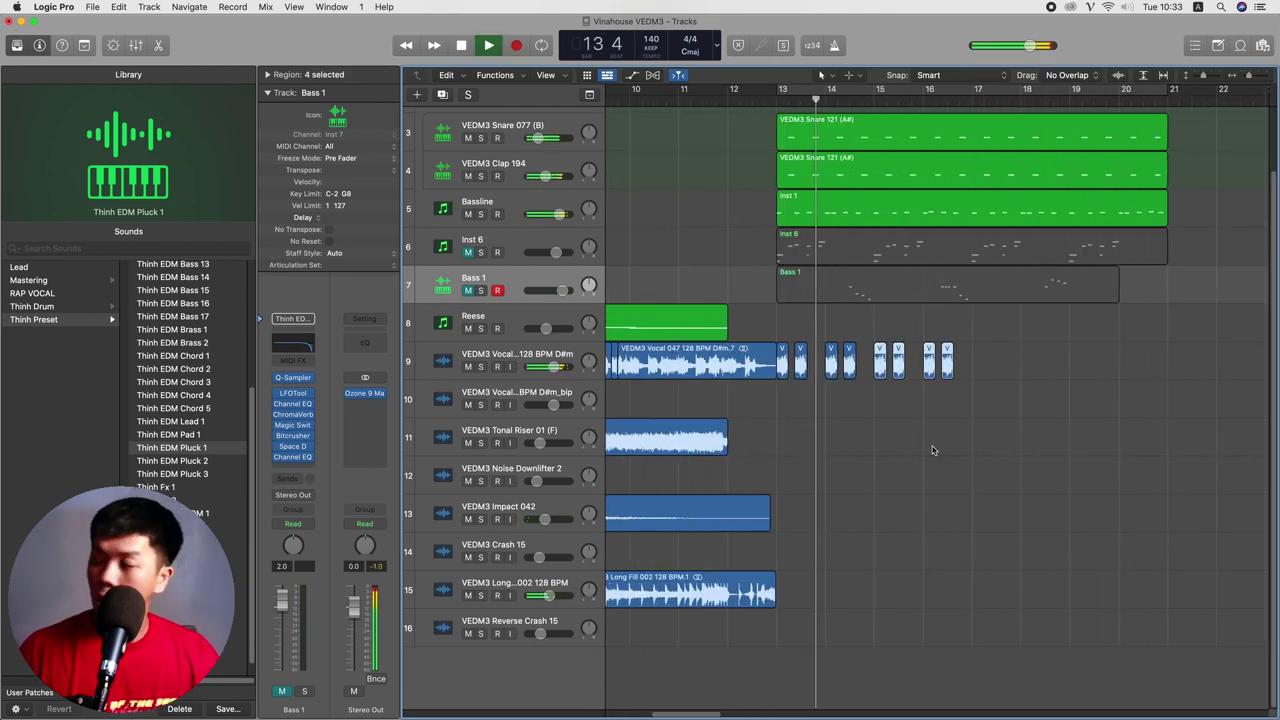
click(932, 450)
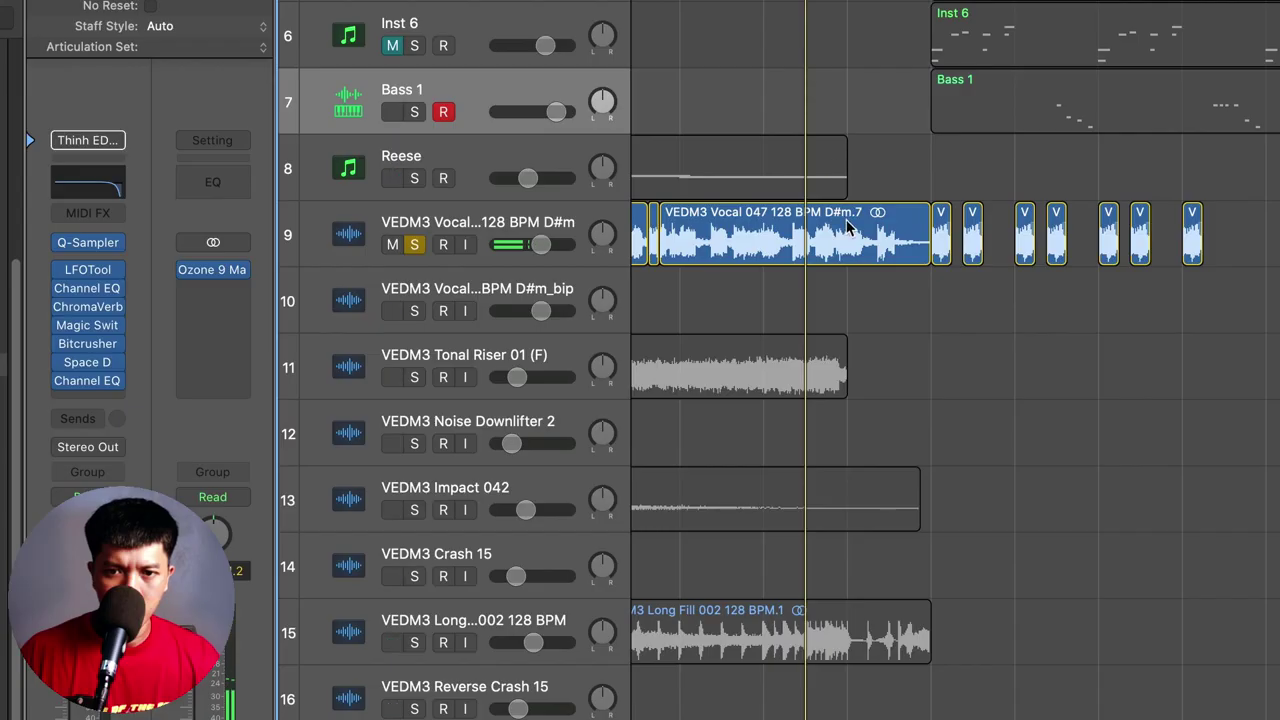
- Split the end off the VEDM3 Vocal 047 region before bar 13, copy the slice to the last chop position in bar 16, and save
key(s)
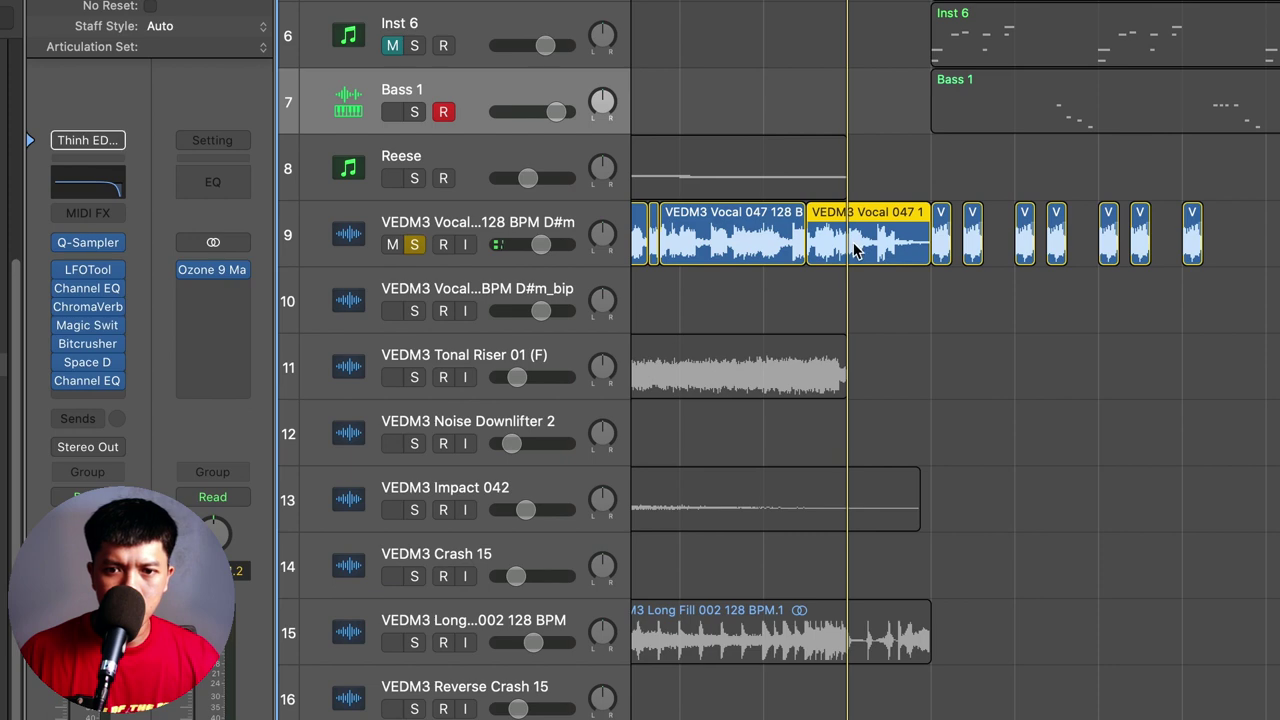
drag(835, 239, 1234, 234)
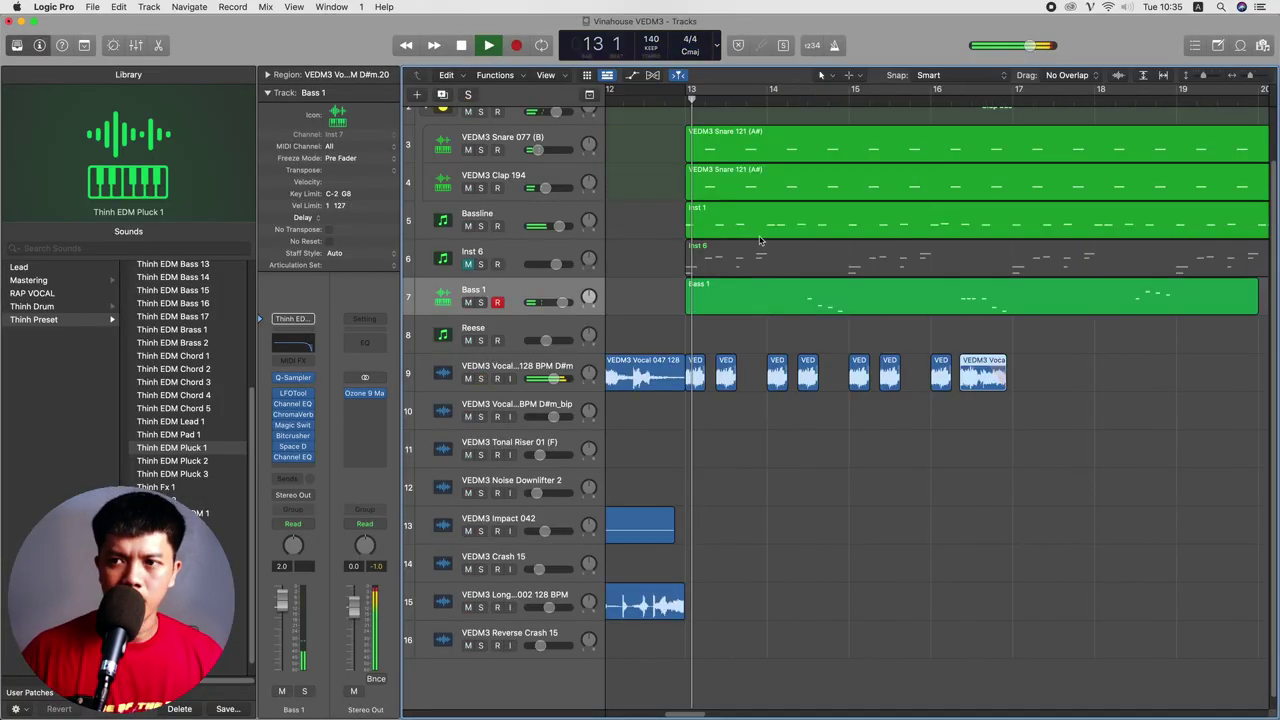
scroll(759, 238, down, 5)
key(super+s)
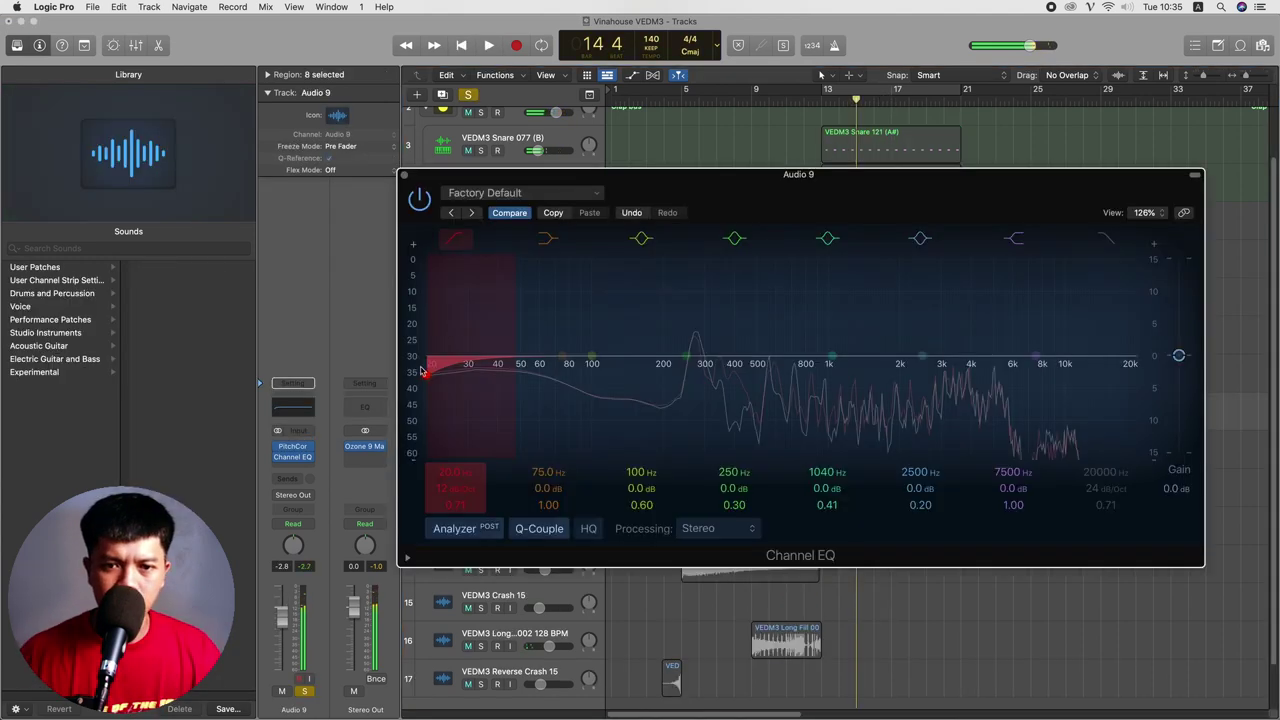
- Set the Channel EQ low cut on the Audio 9 vocal chops to about 300 Hz and insert BABY Audio Magic Switch
drag(430, 366, 687, 373)
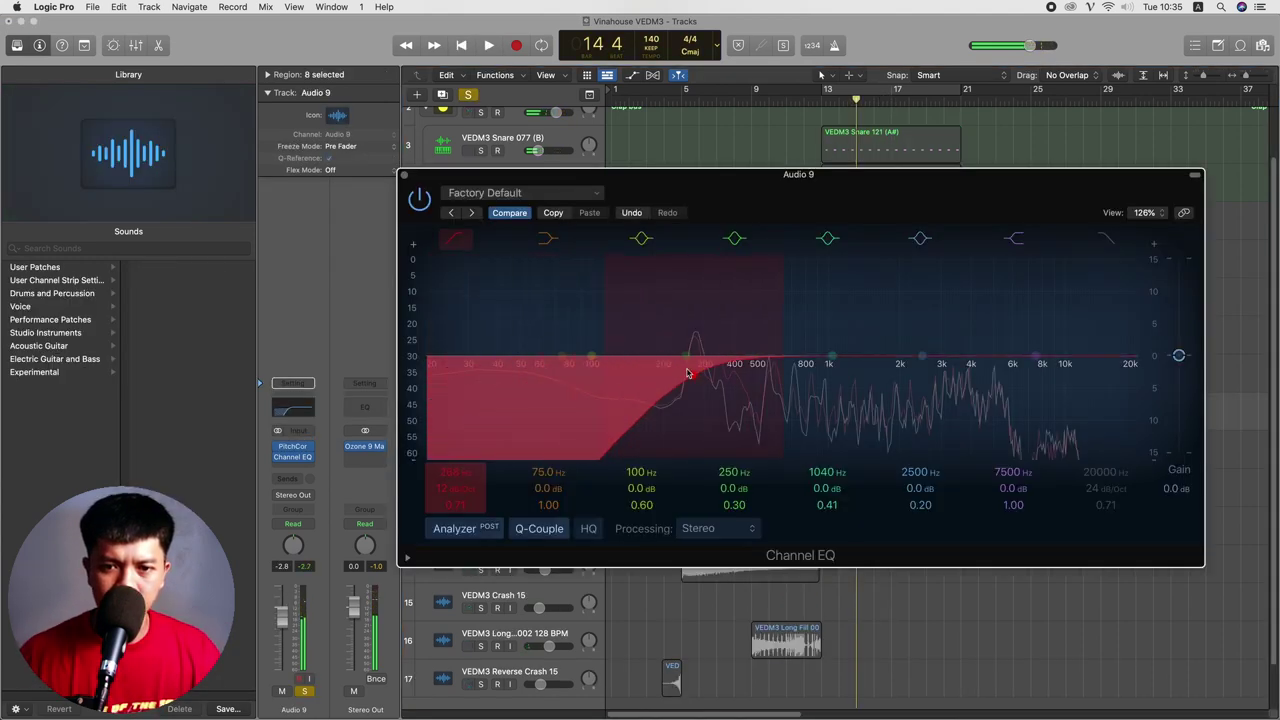
click(293, 467)
mouse_move(342, 708)
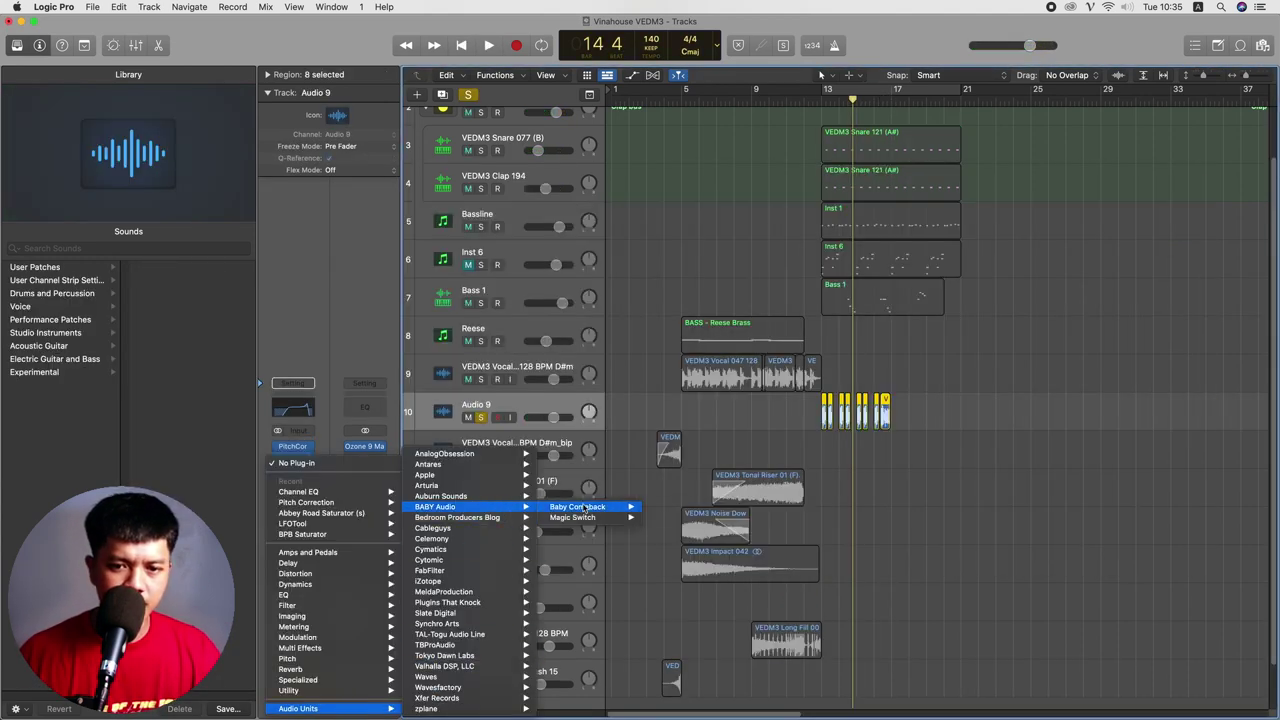
mouse_move(605, 522)
click(645, 521)
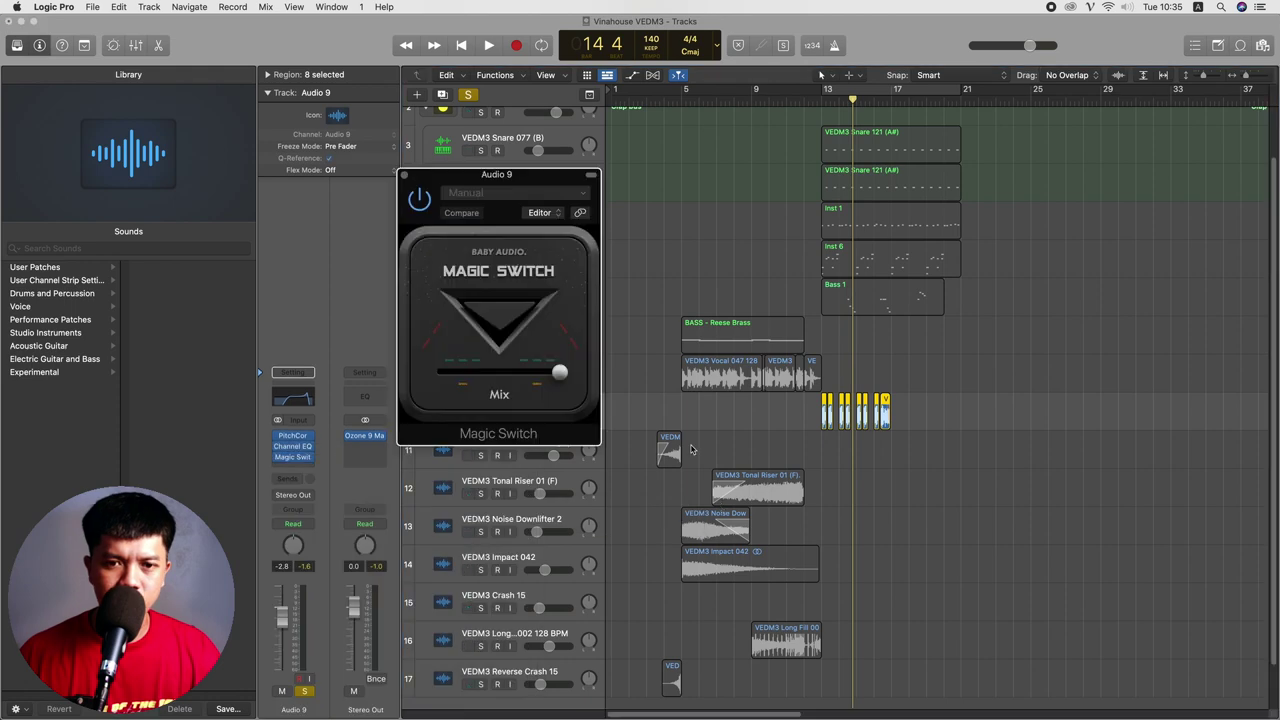
- Switch on Magic Switch on Audio 9 with a lower mix, and reduce the ChromaVerb wet level below 35%
click(514, 356)
drag(555, 376, 474, 380)
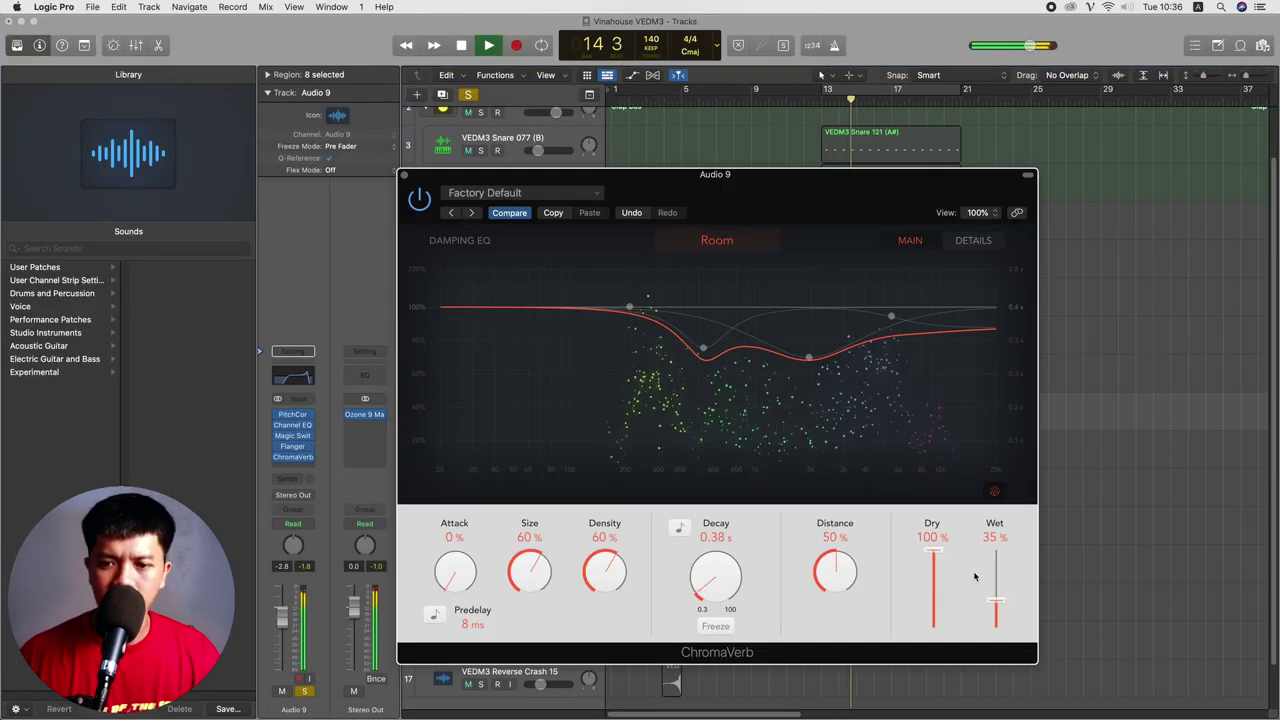
drag(1000, 604, 1000, 612)
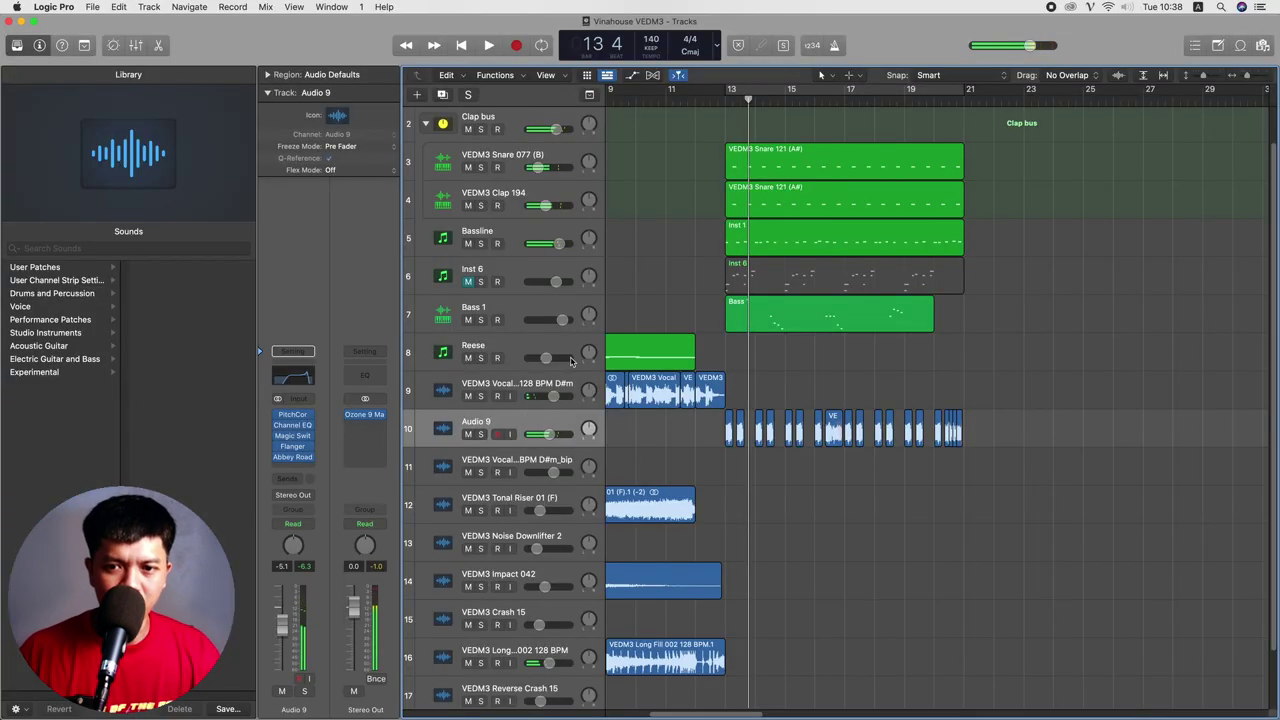
- Audition one-shots in Finder's VEDM3 Vocals folder, including VEDM3 Vocal 002, 003 and 004, and select VEDM3 Vocal 018.wav
key(super+Up)
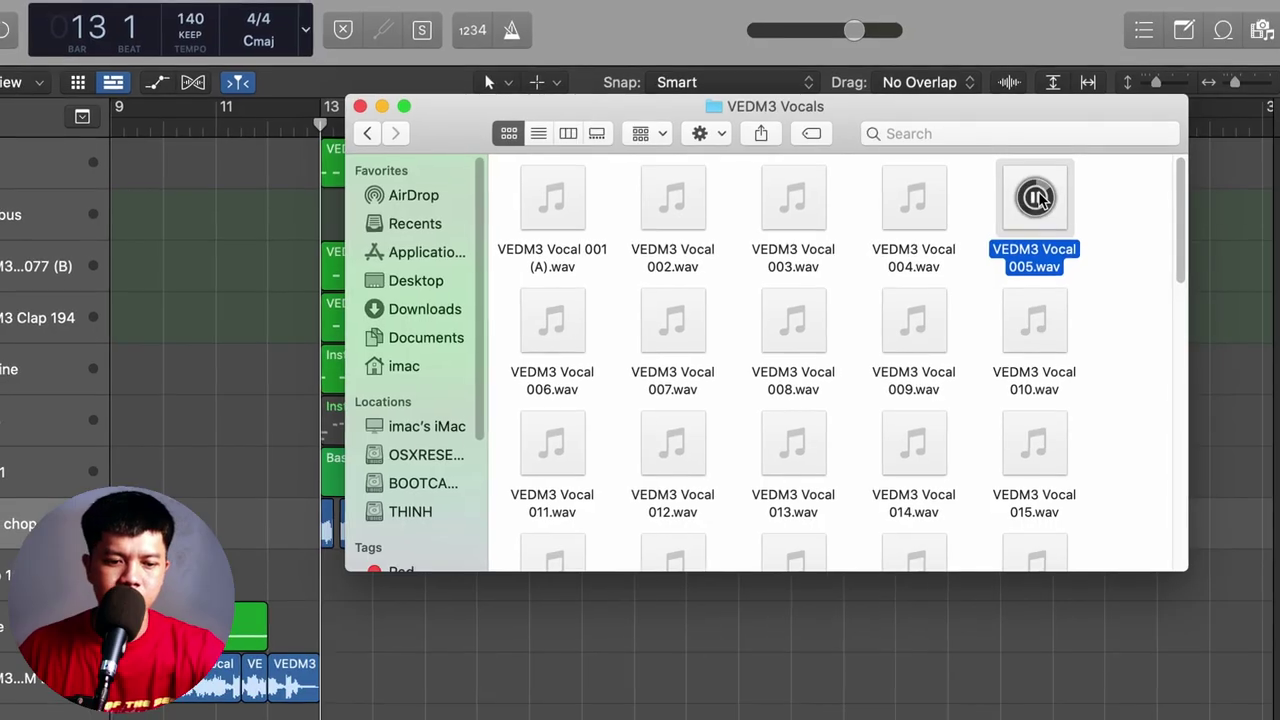
click(1066, 141)
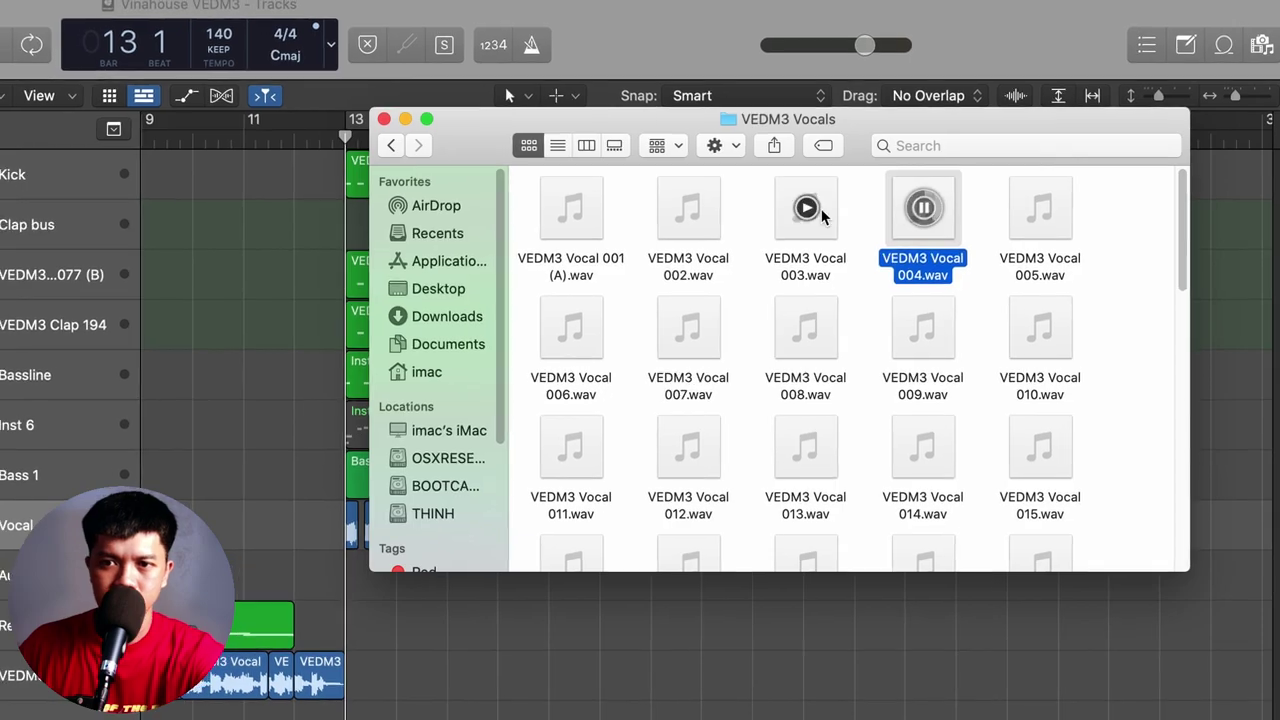
click(802, 205)
click(703, 218)
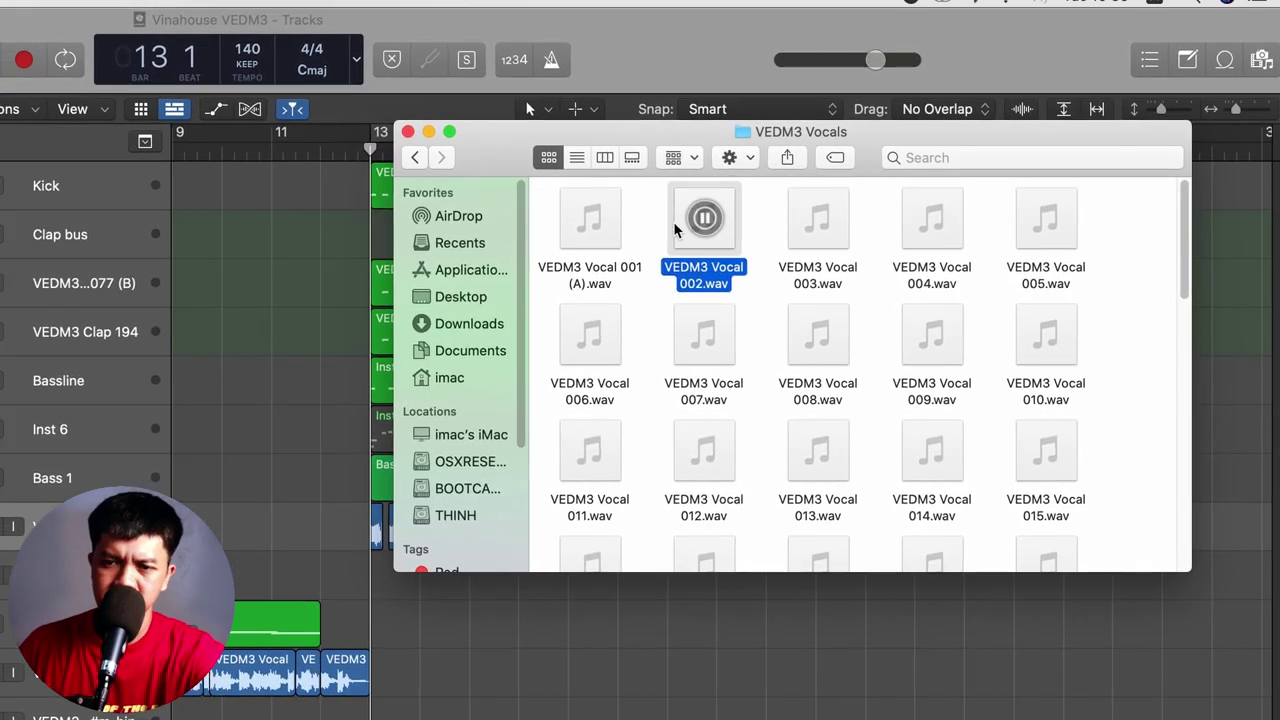
scroll(700, 330, down, 5)
click(819, 282)
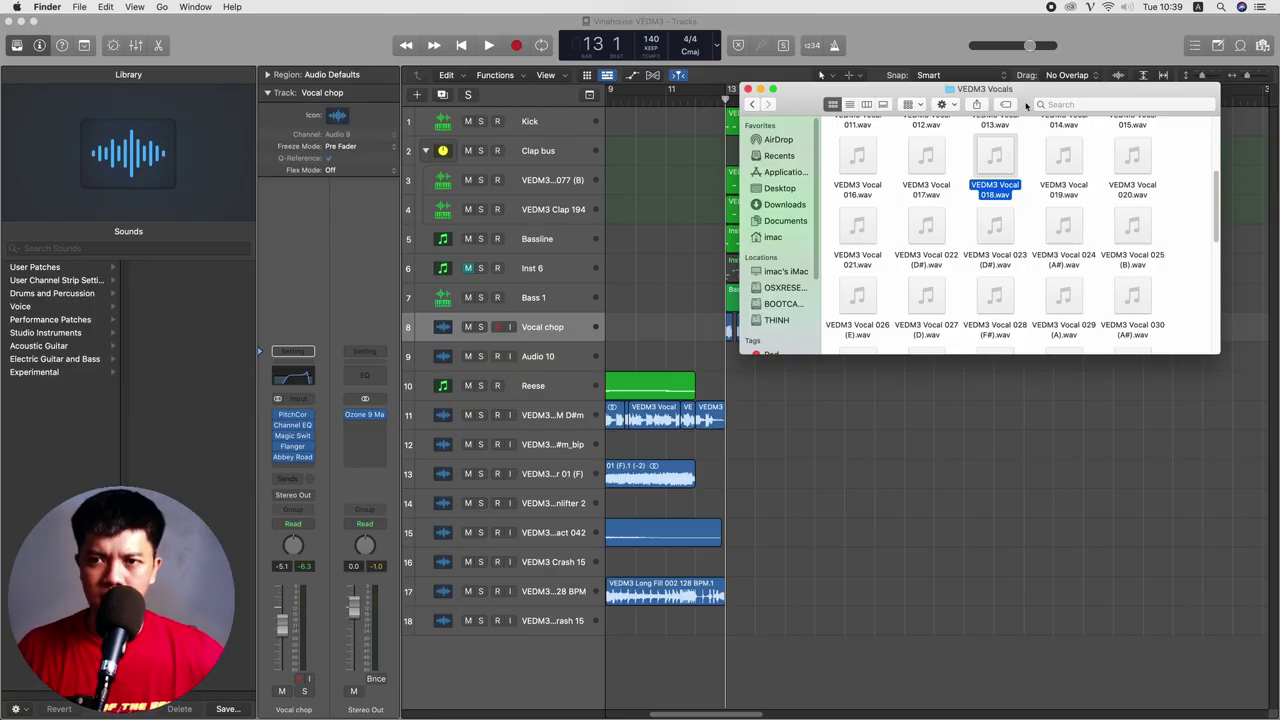
- Place VEDM3 Vocal 018.wav in bar 13 on the empty audio track below Vocal chop and play from bar 13
drag(1026, 106, 1150, 86)
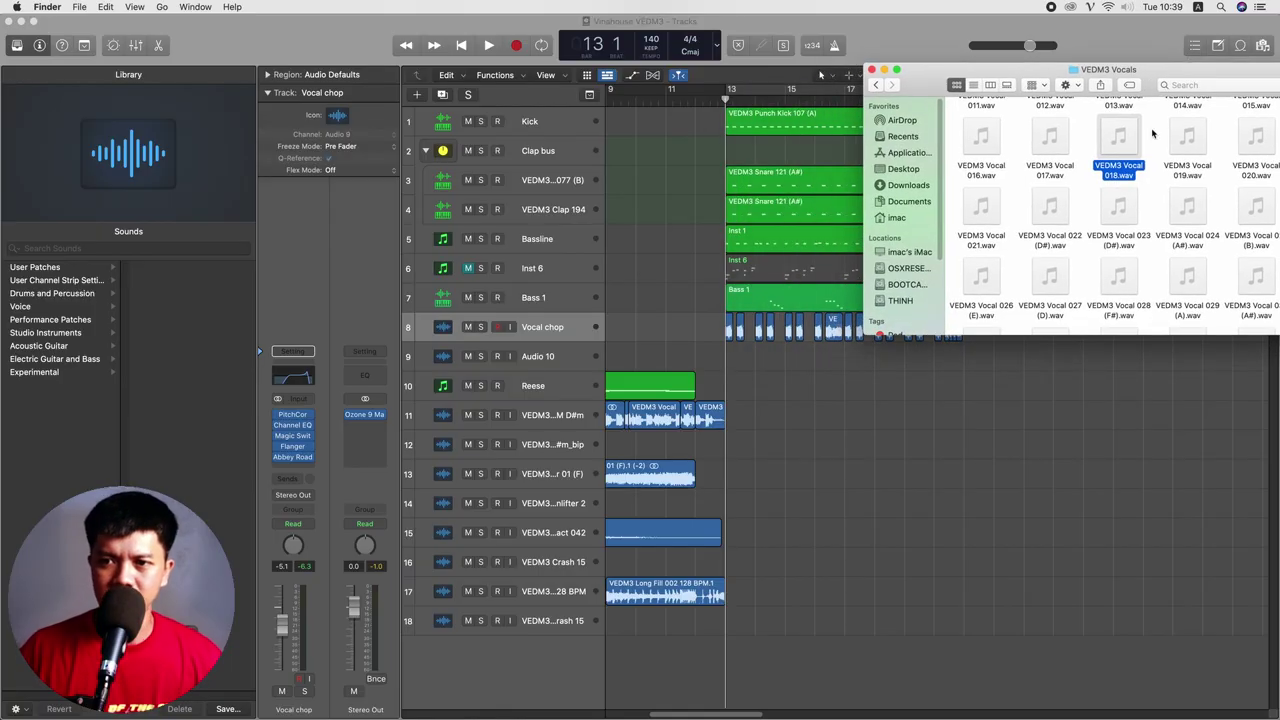
drag(1119, 140, 751, 358)
key(space)
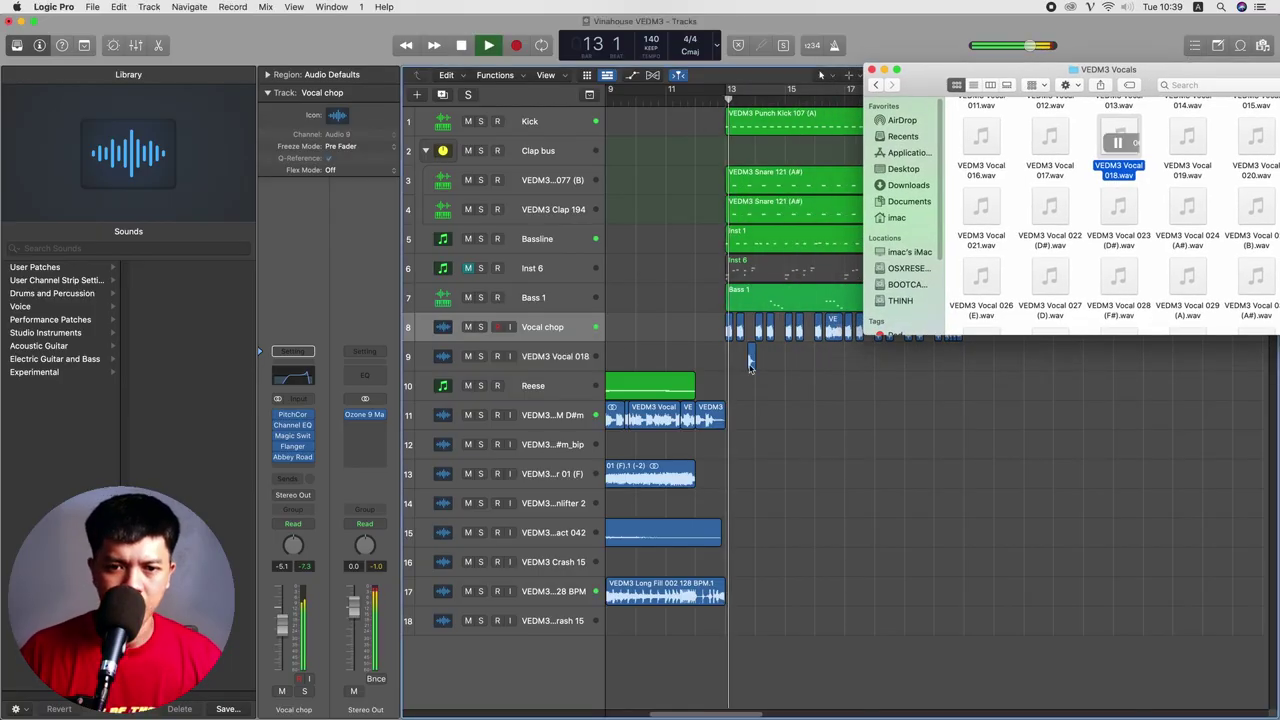
- Lower the VEDM3 Vocal 018 track's volume to -6.6 dB and move its region slightly earlier, to about 13.3.3
click(590, 356)
key(super+Down)
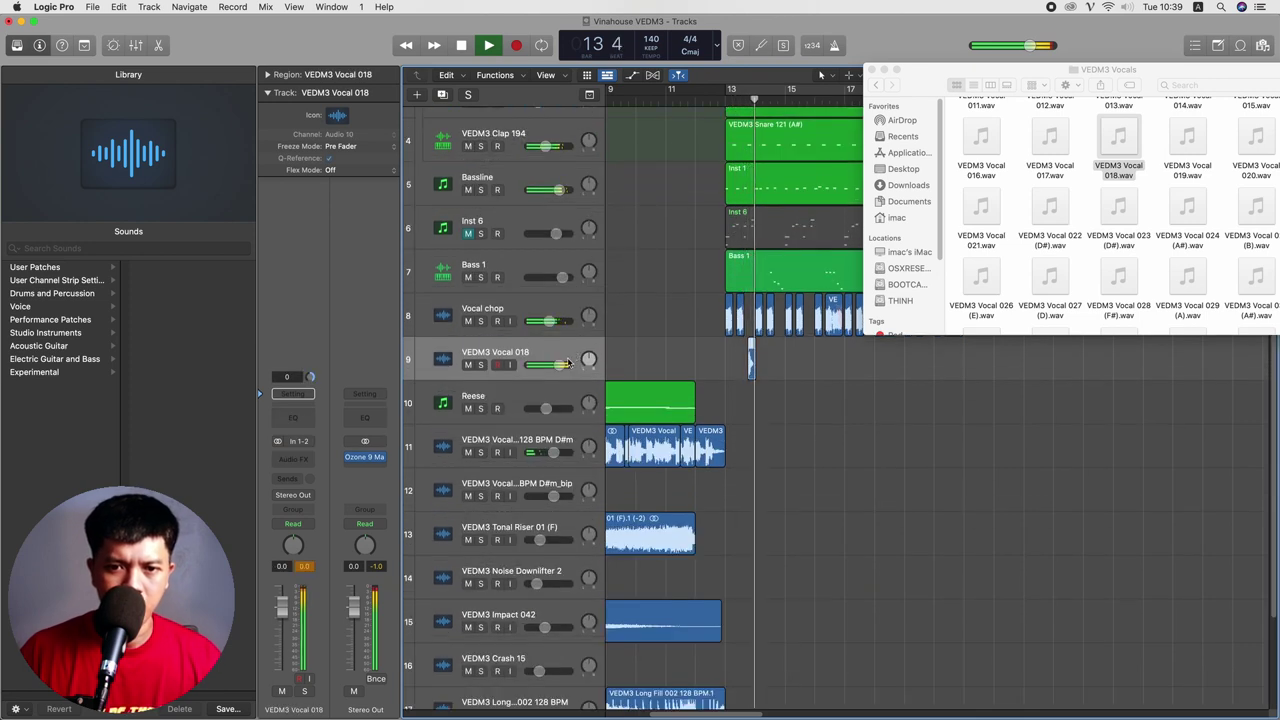
drag(567, 363, 554, 364)
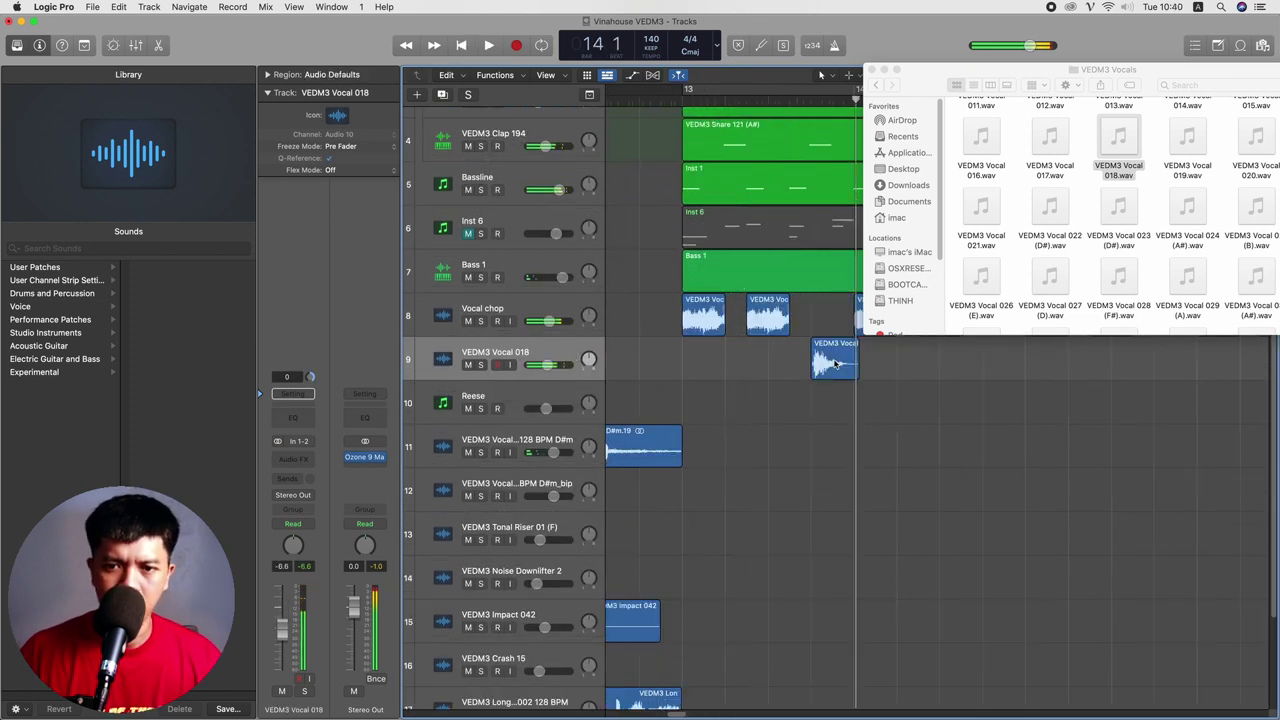
drag(833, 364, 811, 364)
key(space)
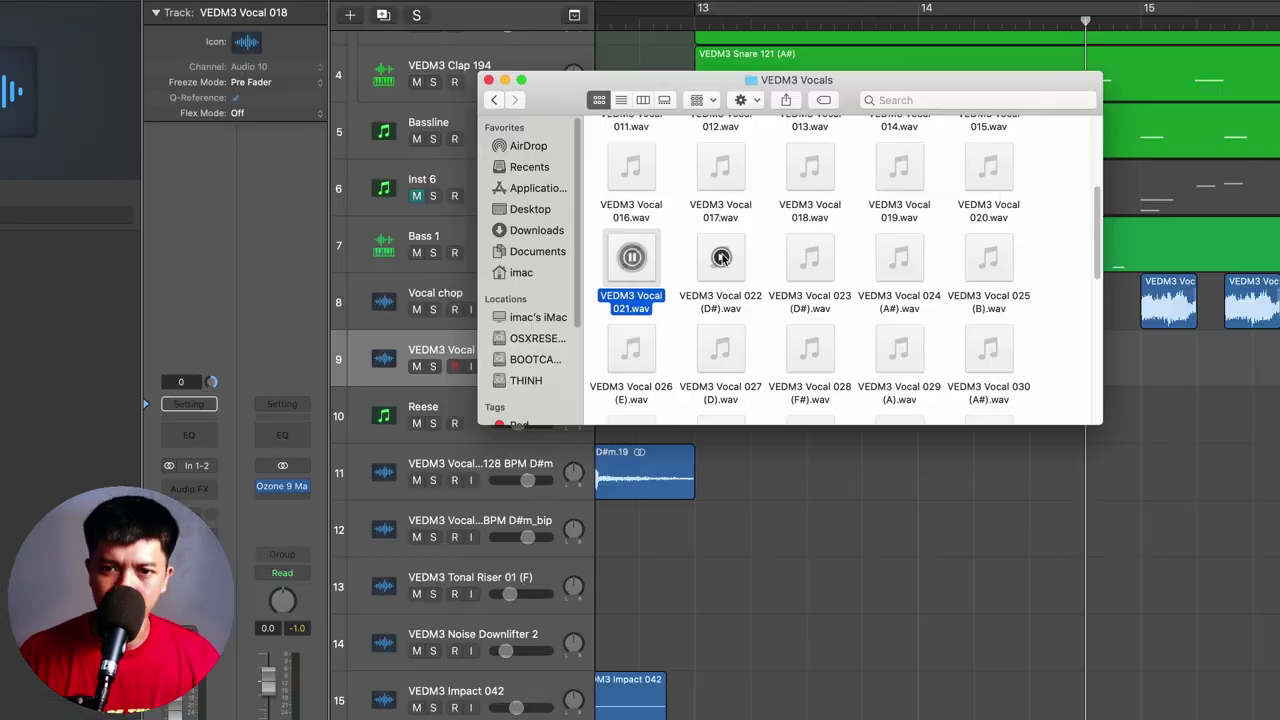
- Audition more samples in the VEDM3 Vocals folder, including VEDM3 Vocal 022 (D#), 023 (D#), 024 (A#) and 045
click(703, 281)
click(772, 281)
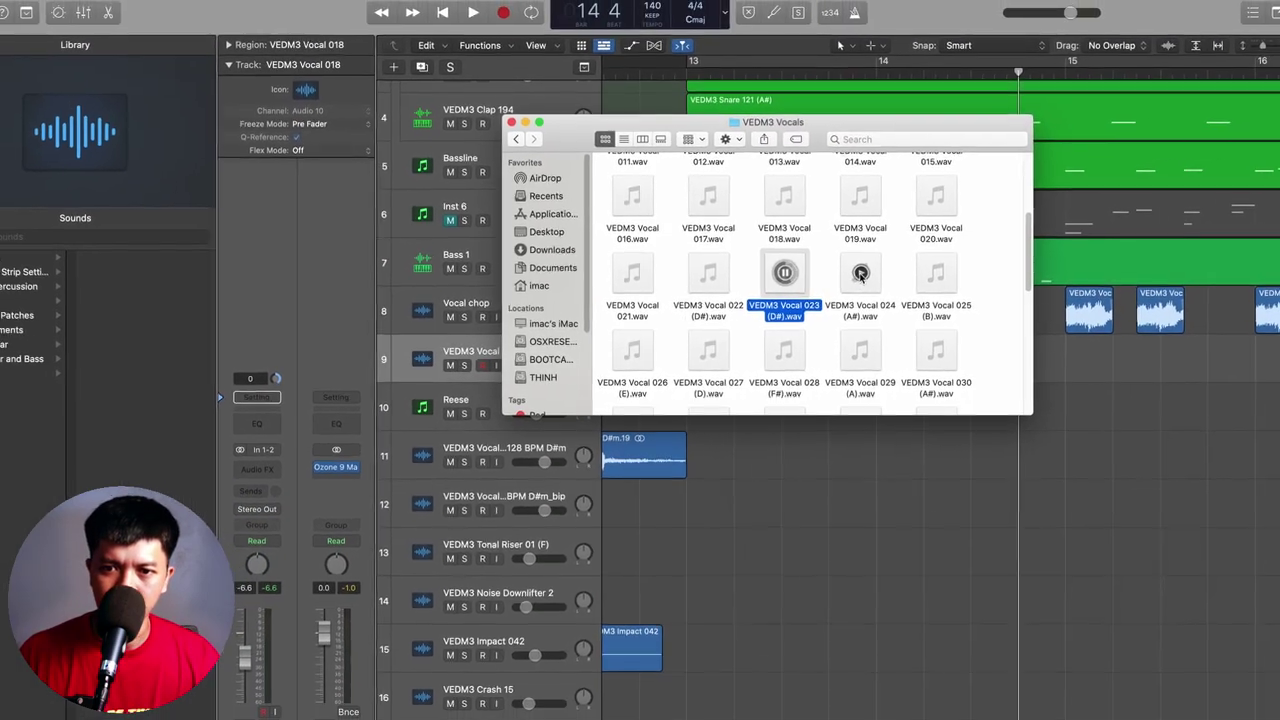
click(870, 268)
click(949, 268)
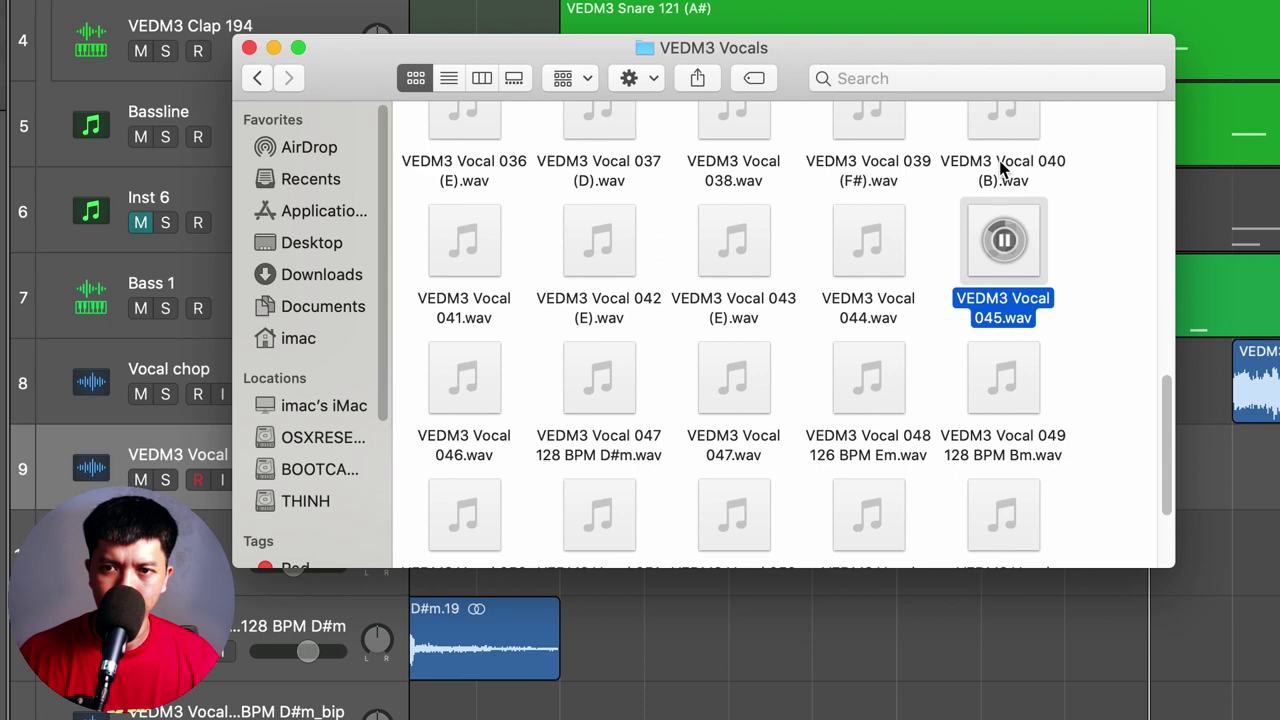
click(1008, 74)
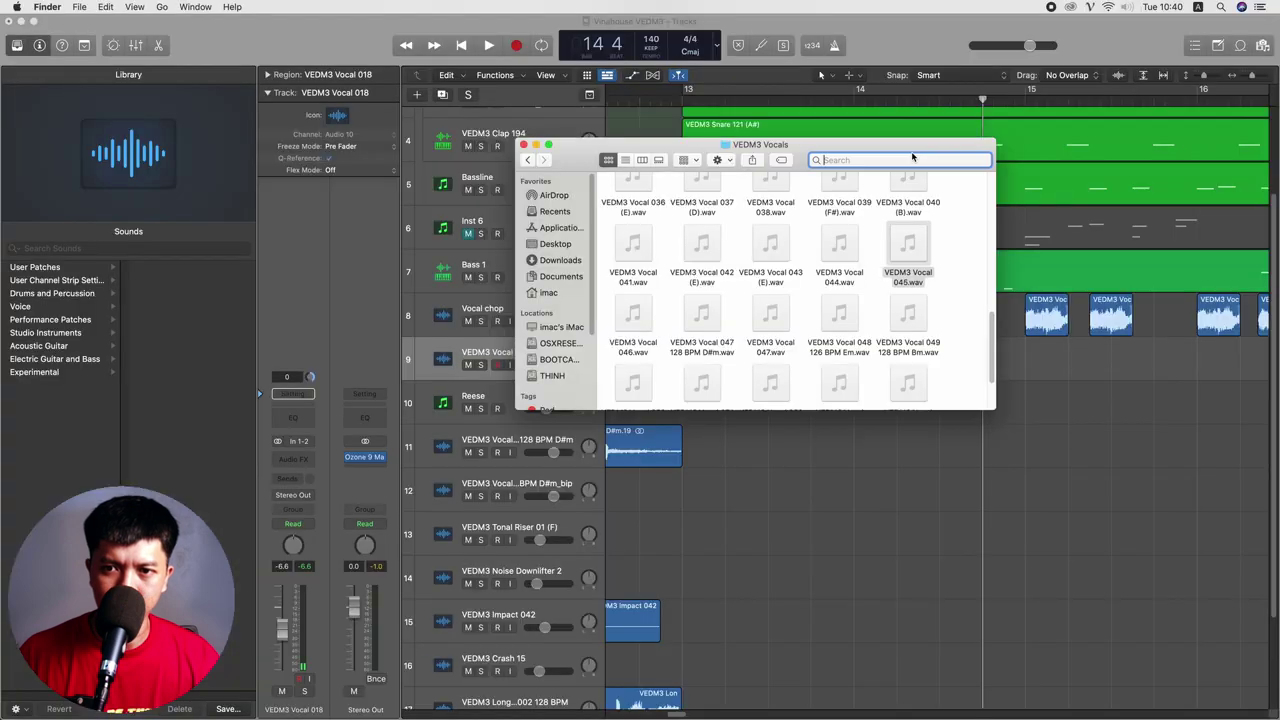
drag(793, 148, 543, 136)
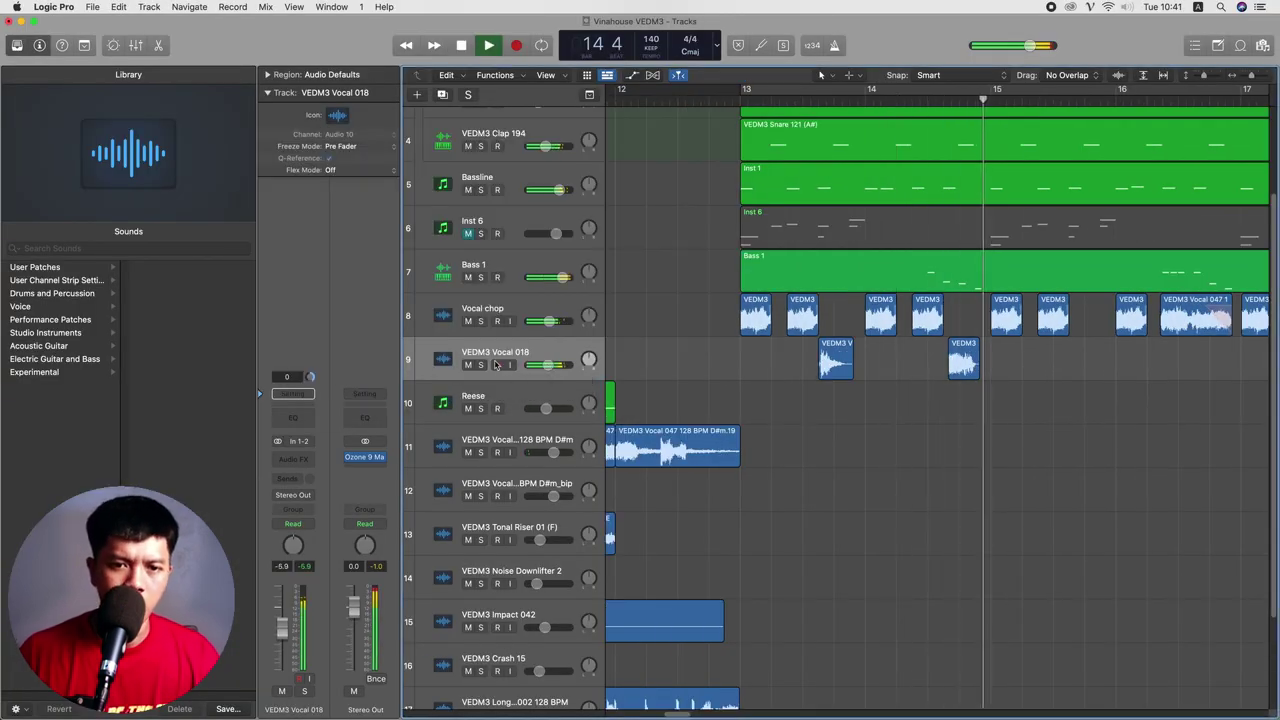
- Solo the VEDM3 Vocal 018 track, add a Channel EQ, enable its low cut and raise the cutoff frequency
click(481, 365)
click(293, 418)
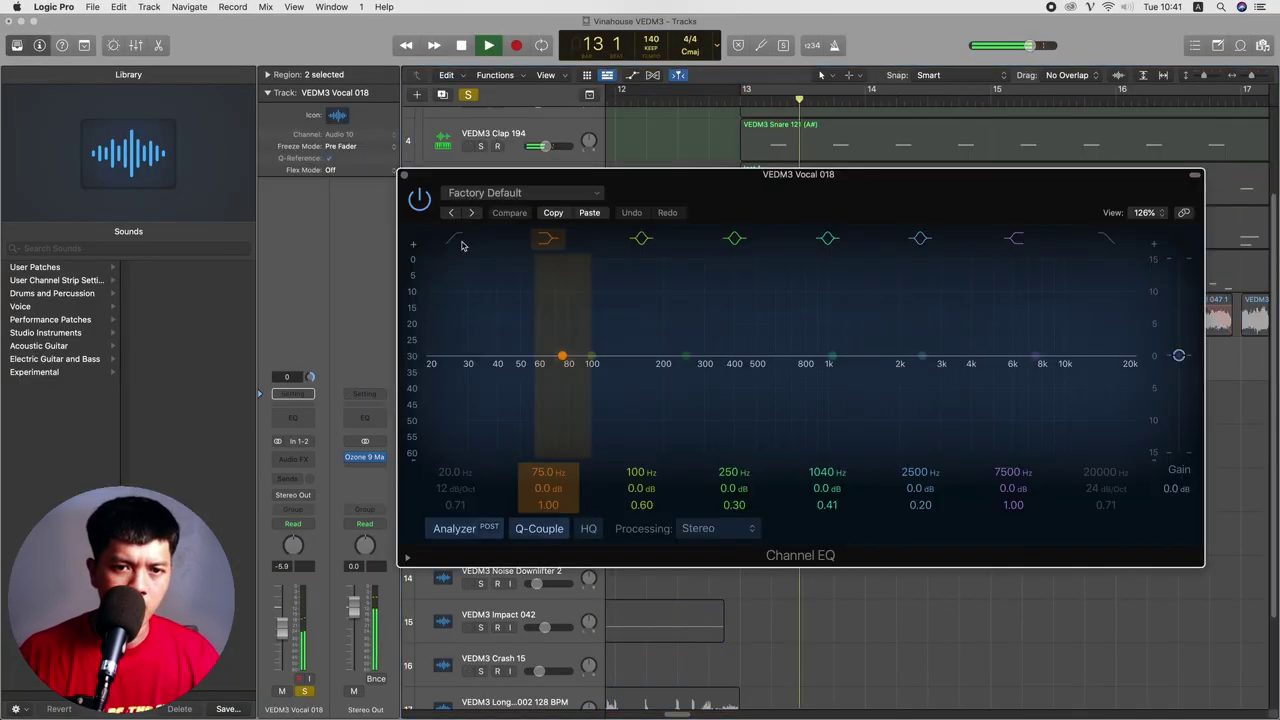
click(456, 239)
drag(450, 328, 590, 330)
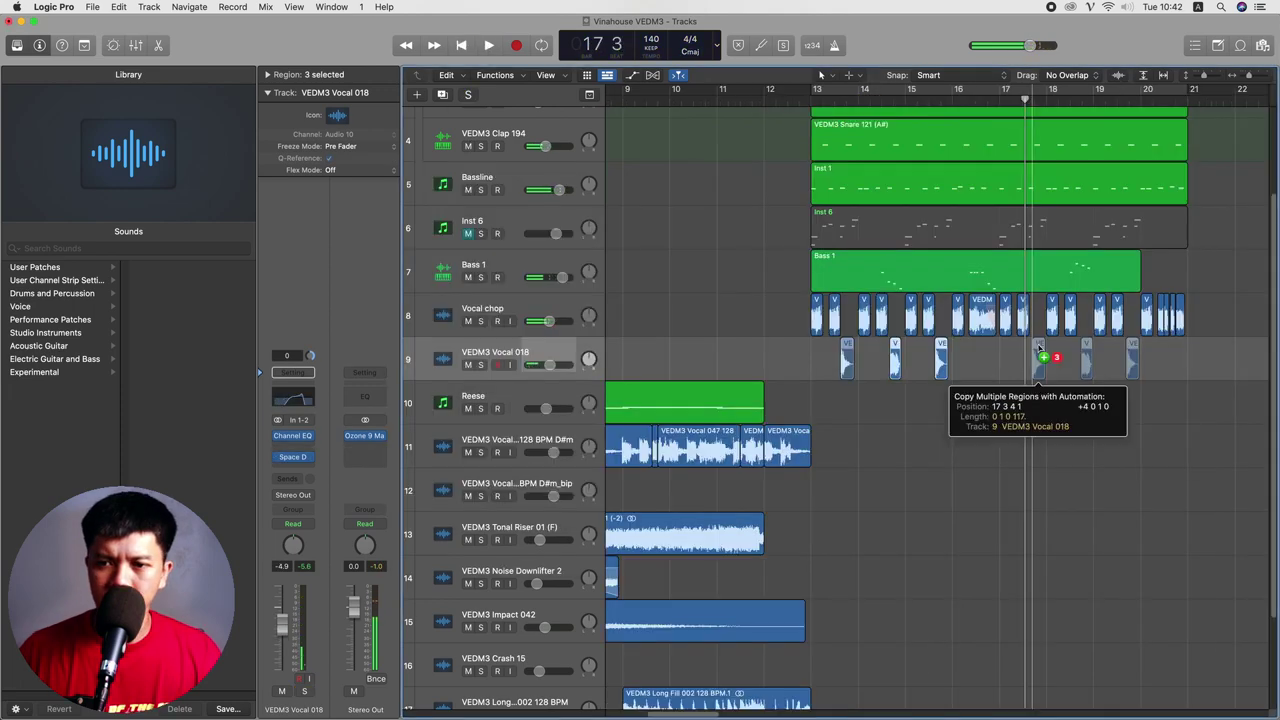
- Copy the three VEDM3 Vocal 018 regions four bars on, across bars 17 to 19
drag(1038, 348, 1042, 354)
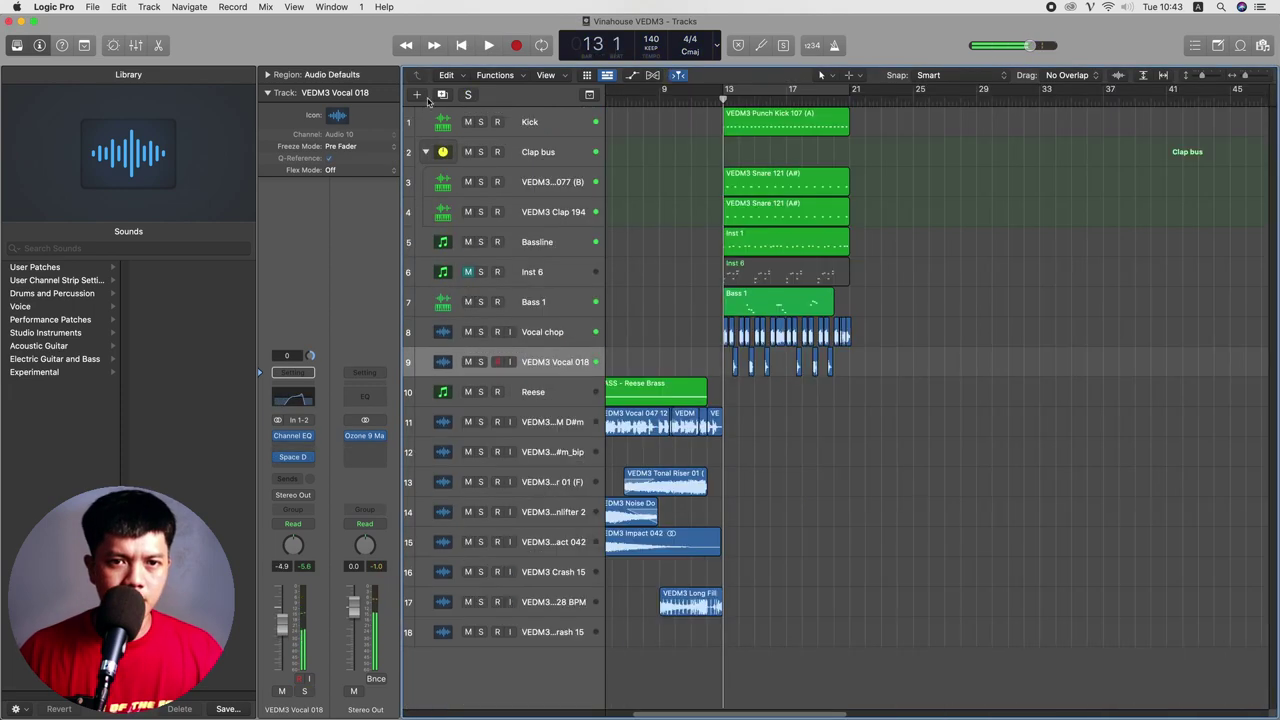
- Add a software instrument track with VPS Avenger, try LD Rough Lead, and choose the LD Phasor preset from Melodic EDM
click(419, 96)
double_click(530, 47)
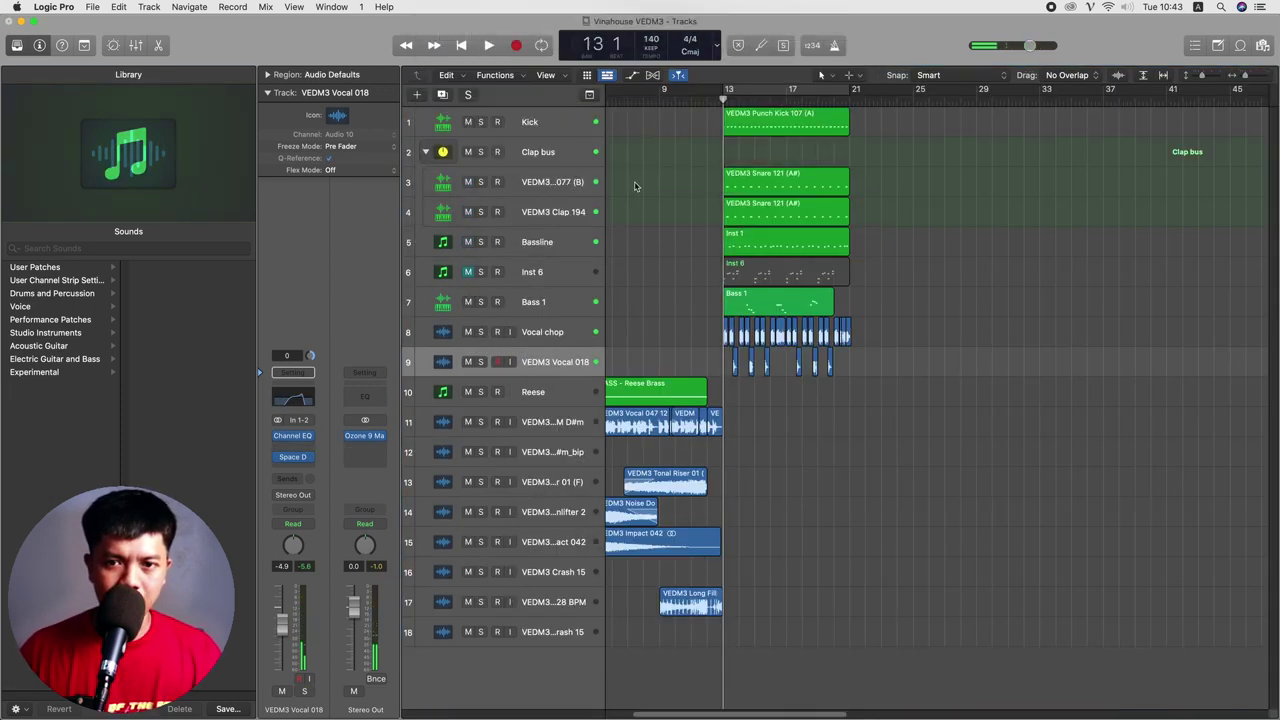
click(572, 271)
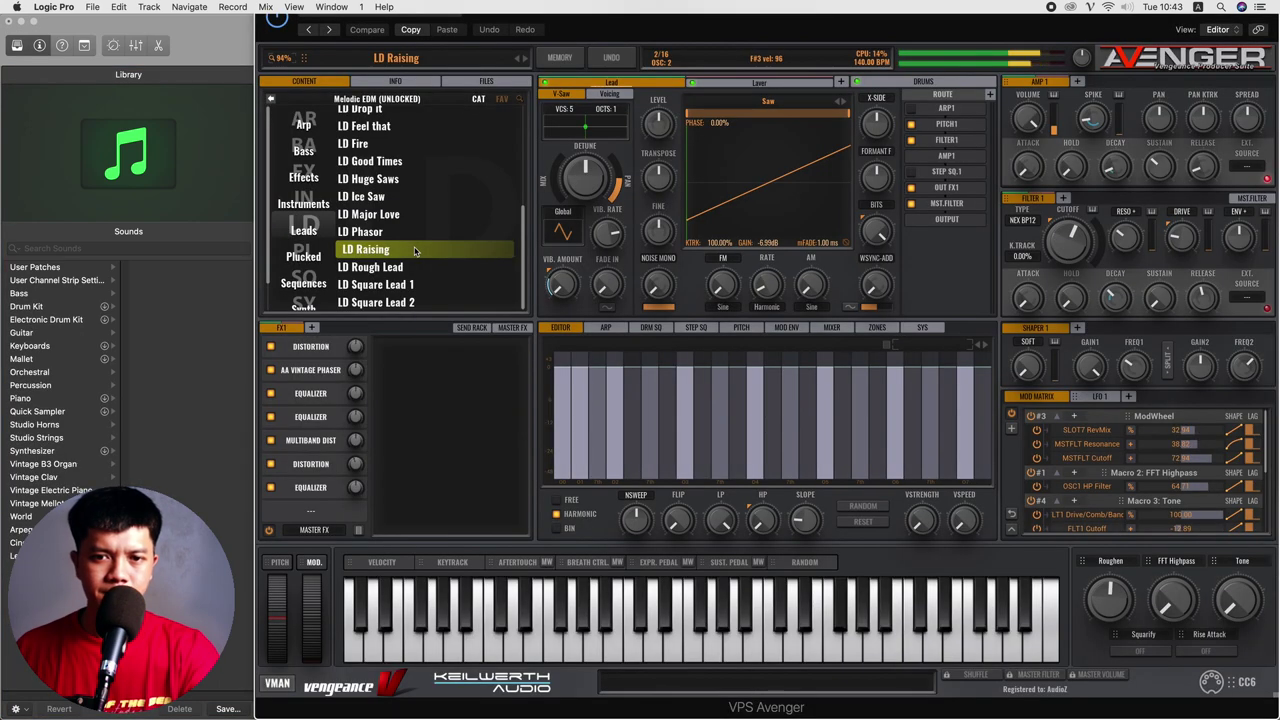
click(413, 272)
click(381, 234)
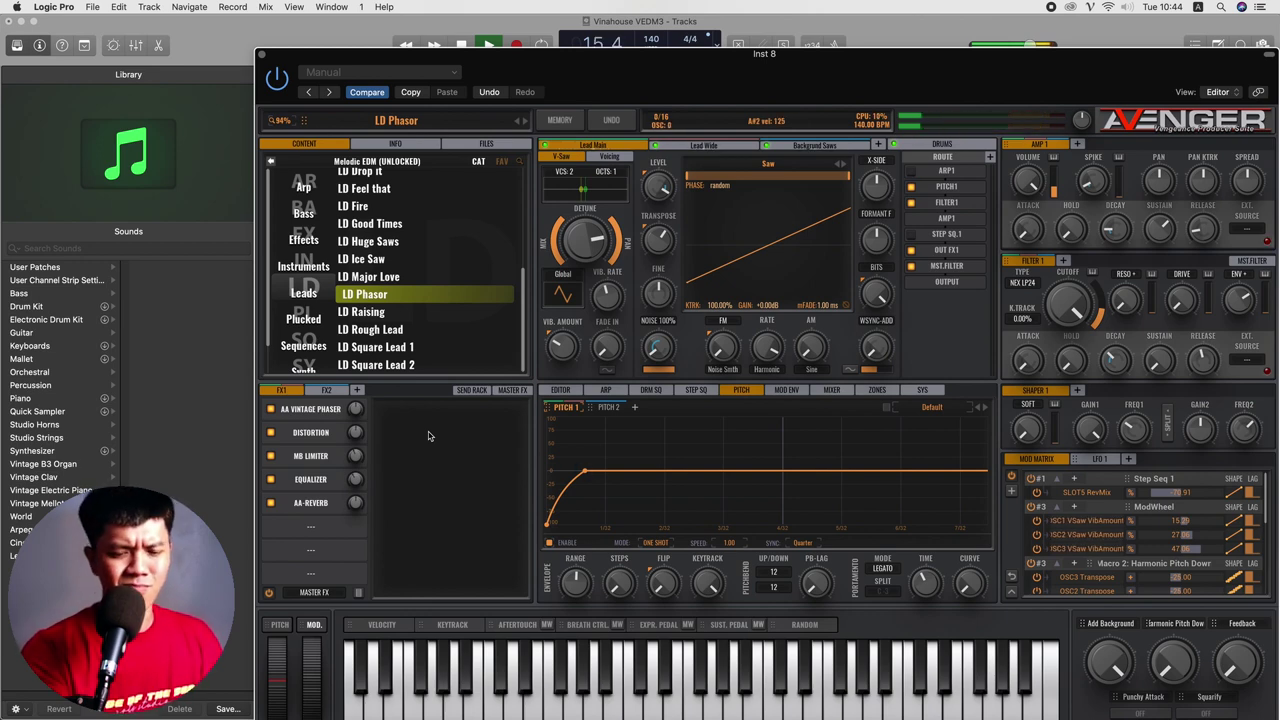
key(space)
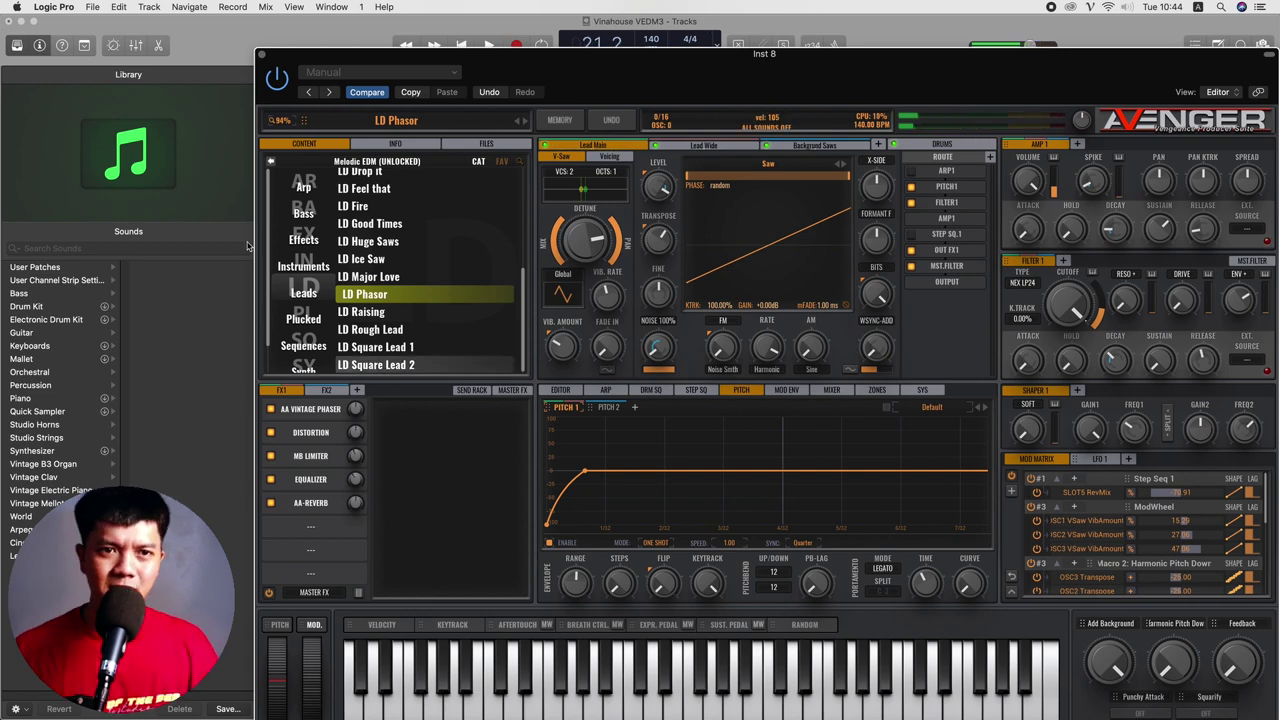
key(super+w)
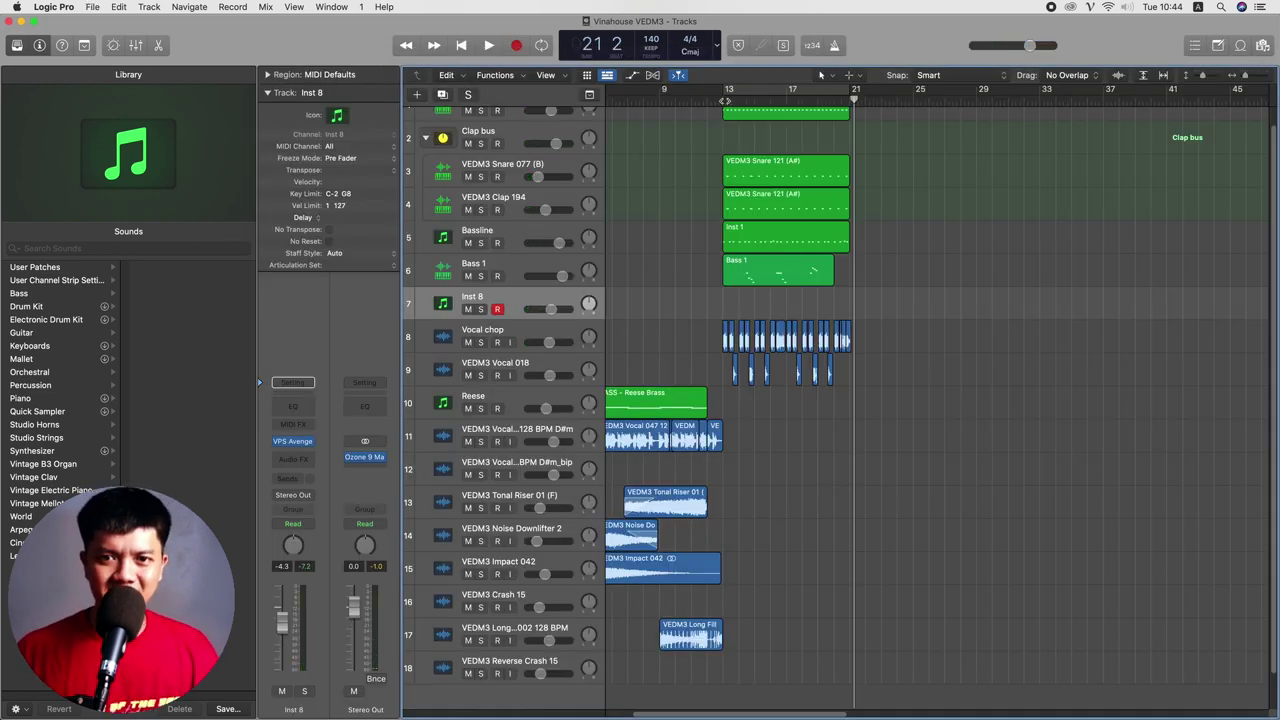
- Record a lead part on the Inst 8 track from bar 13, and move two notes in bar 16 to D#4 and G#3
click(725, 101)
key(r)
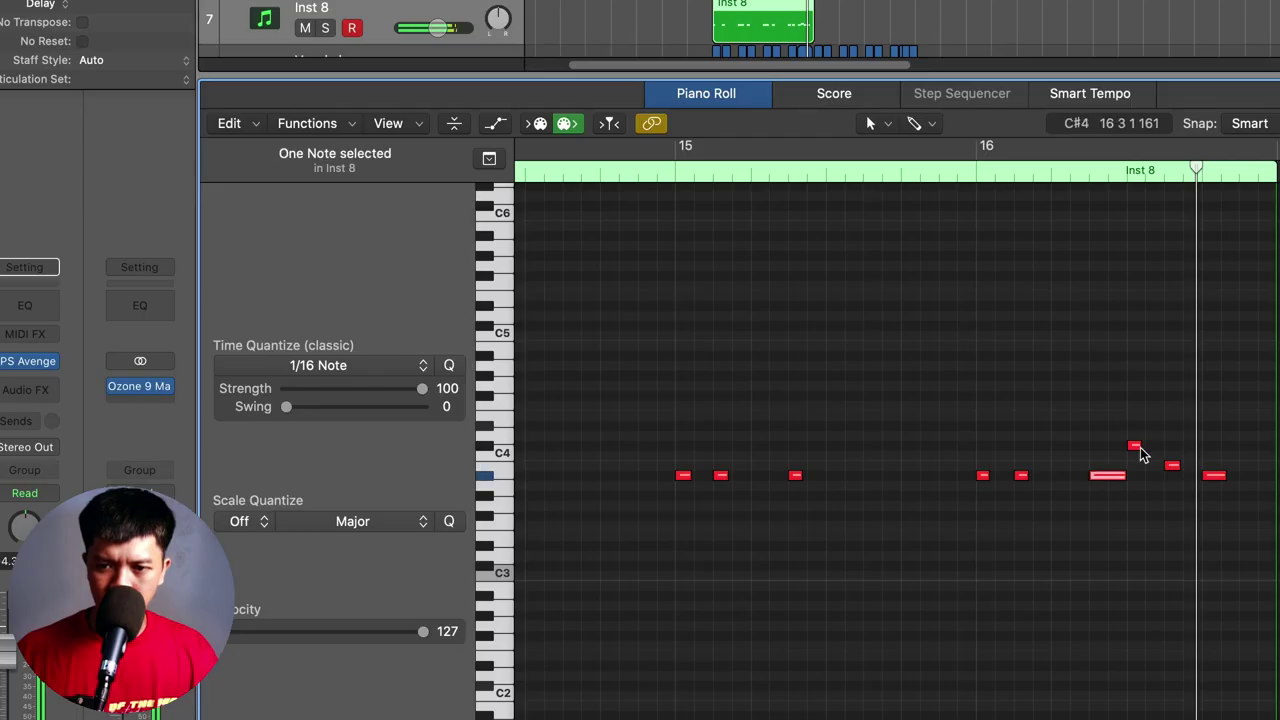
drag(1122, 483, 1134, 420)
drag(1143, 454, 1191, 503)
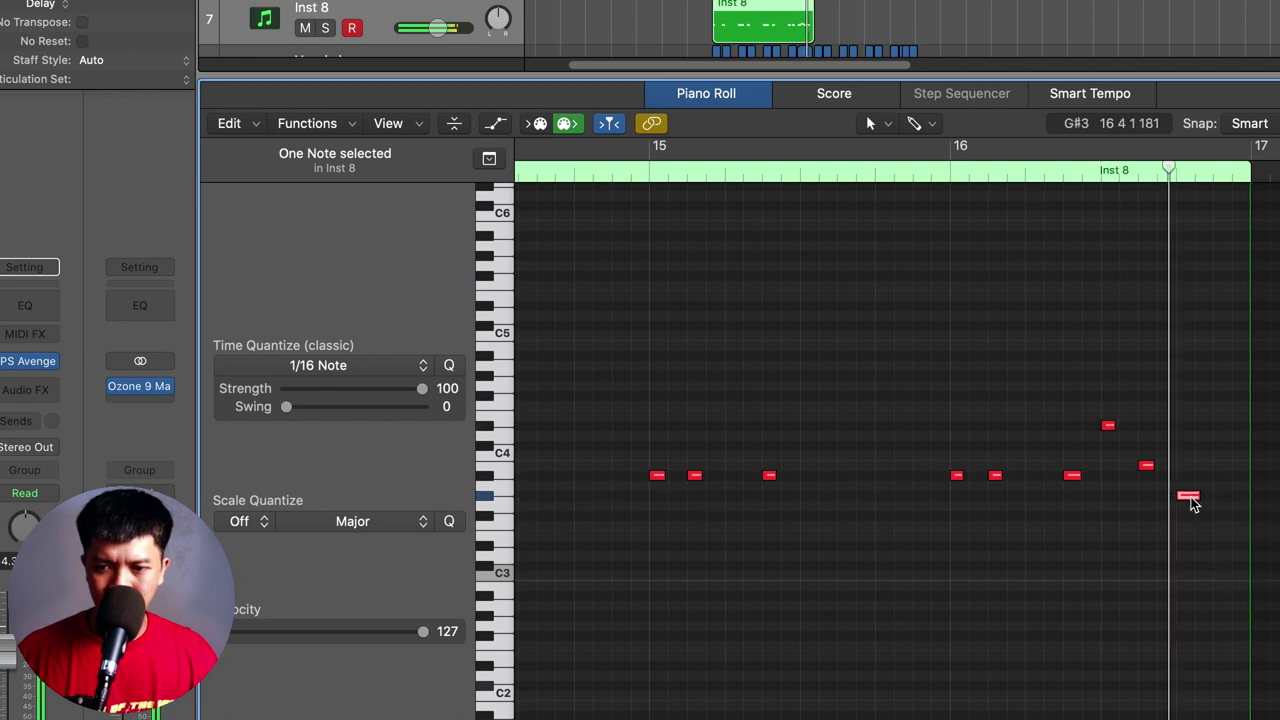
- Add A#3 notes on beat 3 of bars 13, 14 and 15 in the Inst 8 region, shortening the first one
click(759, 476)
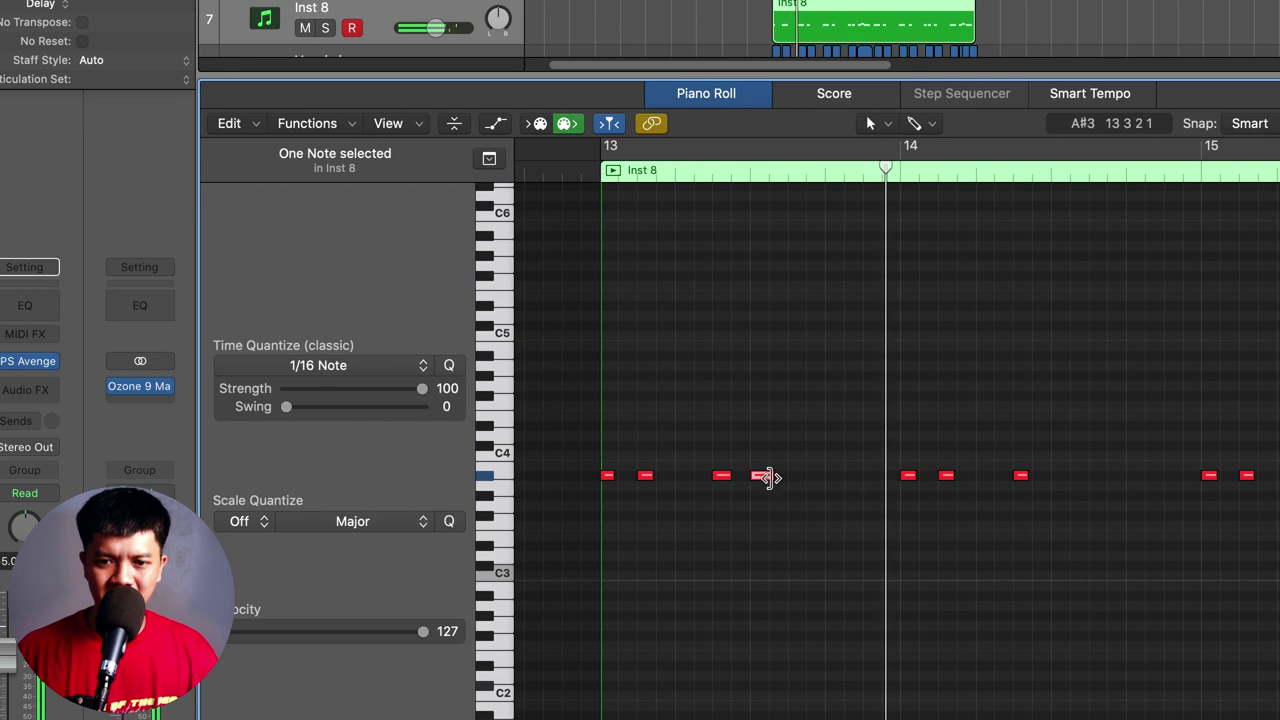
drag(766, 477, 760, 477)
super+click(1052, 478)
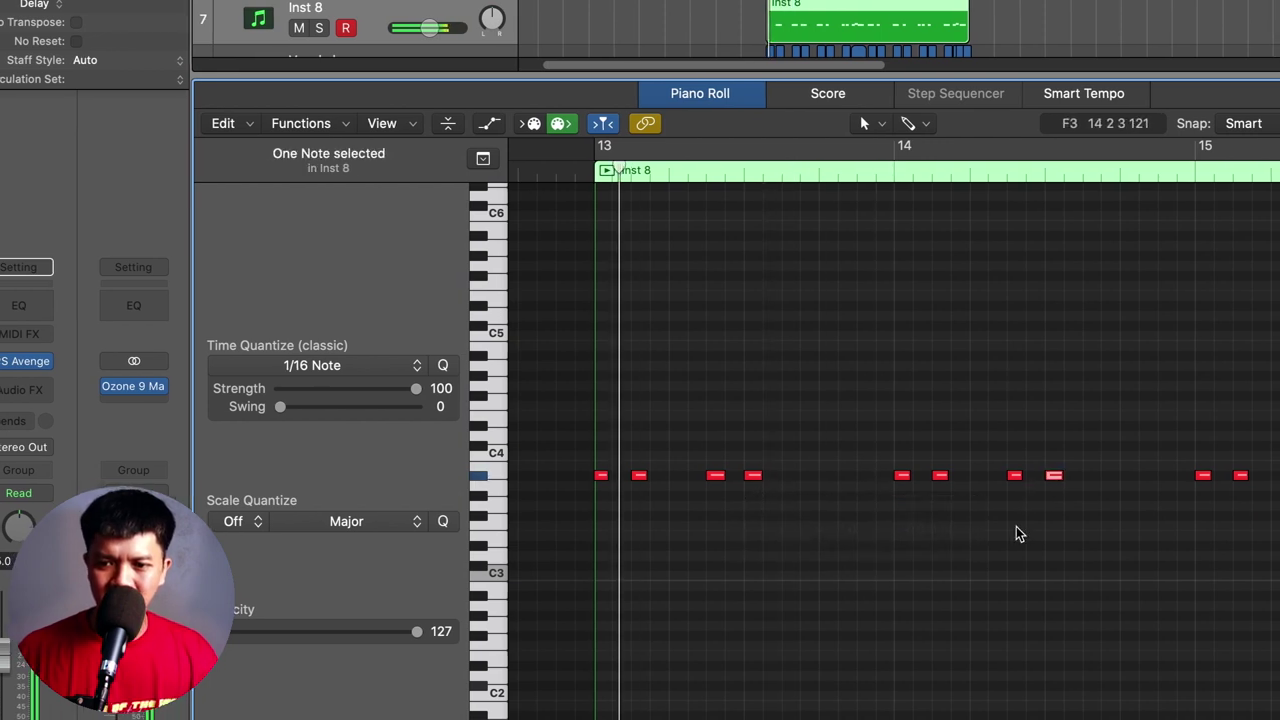
scroll(1022, 531, right, 3)
super+click(1243, 479)
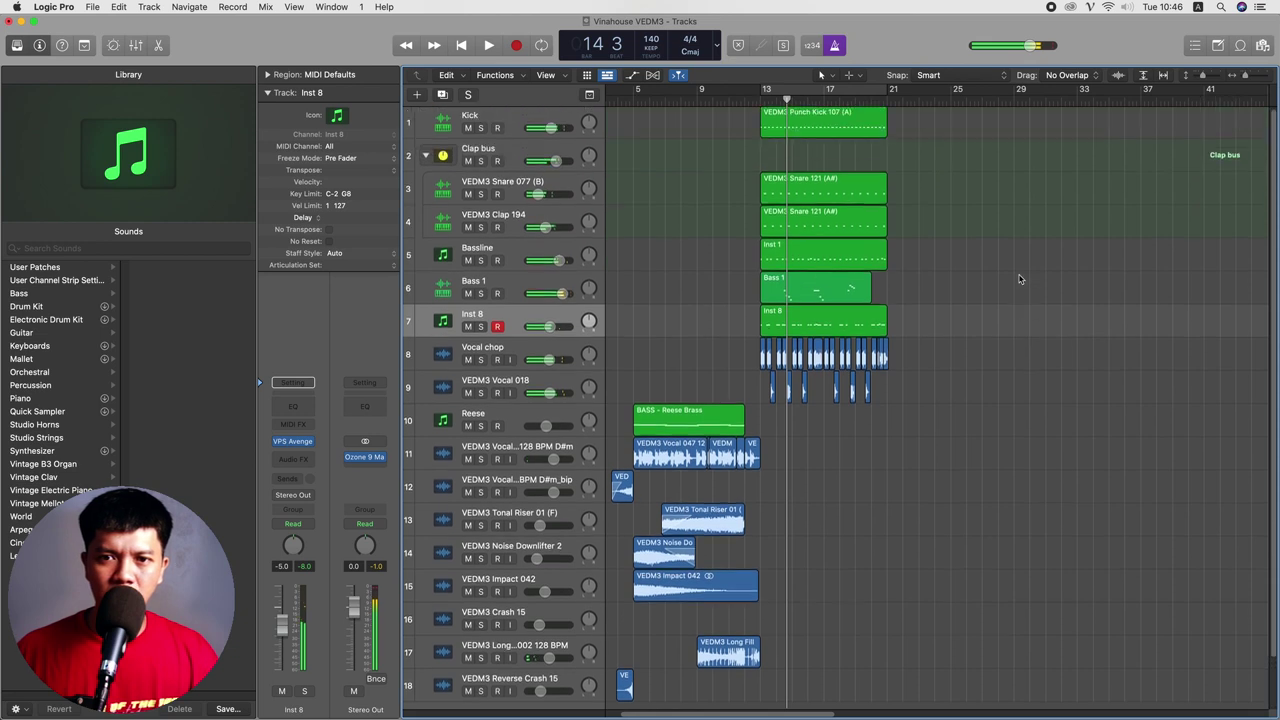
- Copy the drop's drum, bass, lead and vocal regions from bar 13 to bar 21
scroll(1020, 279, down, 3)
scroll(1024, 278, down, 2)
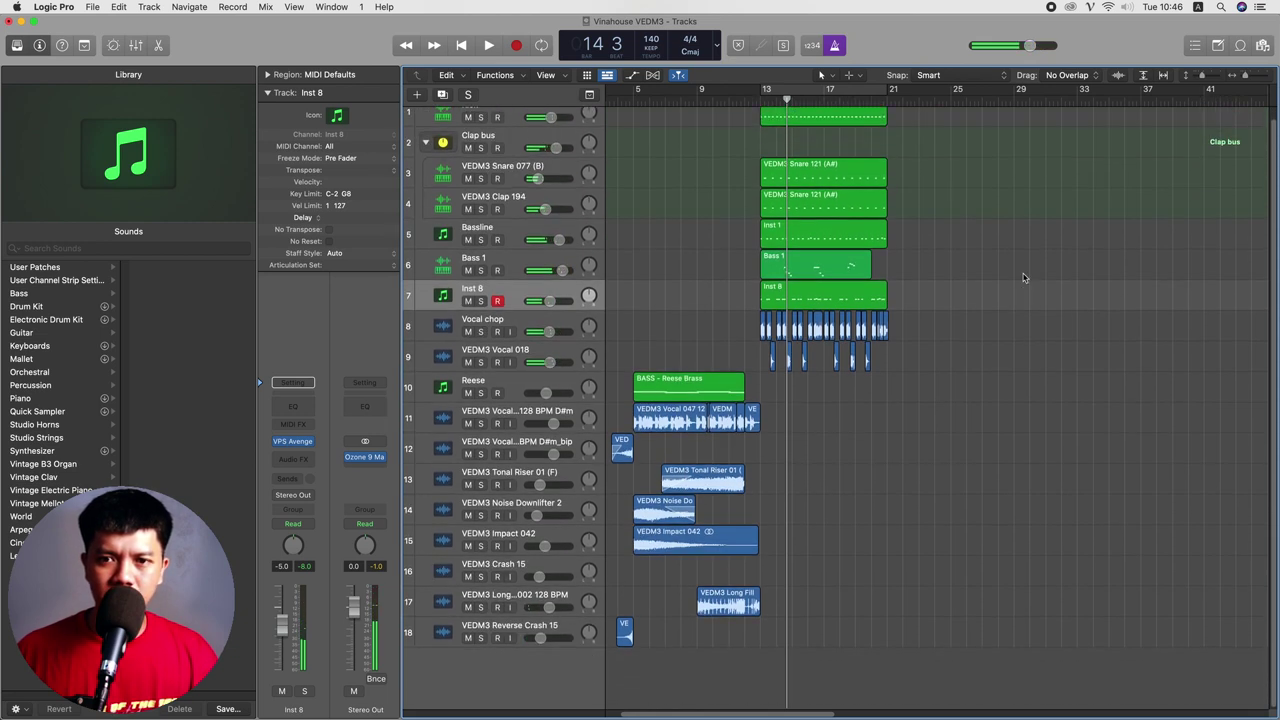
drag(899, 310, 772, 114)
- Transpose the notes of the copied Inst 8 region at bar 21 up one octave
double_click(929, 303)
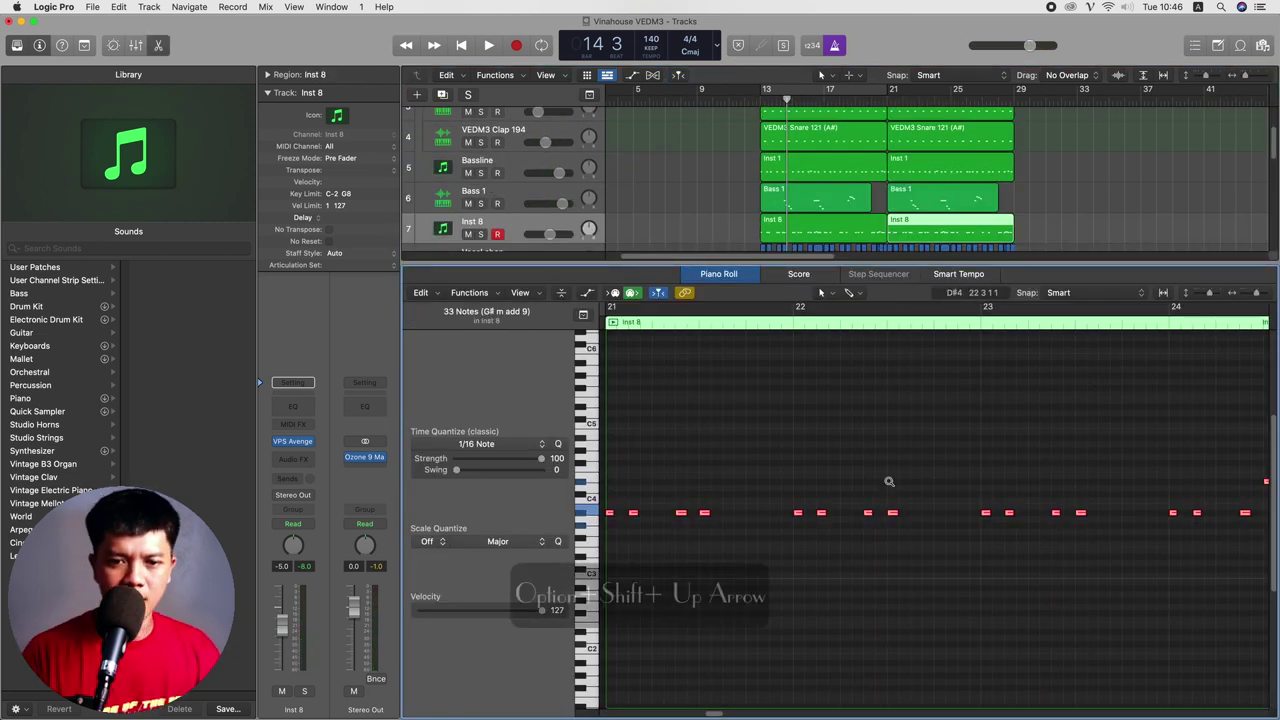
key(alt+shift+Up)
key(e)
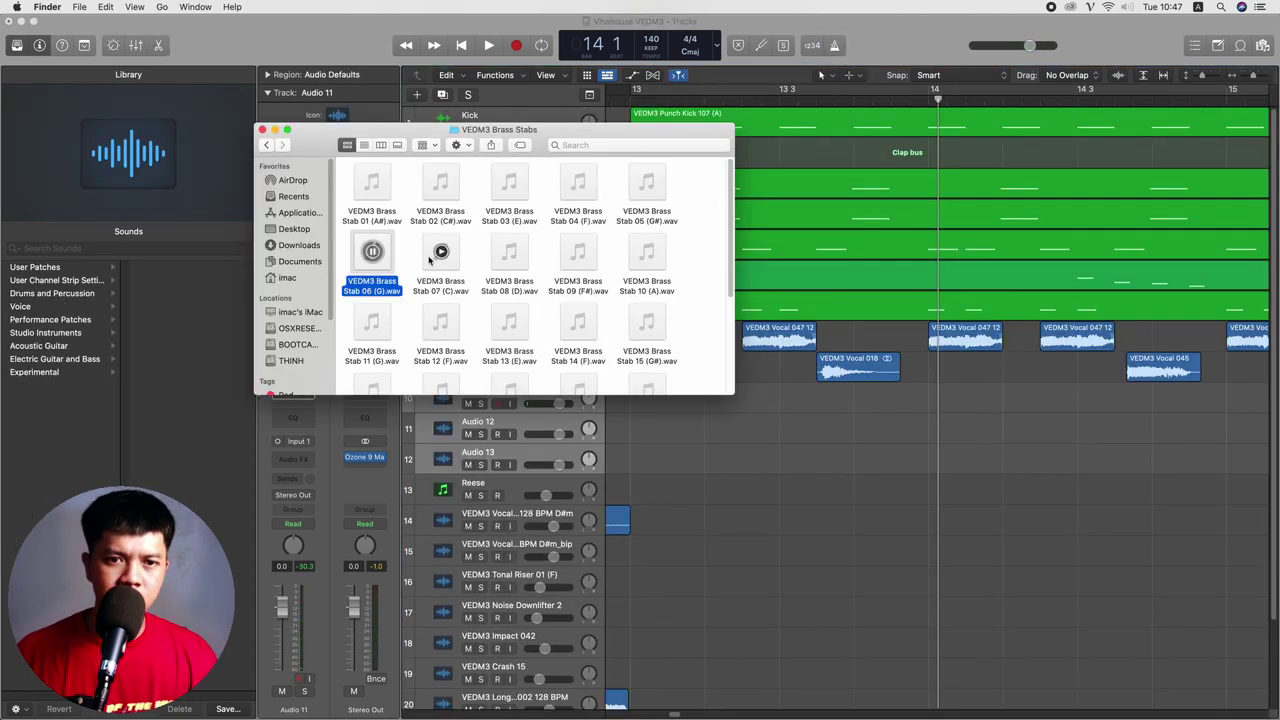
- Audition VEDM3 Brass Stab 07 (C) and 06 (G) in the VEDM3 Brass Stabs folder
click(441, 254)
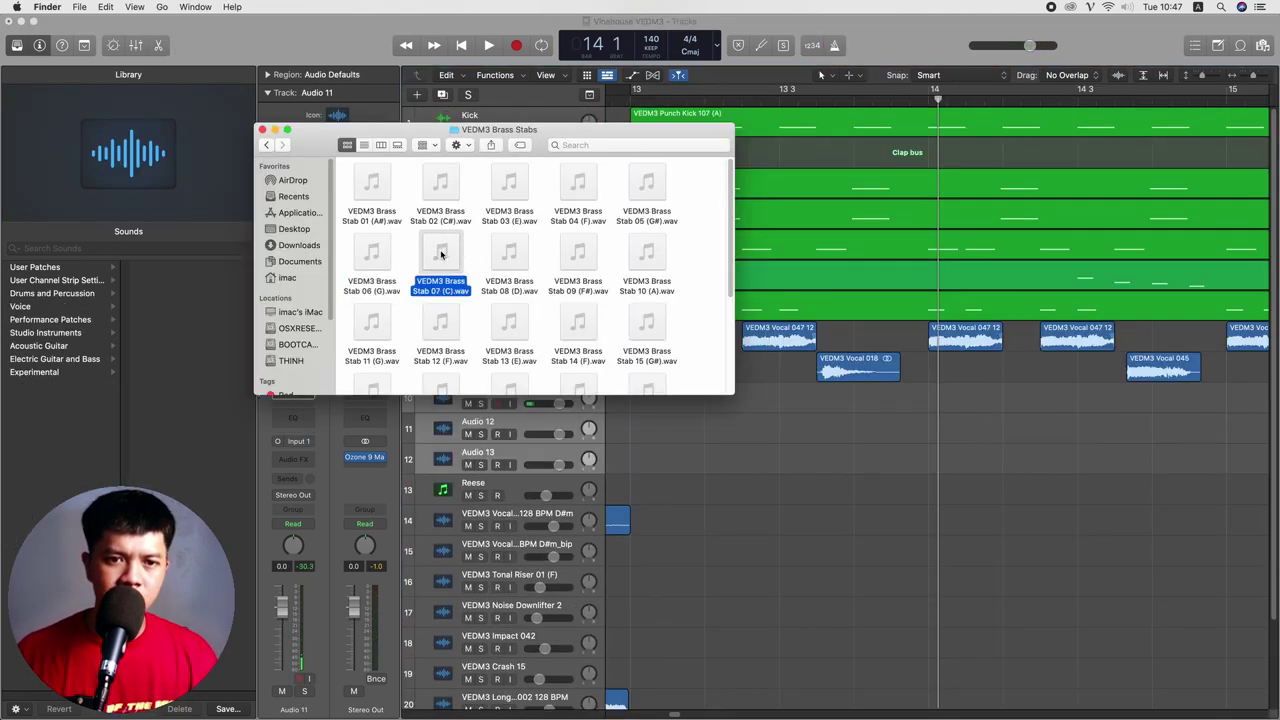
click(372, 253)
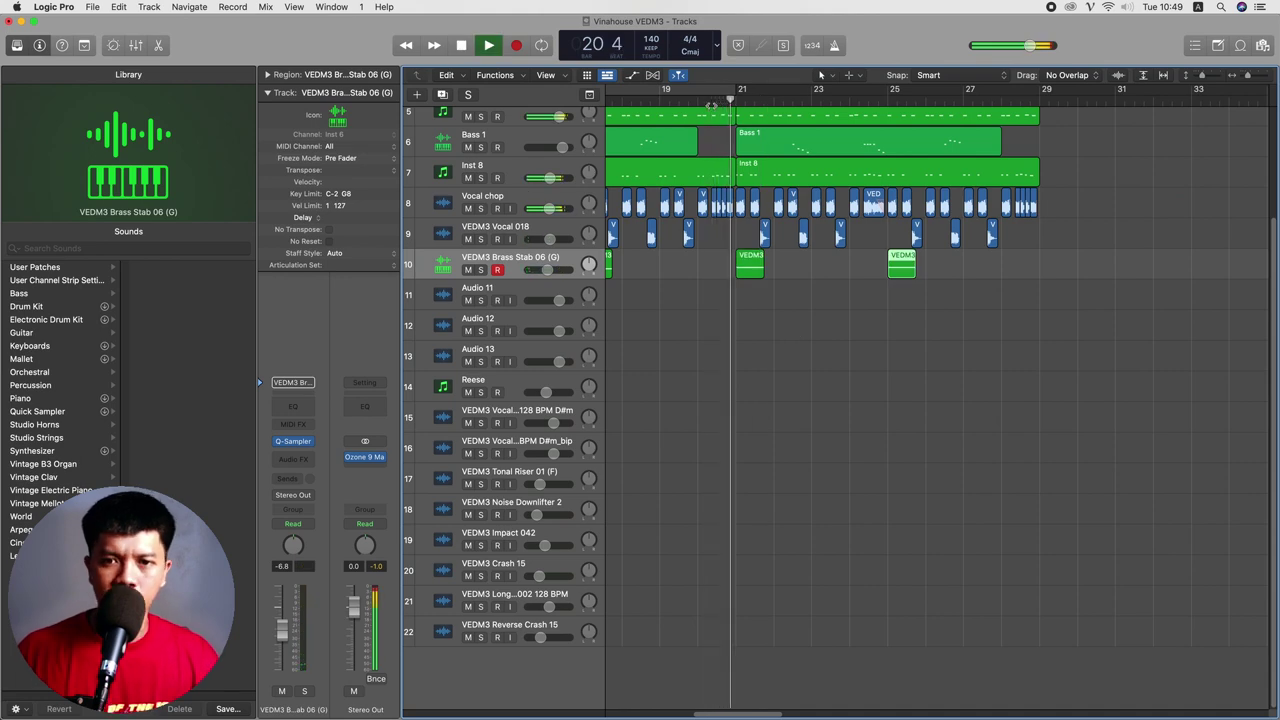
- Load VEDM3 Synth Pluck 008 (C) on a new instrument track and place two-bar regions every four bars from bar 13
scroll(715, 172, up, 2)
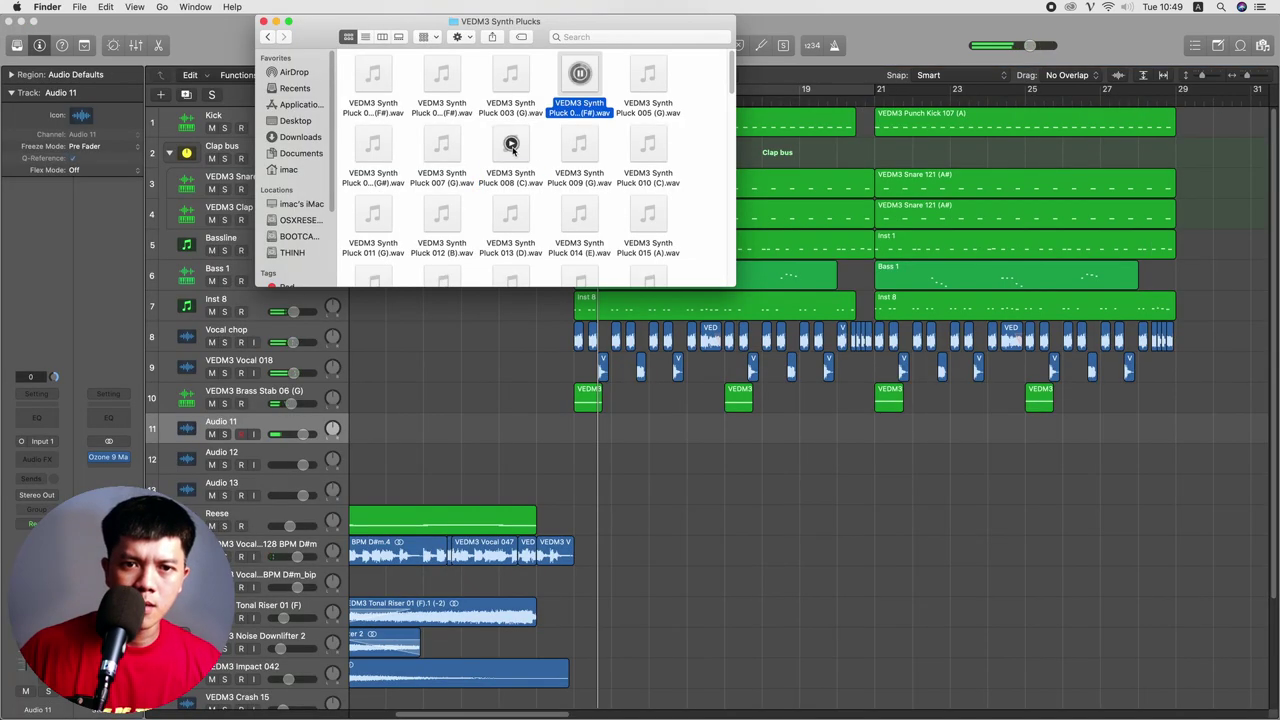
click(511, 145)
mouse_move(519, 183)
mouse_down()
mouse_move(255, 436)
mouse_move(331, 293)
mouse_move(529, 188)
mouse_up()
click(238, 84)
key(alt+super+n)
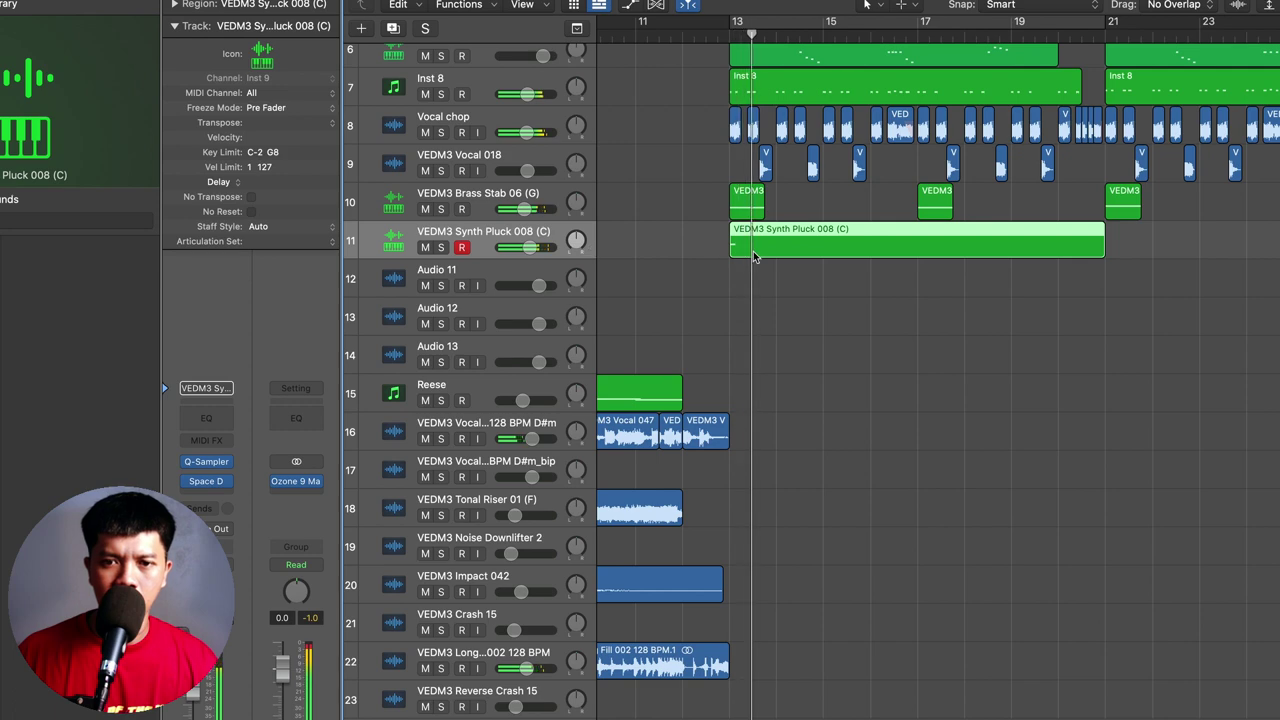
click(762, 280)
click(835, 240)
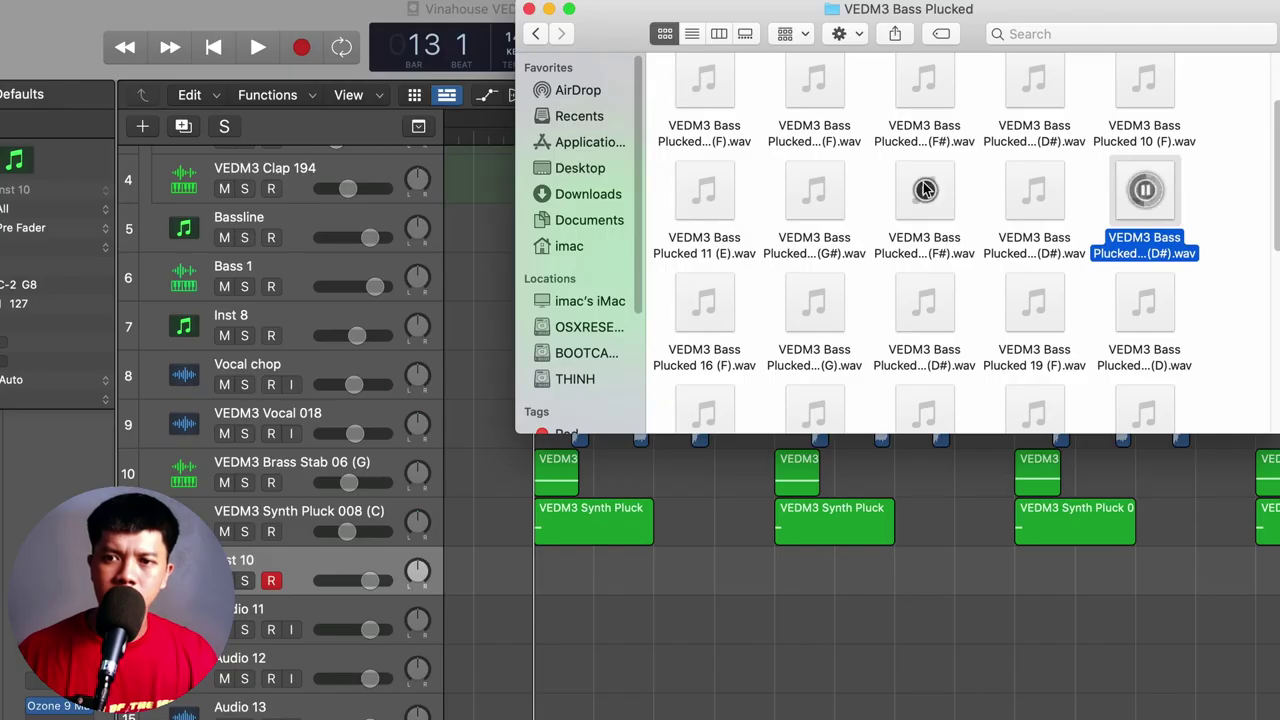
- Audition VEDM3 Bass Plucked 13 (F#) and 14 (D#) in the VEDM3 Bass Plucked folder, returning to 13 (F#)
click(924, 190)
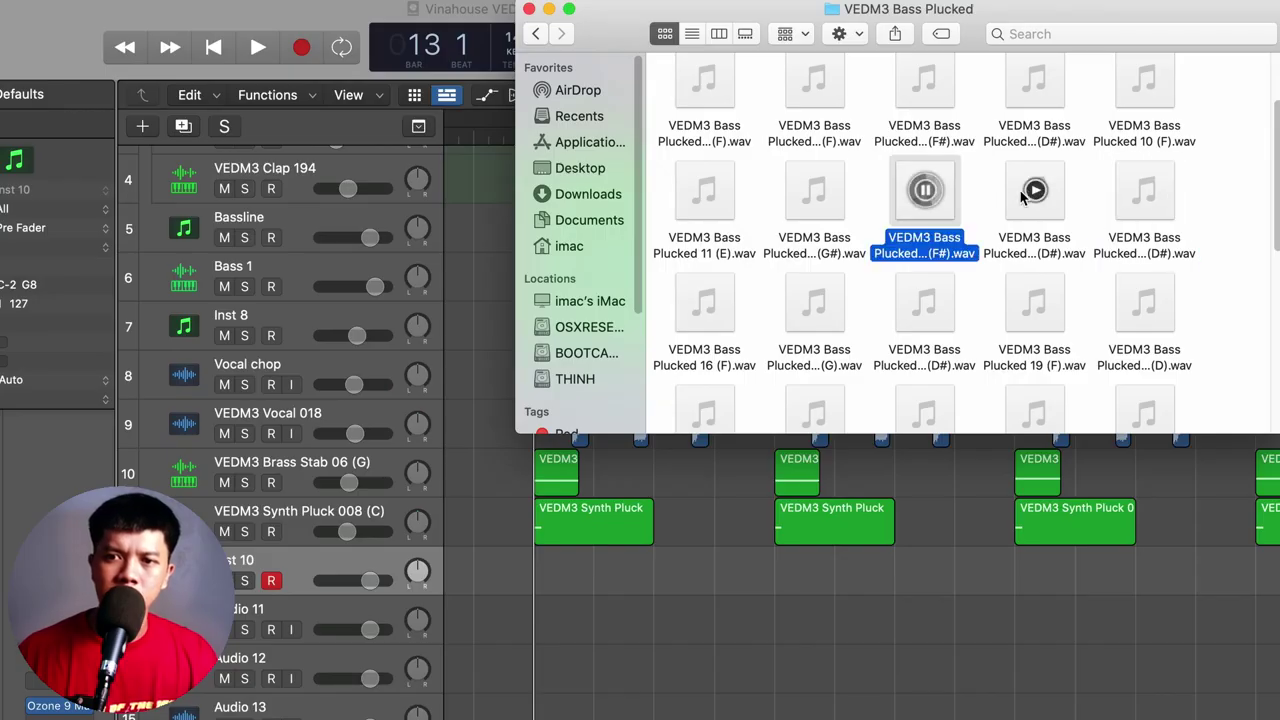
click(1035, 193)
click(925, 196)
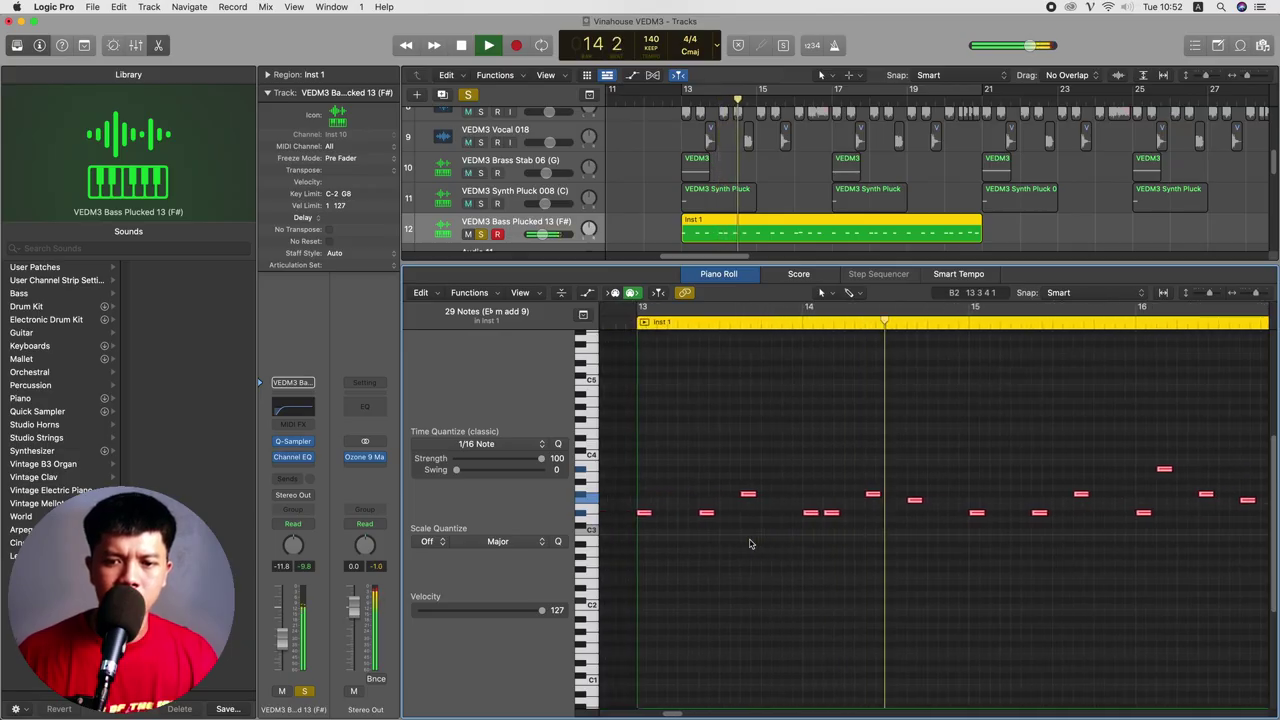
- Delete the bar 13 notes from the Inst 1 region on the VEDM3 Bass Plucked 13 (F#) track and play it
drag(806, 542, 668, 431)
key(Delete)
key(space)
key(p)
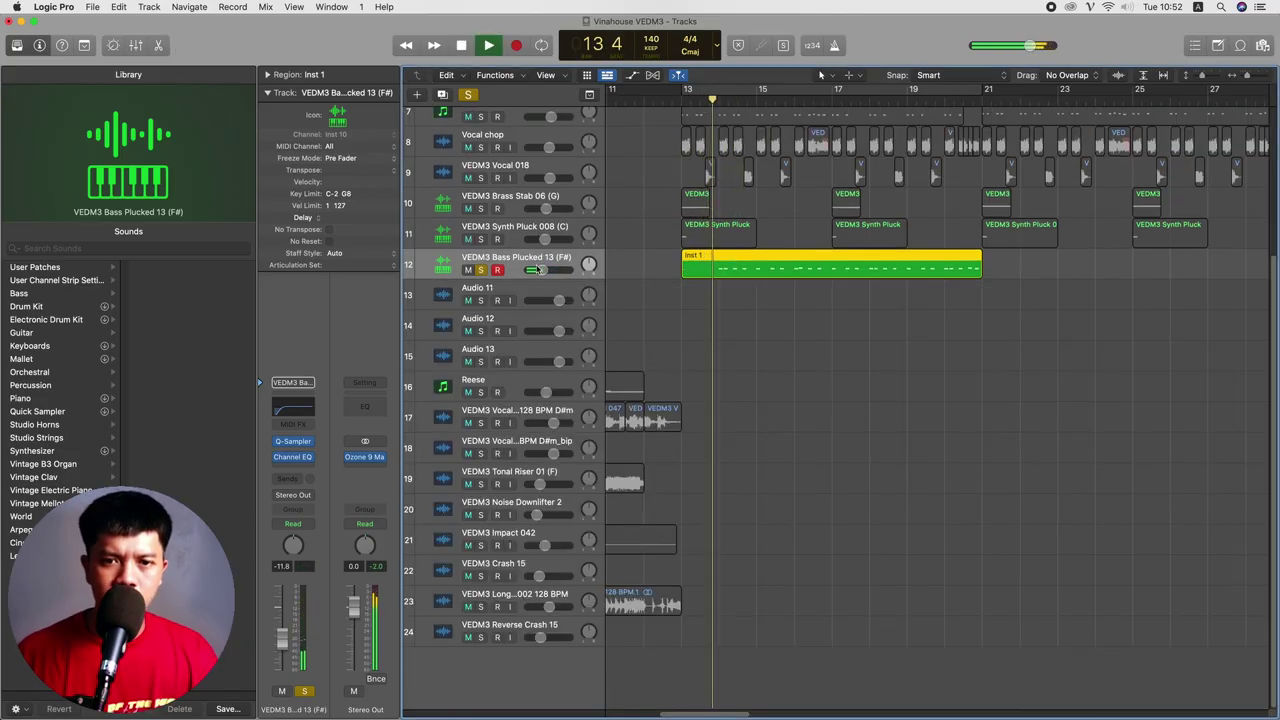
- Raise the VEDM3 Bass Plucked 13 (F#) track's volume to -10.0 dB and open its Channel EQ
drag(540, 272, 544, 272)
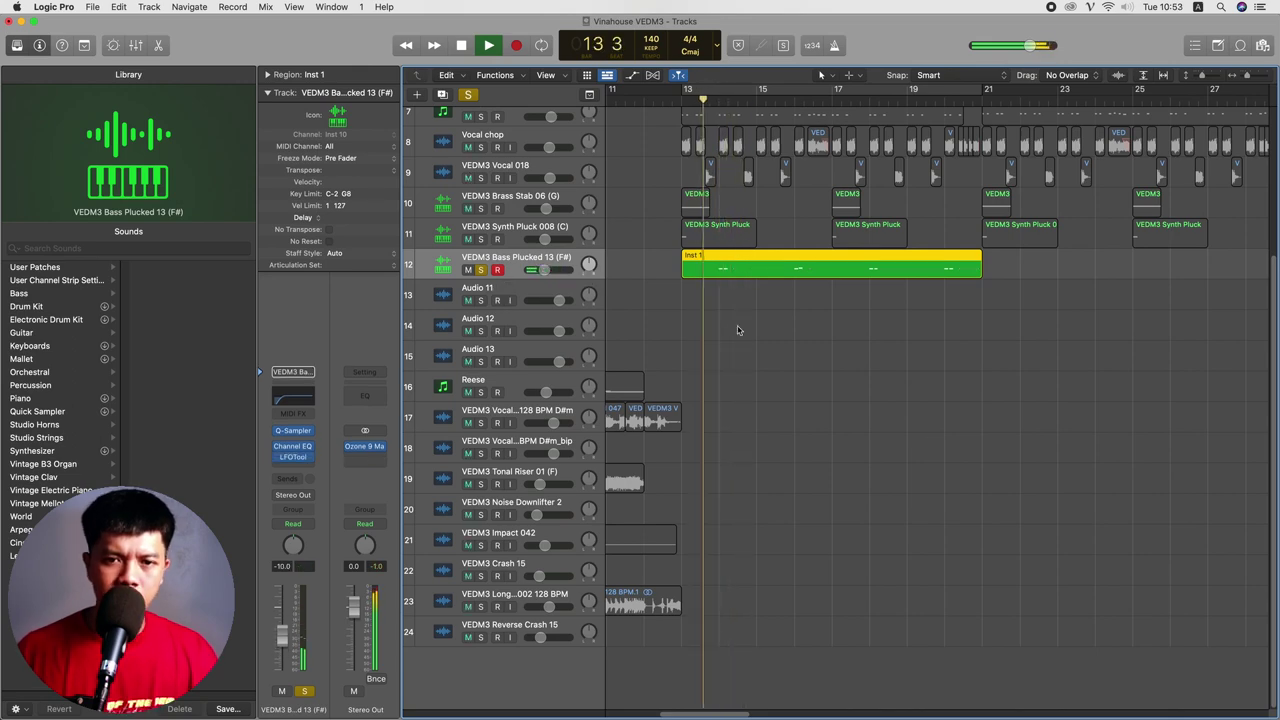
click(293, 446)
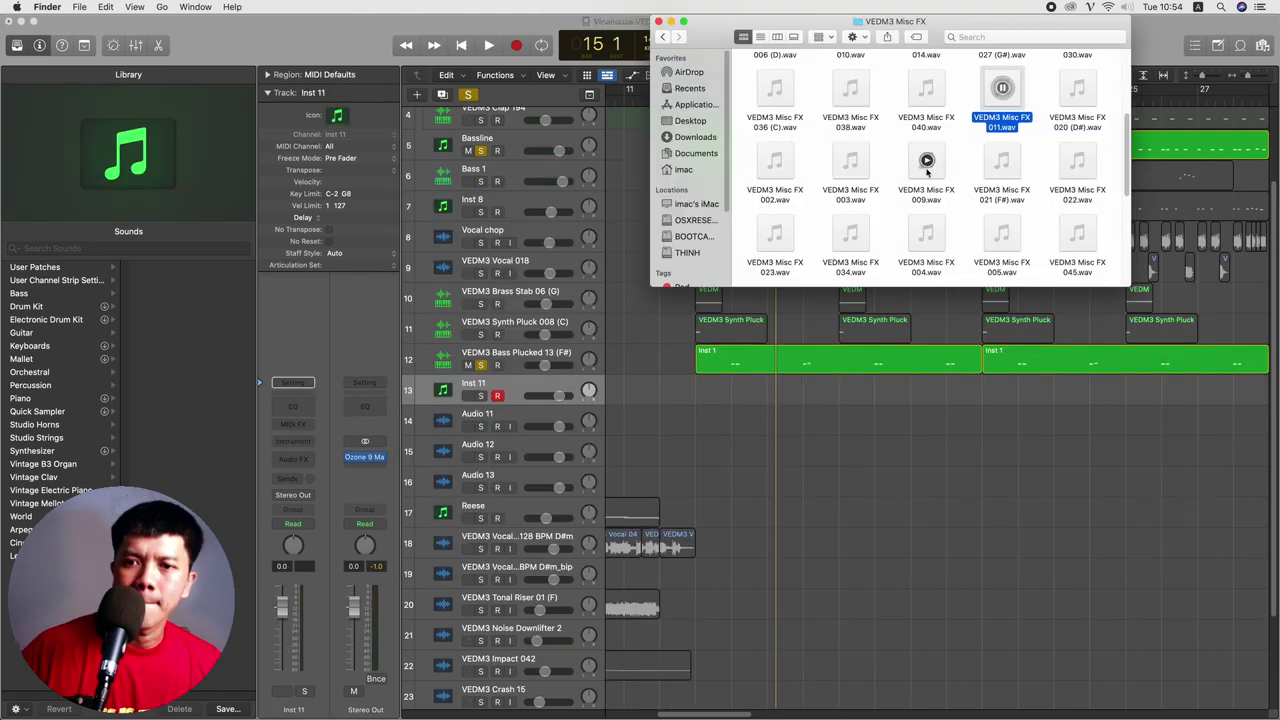
- Audition VEDM3 Misc FX 009 and 021 (F#) in the VEDM3 Misc FX folder
click(926, 165)
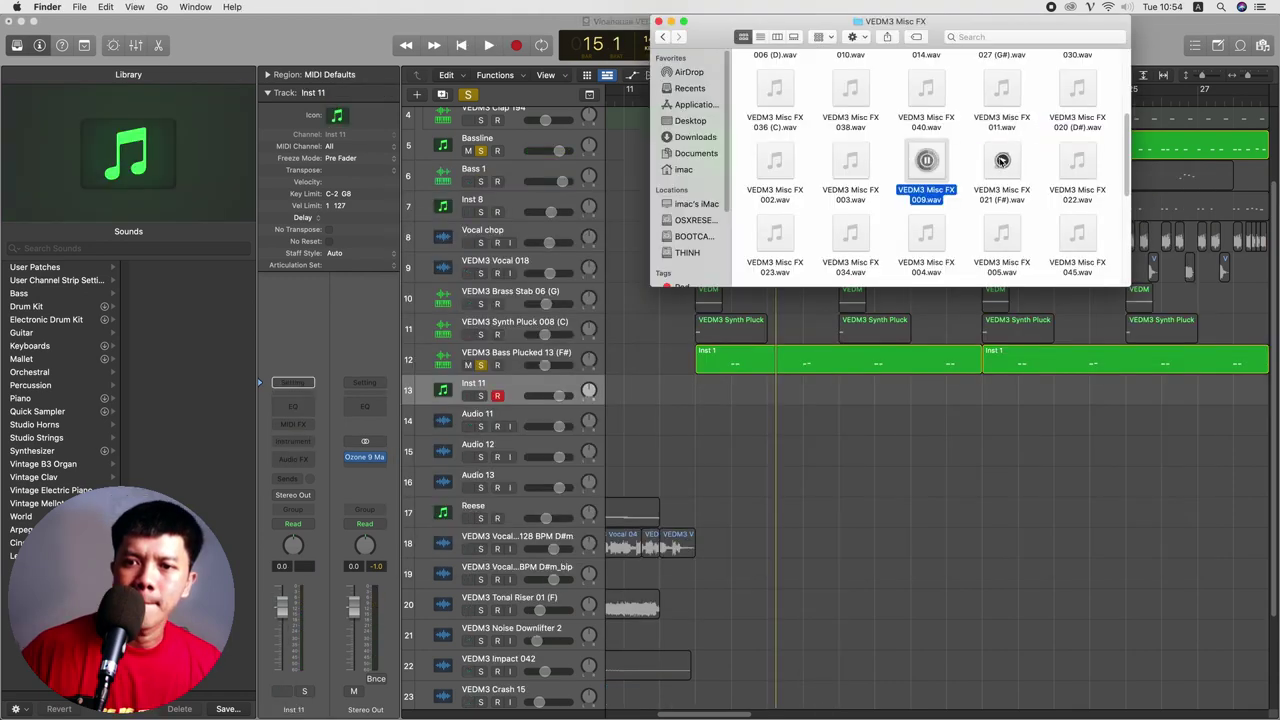
click(1002, 162)
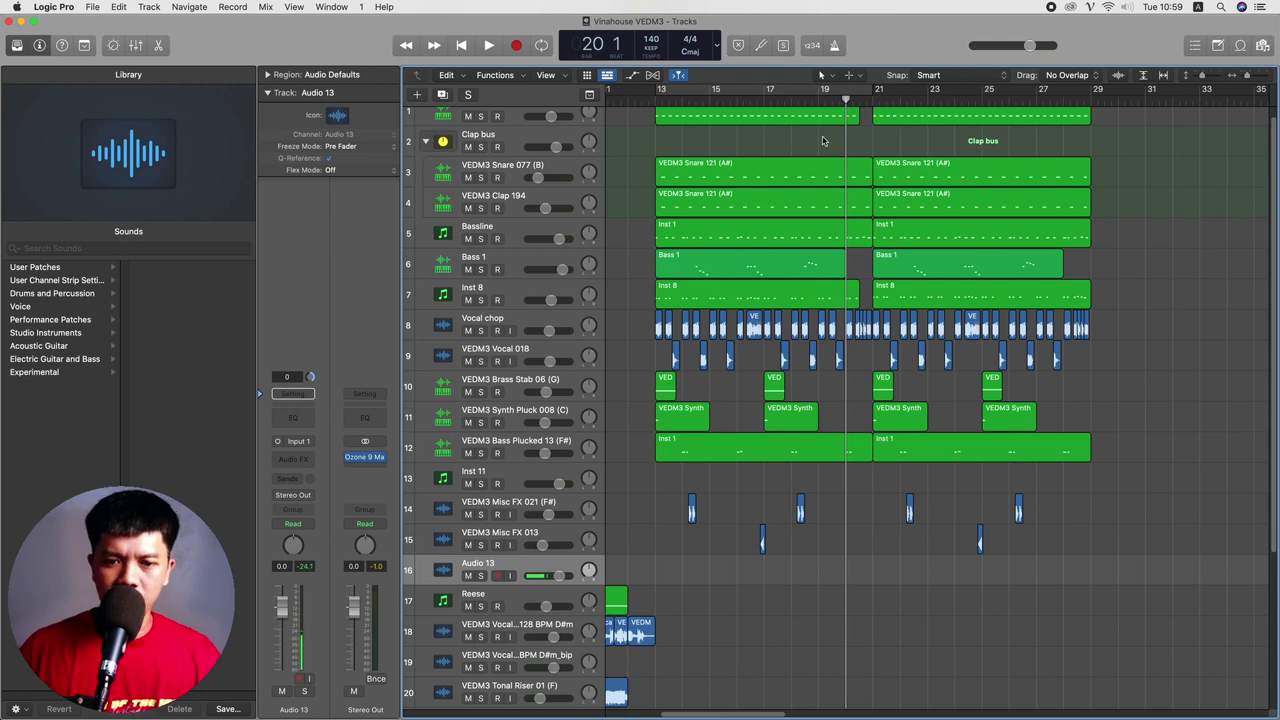
- Switch to Finder and open the VEDM3 Short Fills folder inside VEDM3 Fills 128 BPM
key(super+Tab)
click(669, 37)
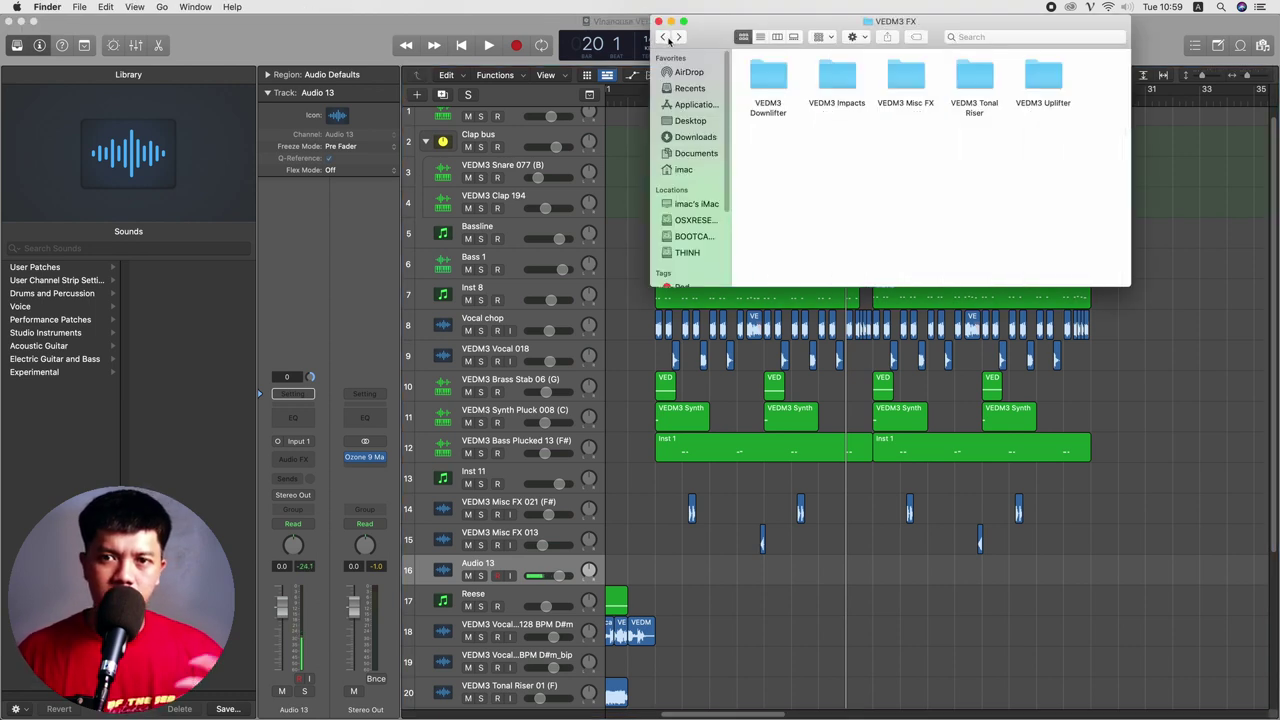
click(667, 38)
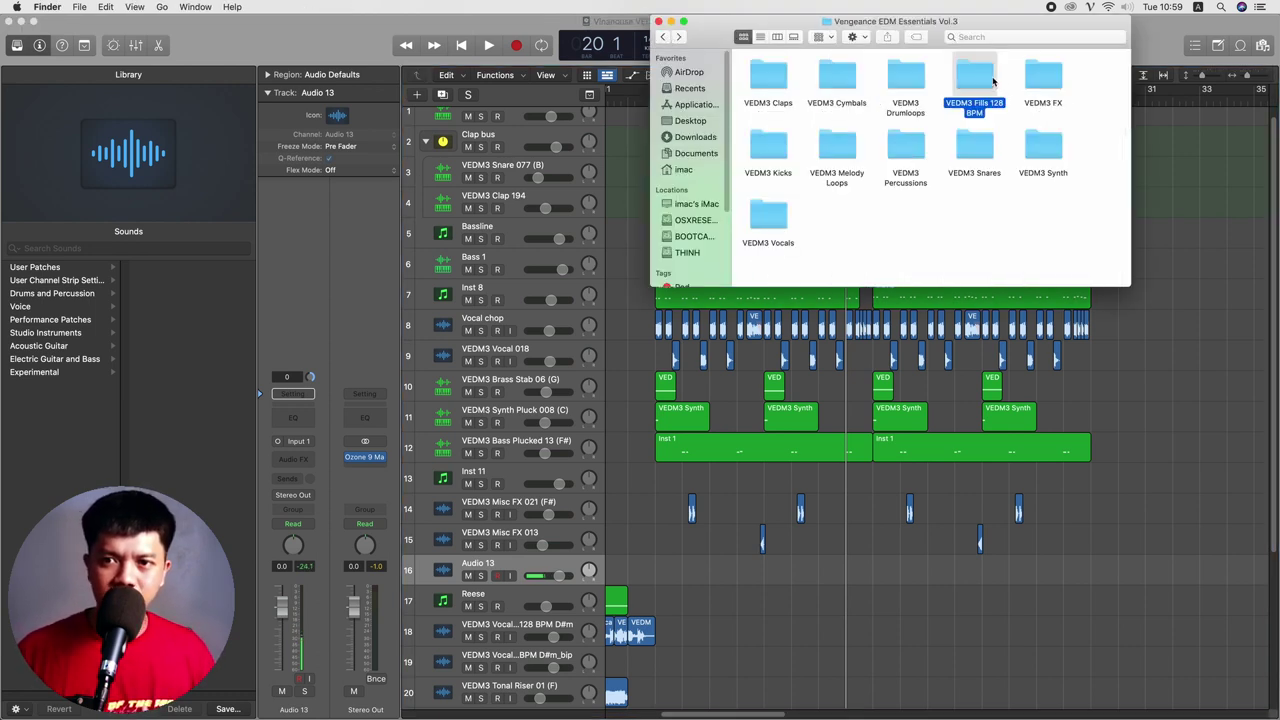
double_click(993, 82)
double_click(840, 77)
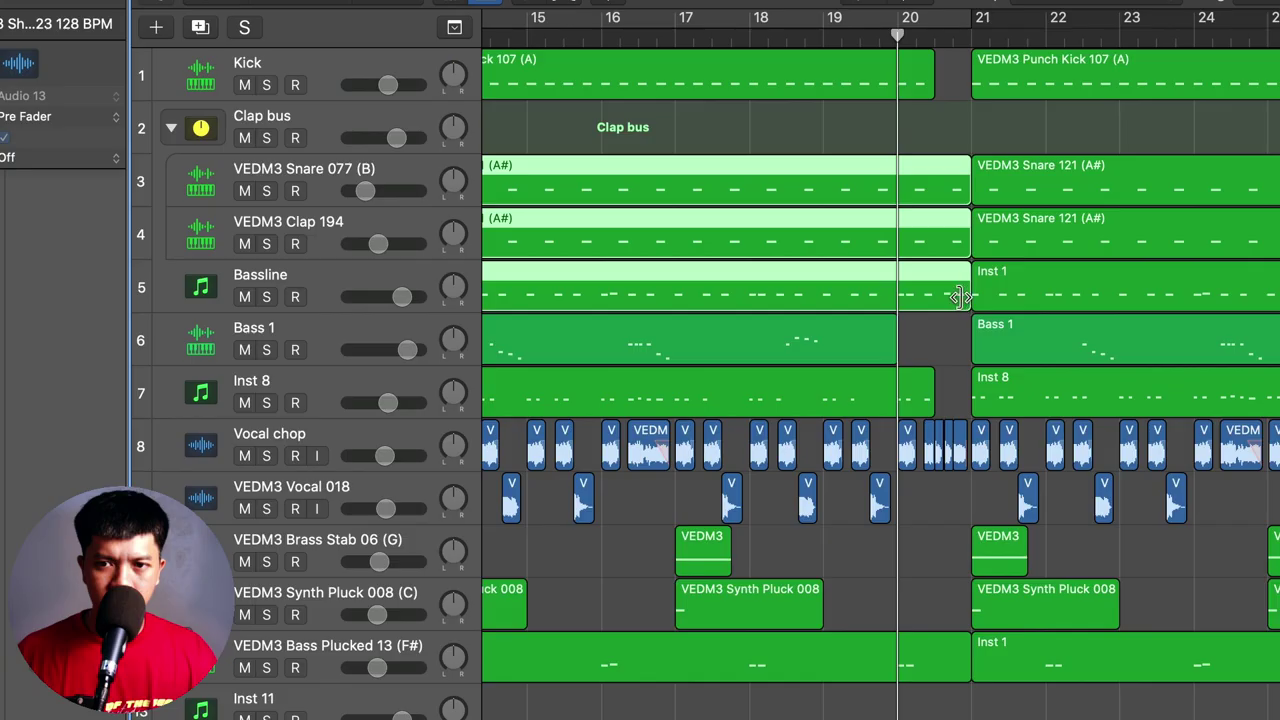
- Trim the first snare, clap and bassline regions to end at beat 3 of bar 20, and play from bar 19
drag(891, 237, 869, 239)
click(845, 39)
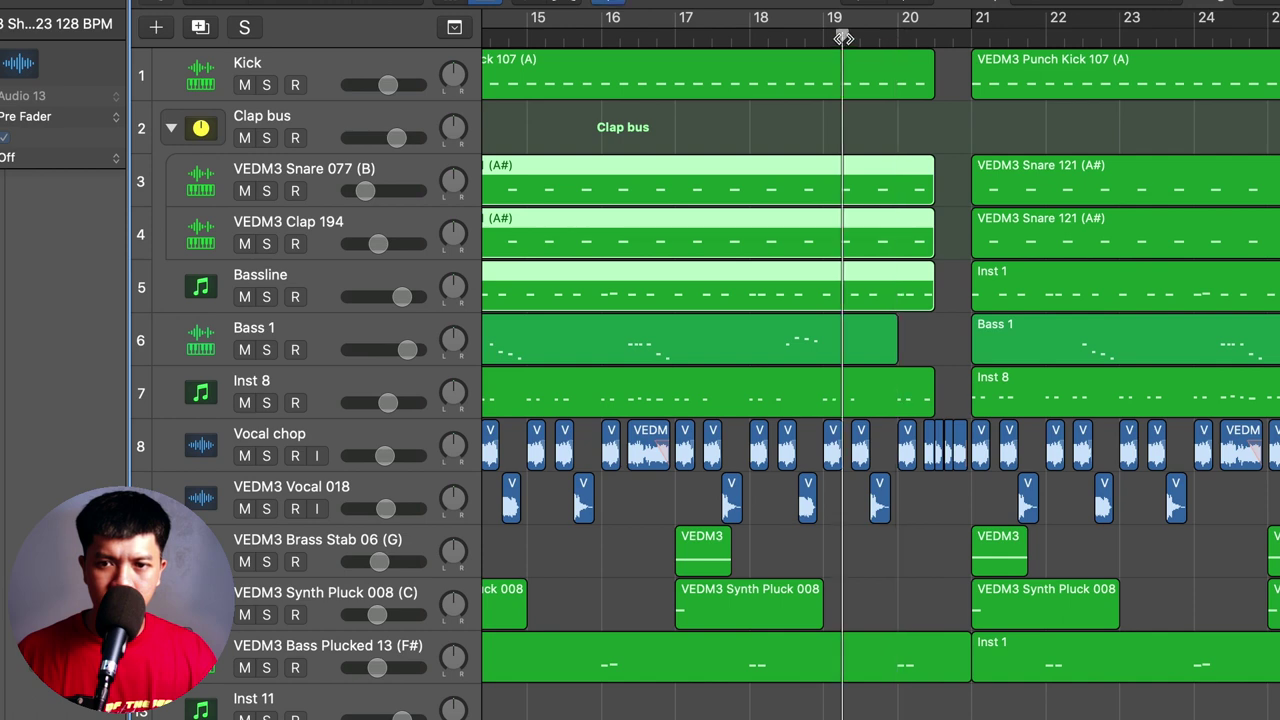
key(space)
- Trim the first VEDM3 Bass Plucked 13 (F#) region to end at bar 20, and the kick, snare, clap and bassline regions to match
click(966, 694)
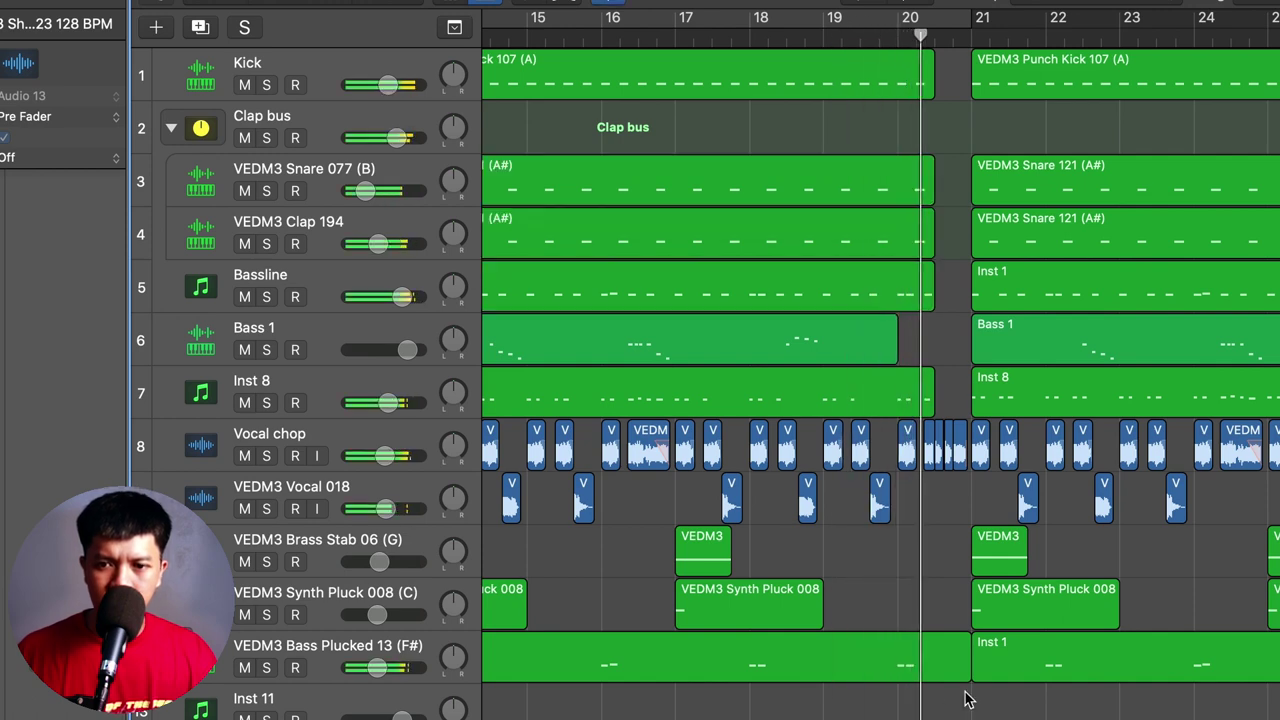
drag(962, 672, 887, 673)
drag(940, 320, 886, 93)
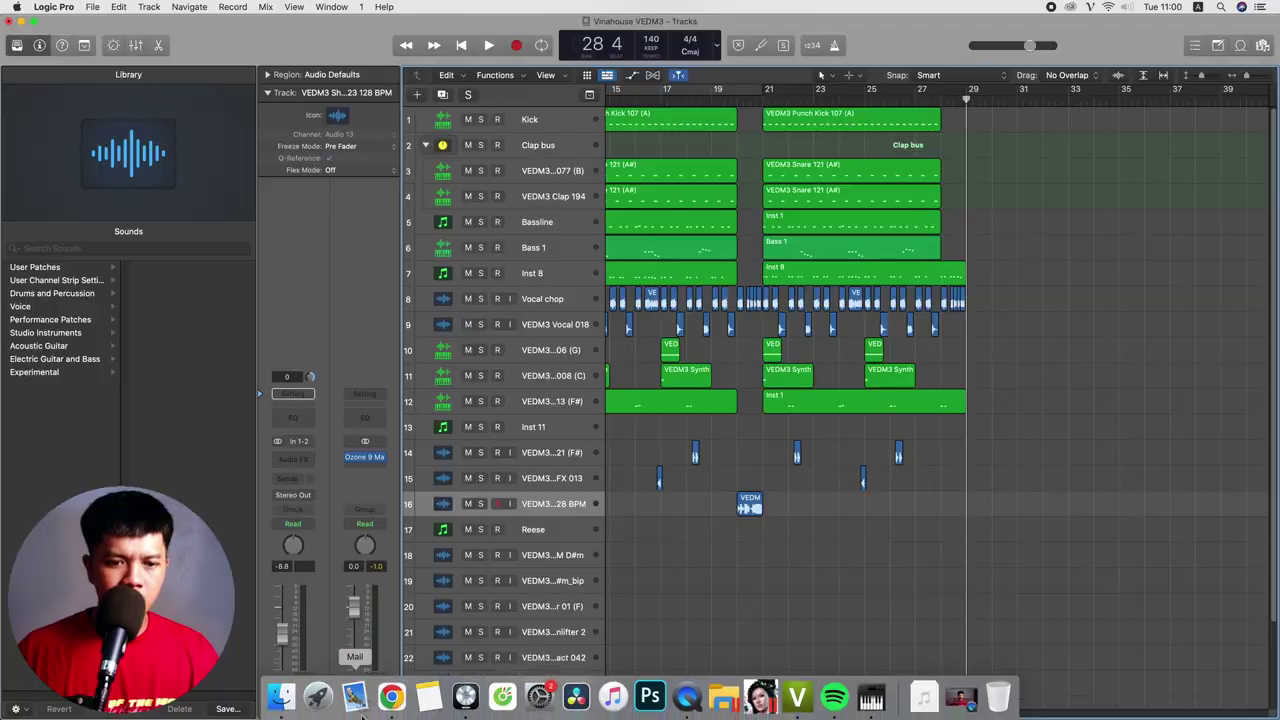
- Switch to Finder, browse to the VEDM3 FX impact samples, and audition VEDM3 Impact 023, 025, 007 and 026
click(277, 708)
click(664, 37)
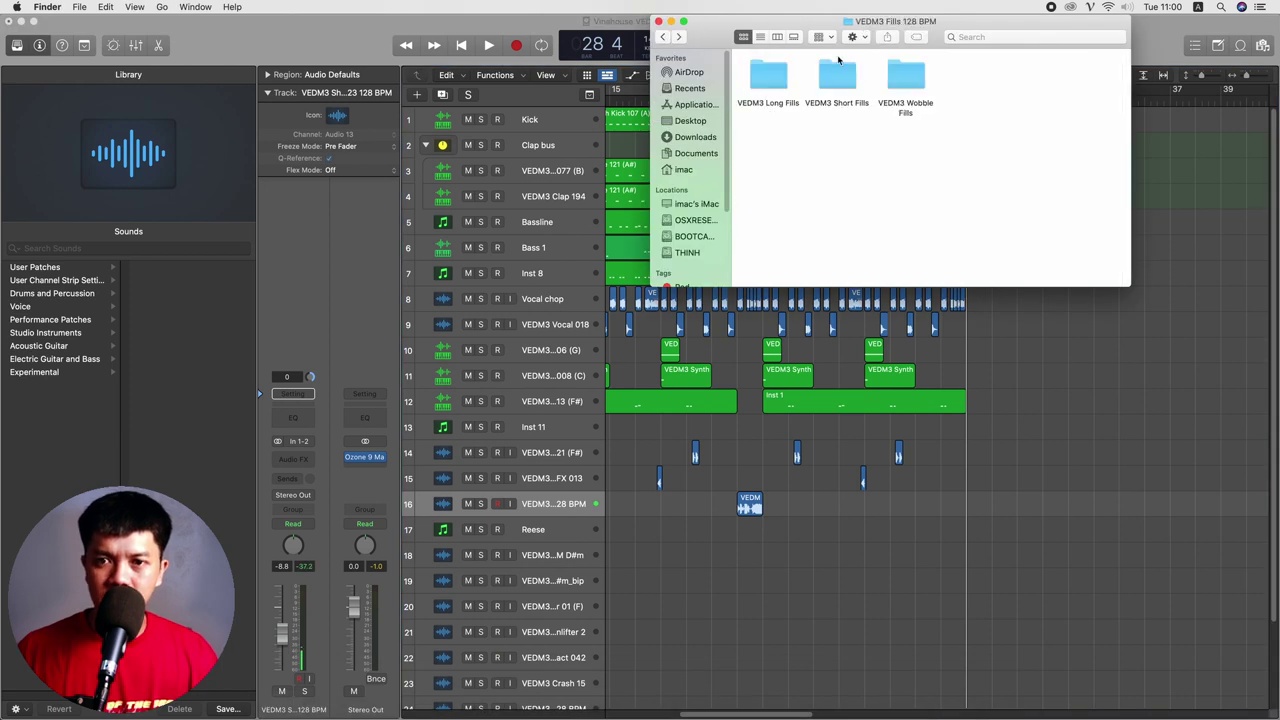
click(666, 37)
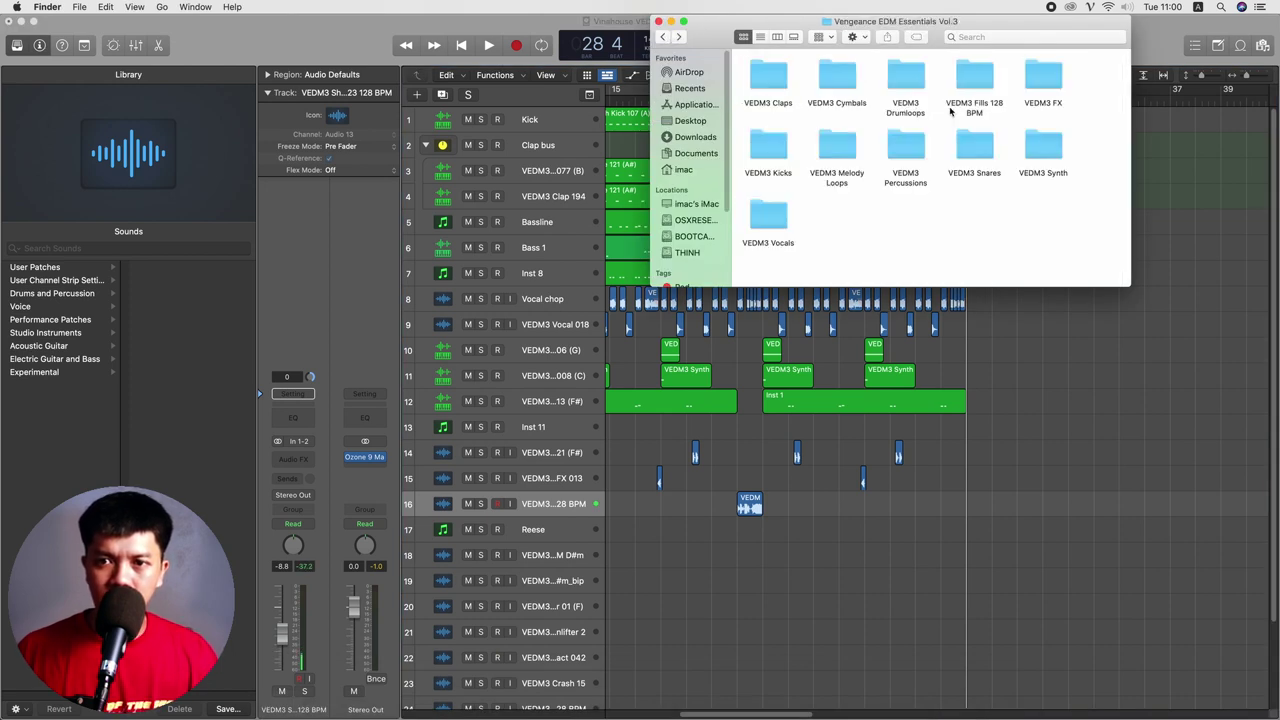
click(1038, 85)
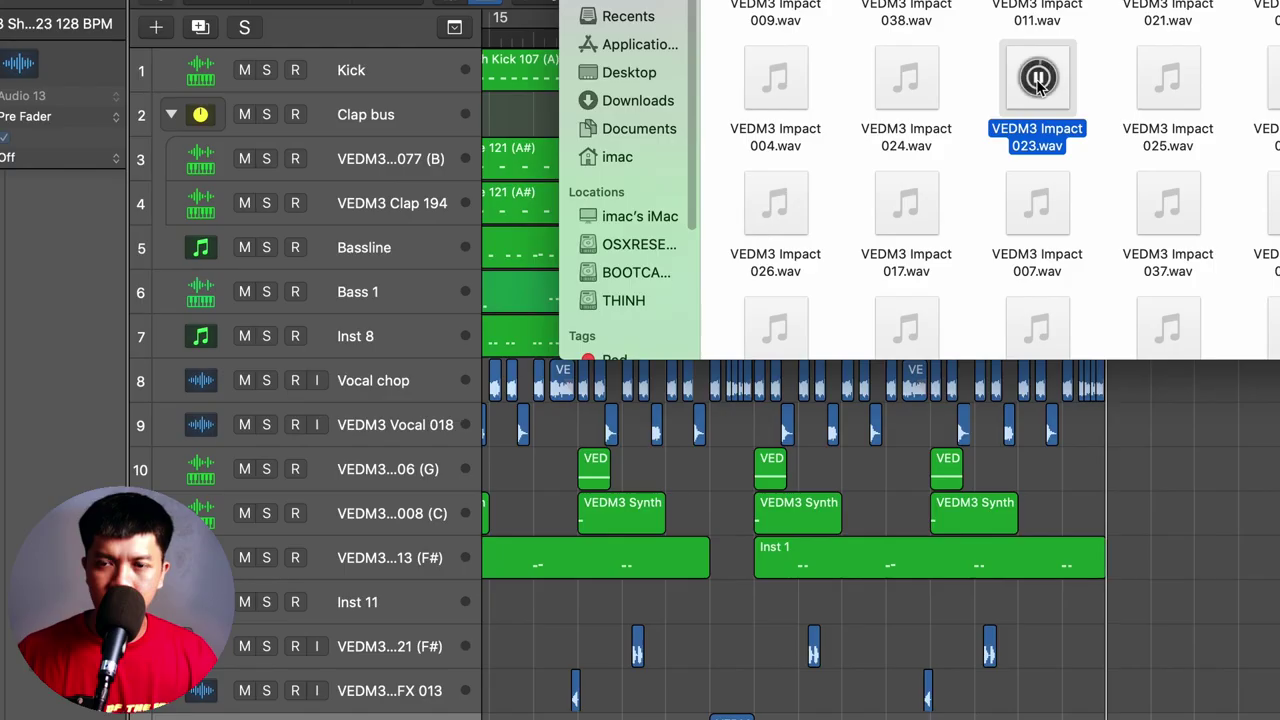
click(1170, 78)
click(1252, 207)
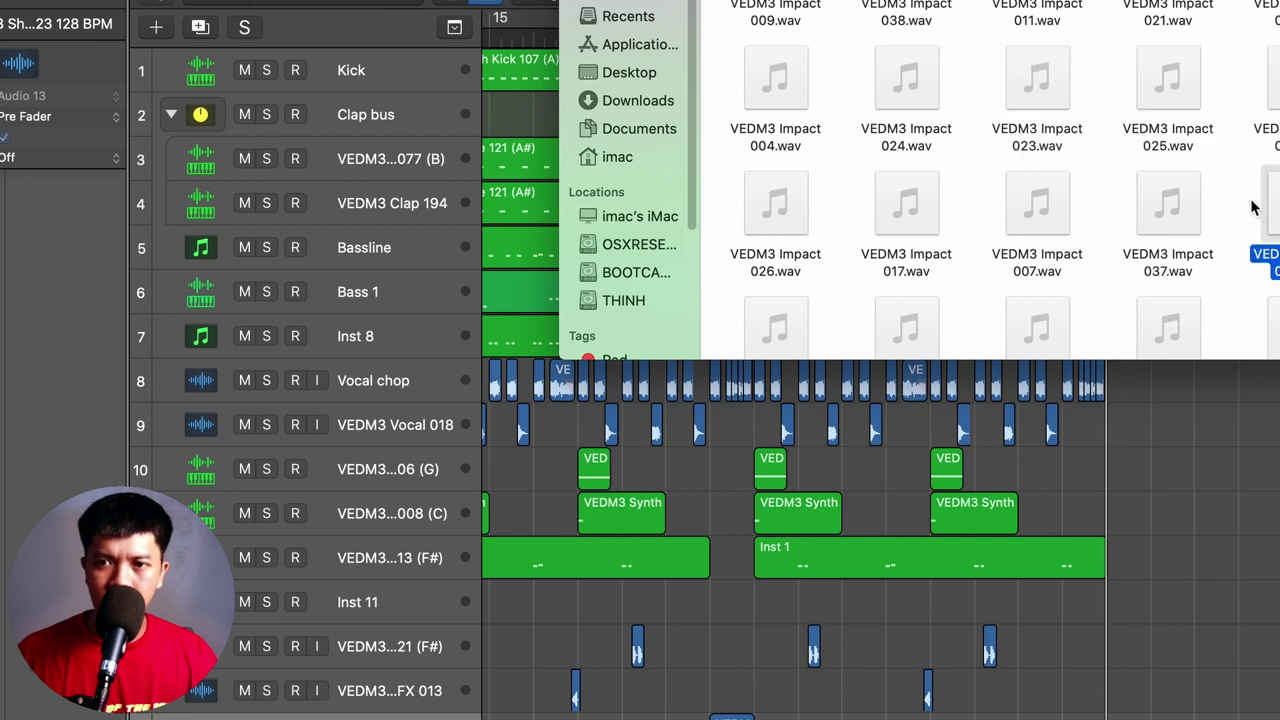
click(1040, 204)
click(777, 204)
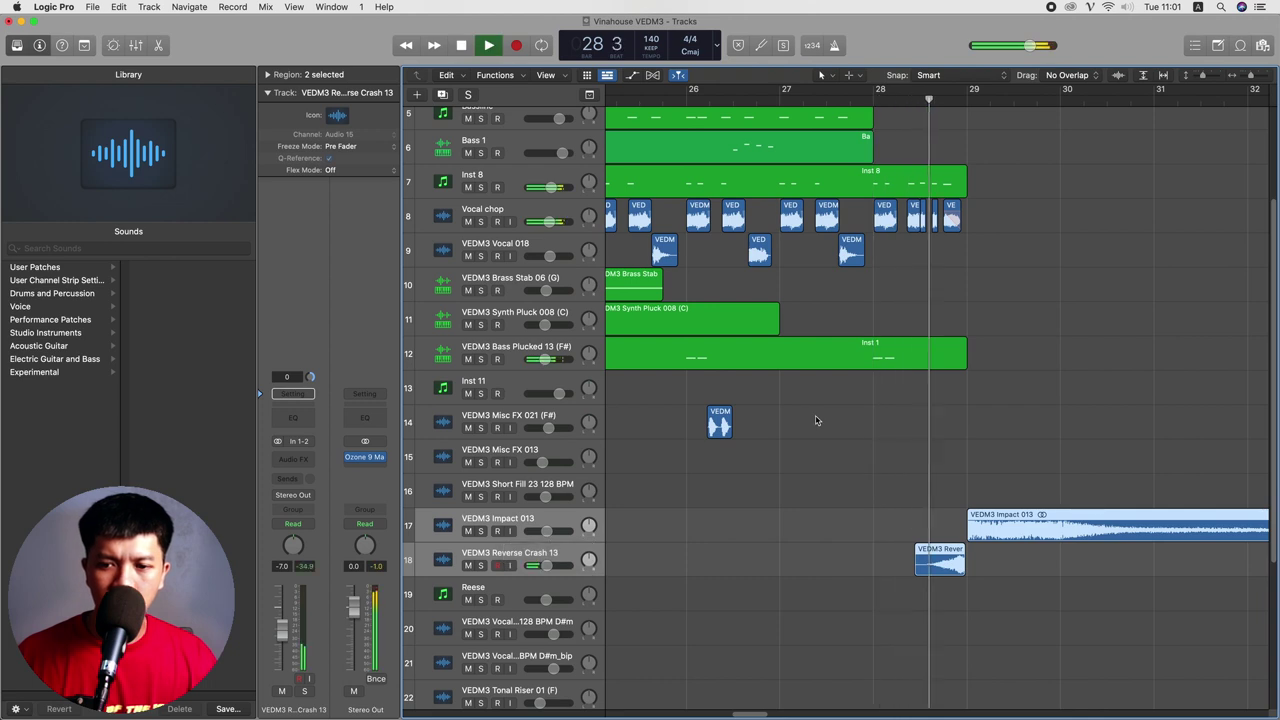
- Insert the OneKnob Filter plug-in on the Vocal chop track after Abbey Road
click(1039, 465)
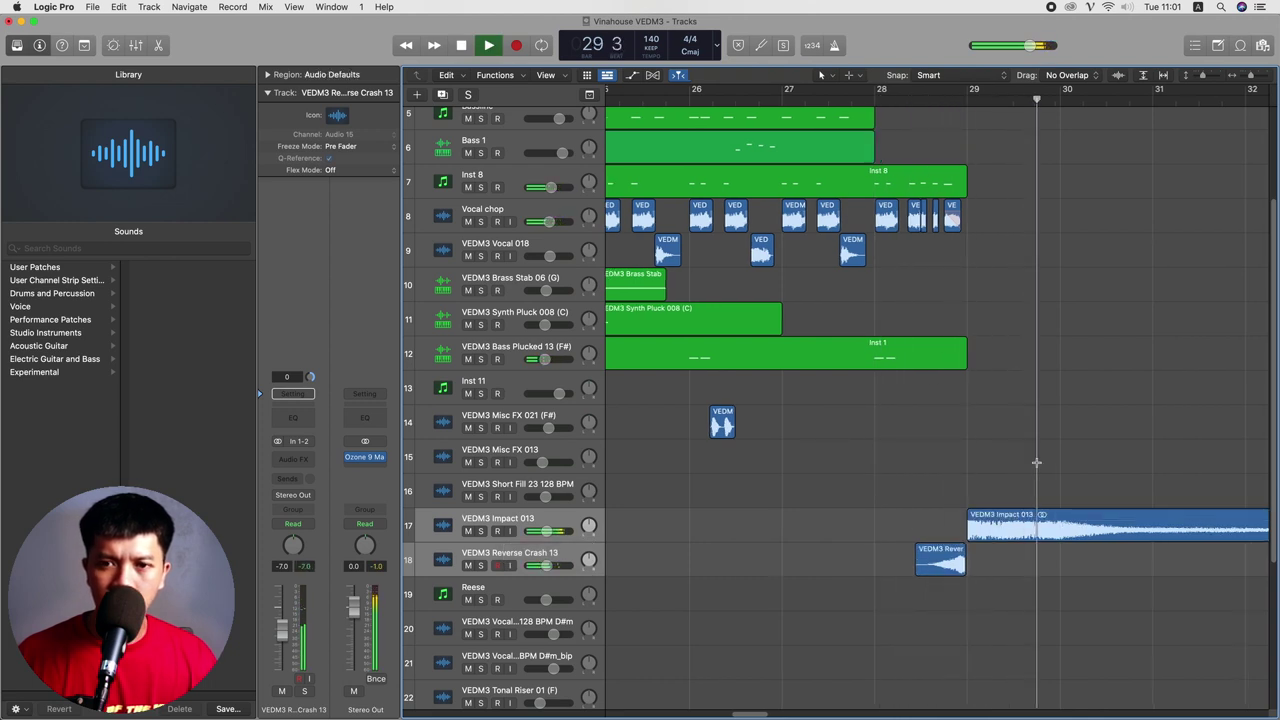
scroll(1037, 463, down, 5)
key(t)
key(Escape)
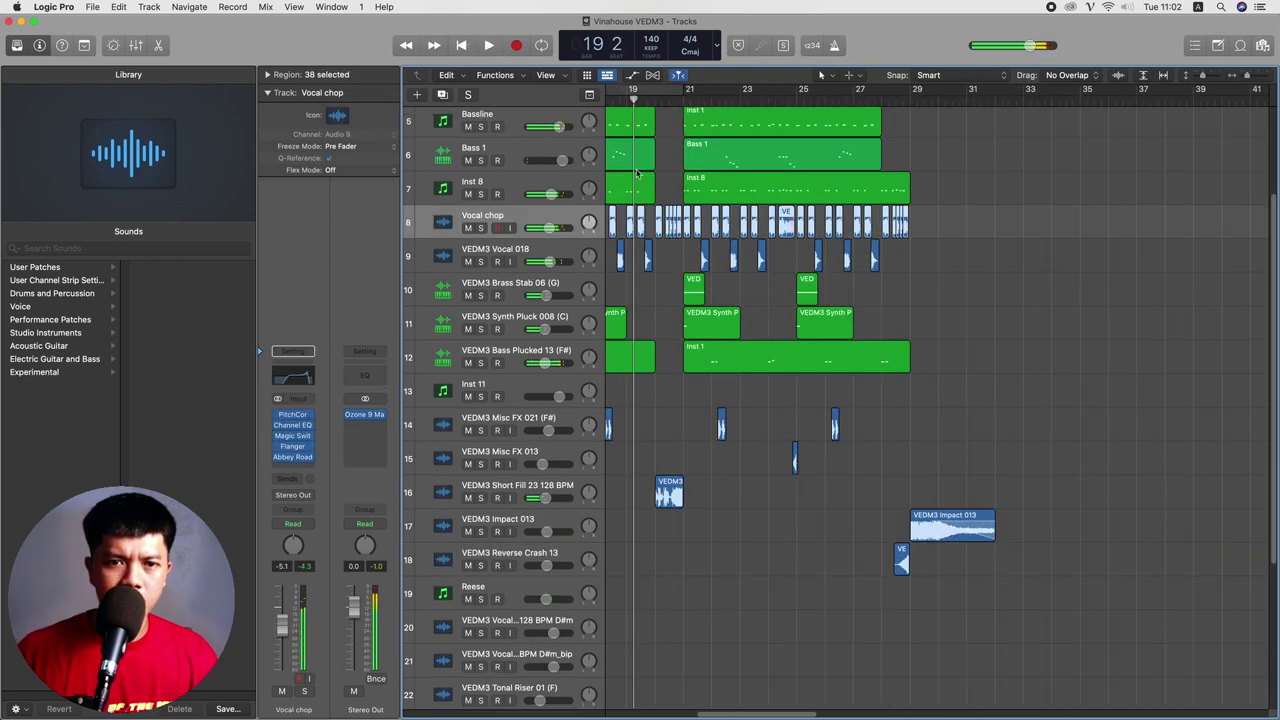
click(294, 470)
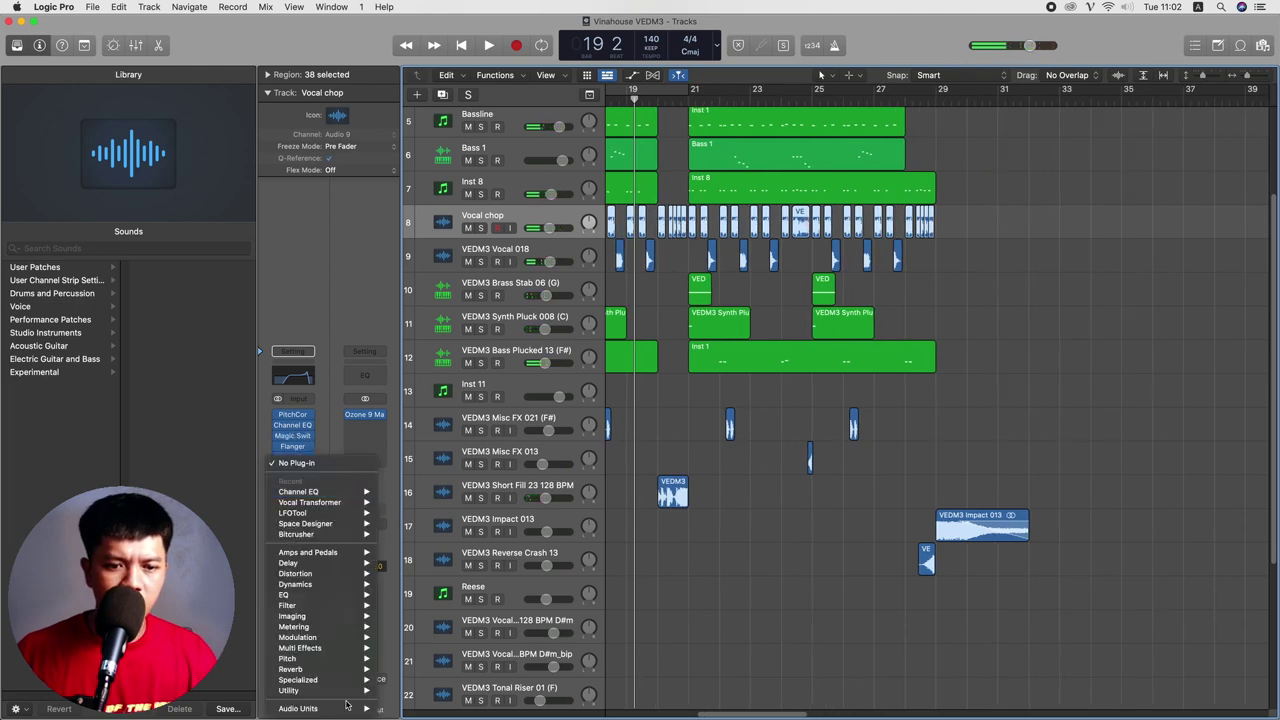
mouse_move(348, 707)
mouse_move(465, 676)
click(600, 417)
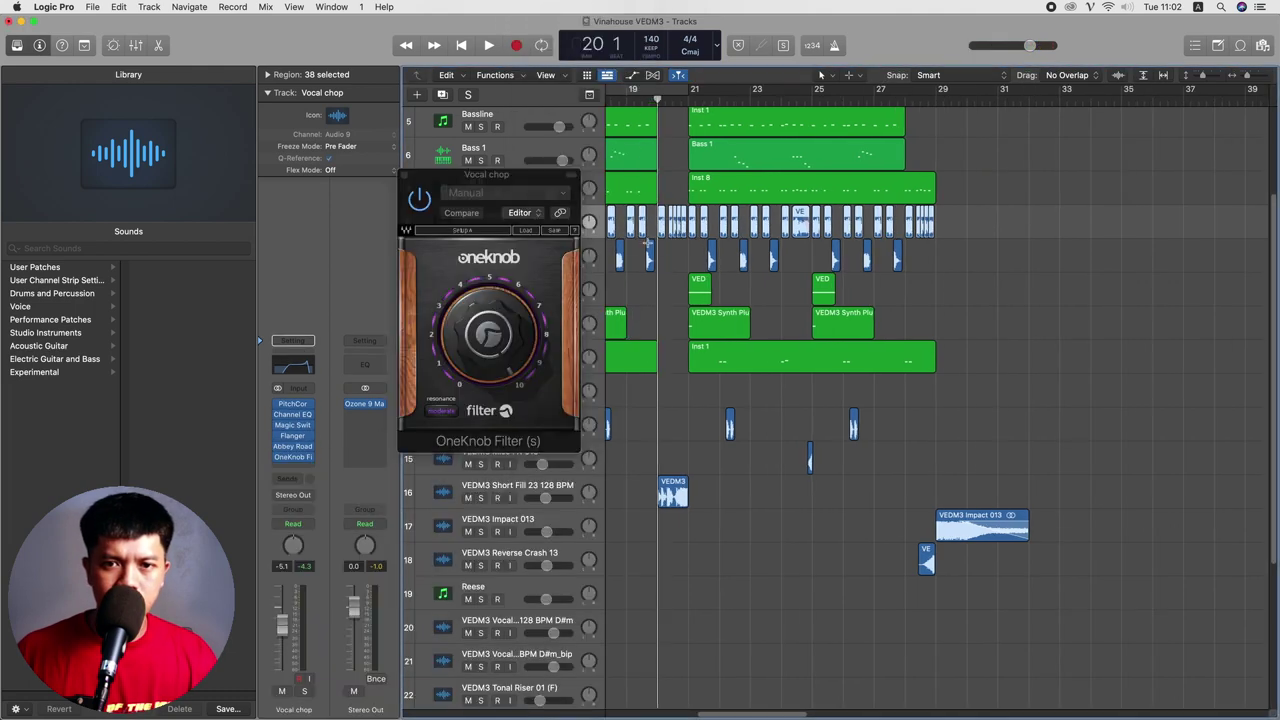
click(404, 175)
- Show track automation and choose the OneKnob Filter's Filter parameter for the Vocal chop track
scroll(673, 343, up, 10)
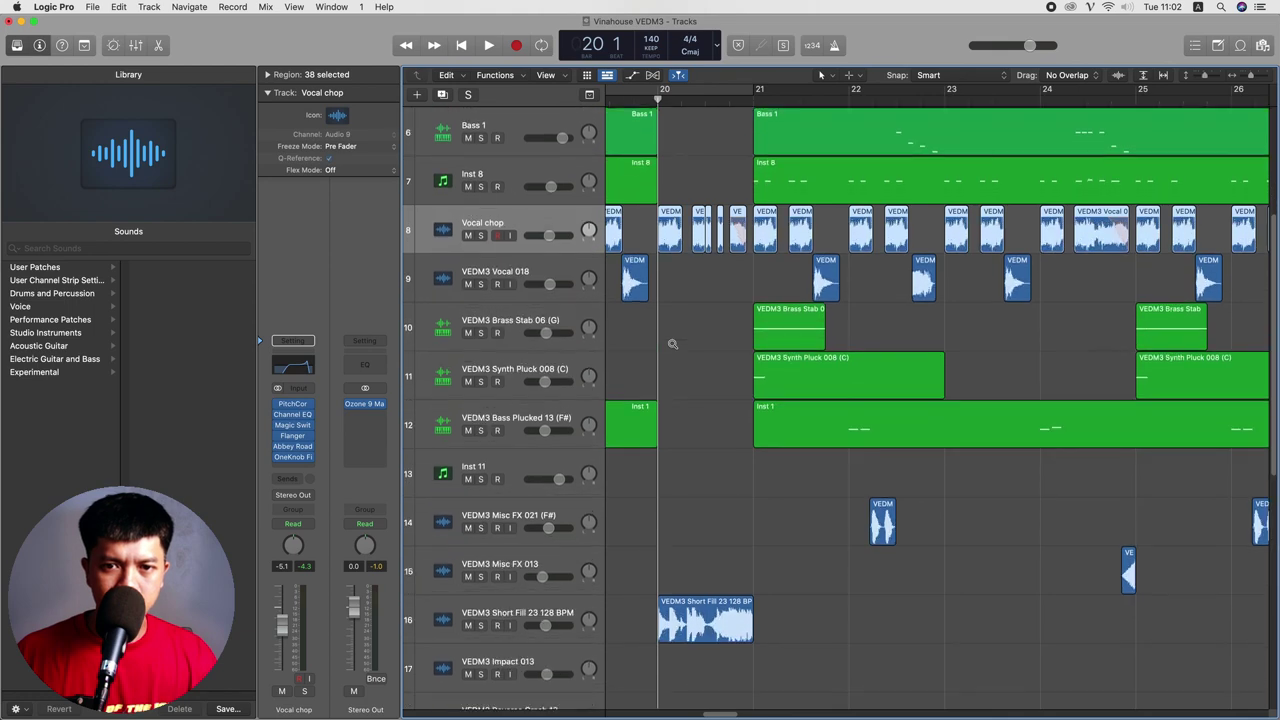
key(a)
click(608, 132)
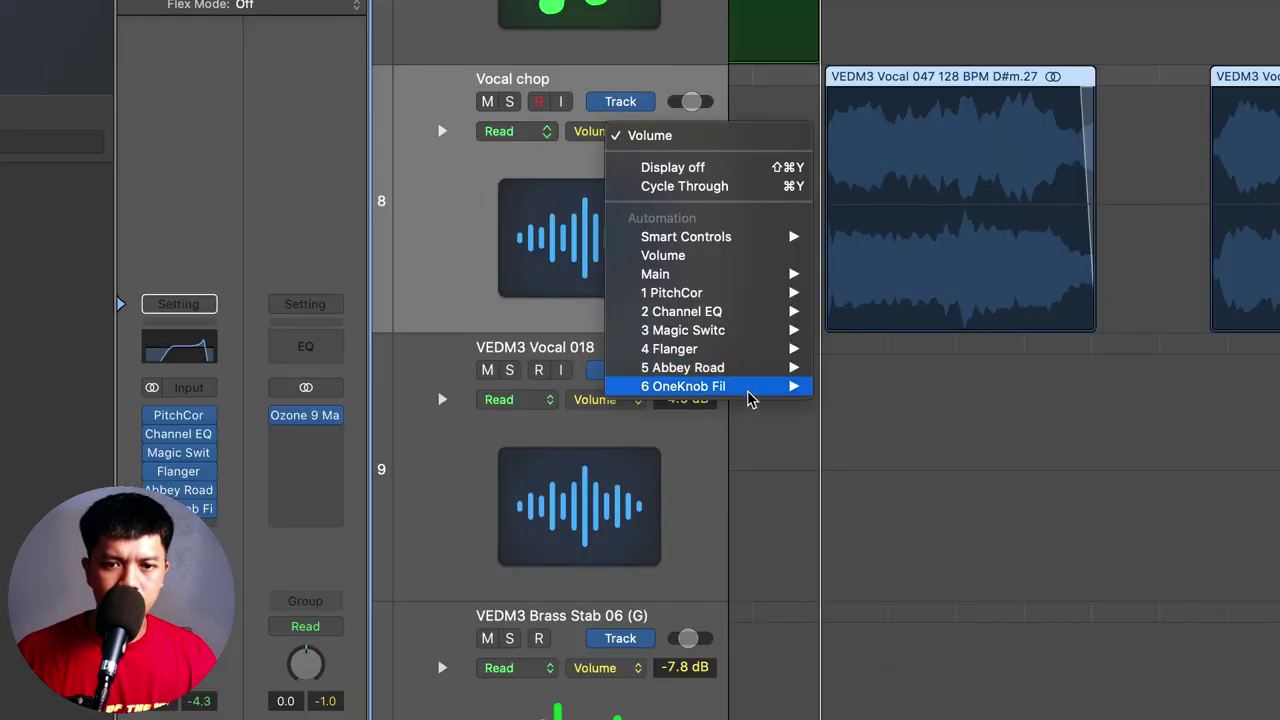
mouse_move(791, 389)
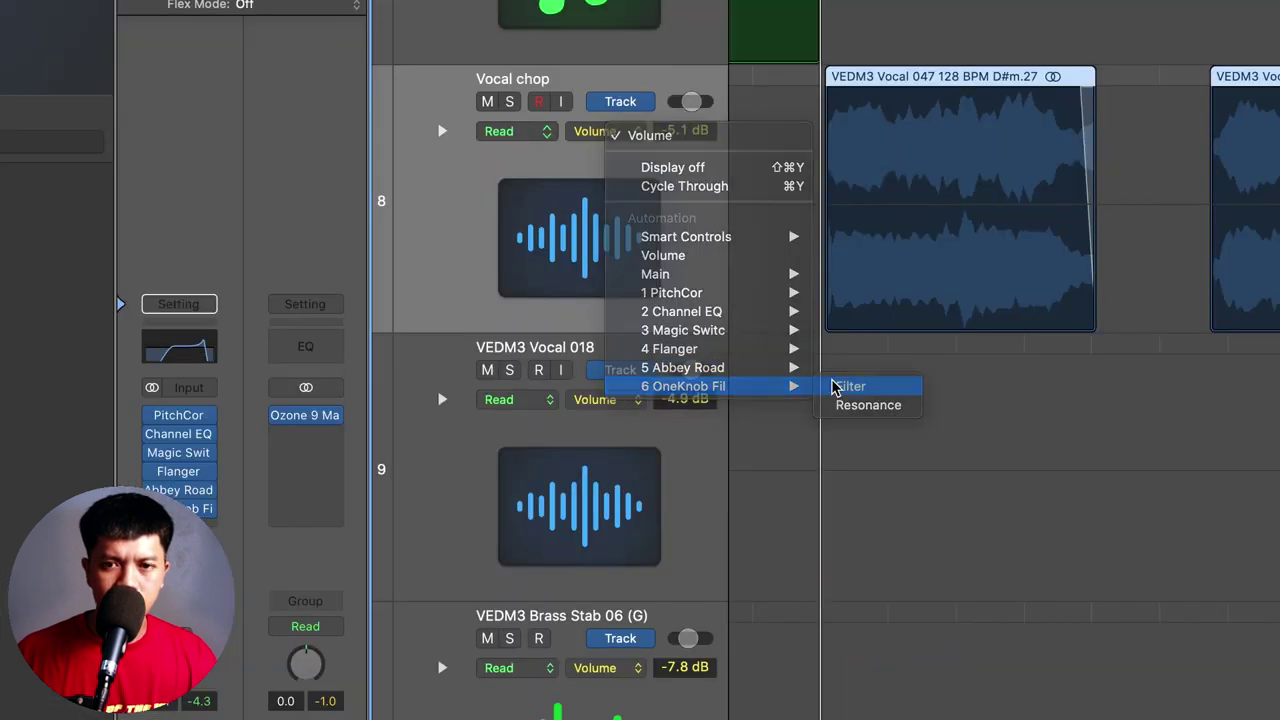
click(837, 386)
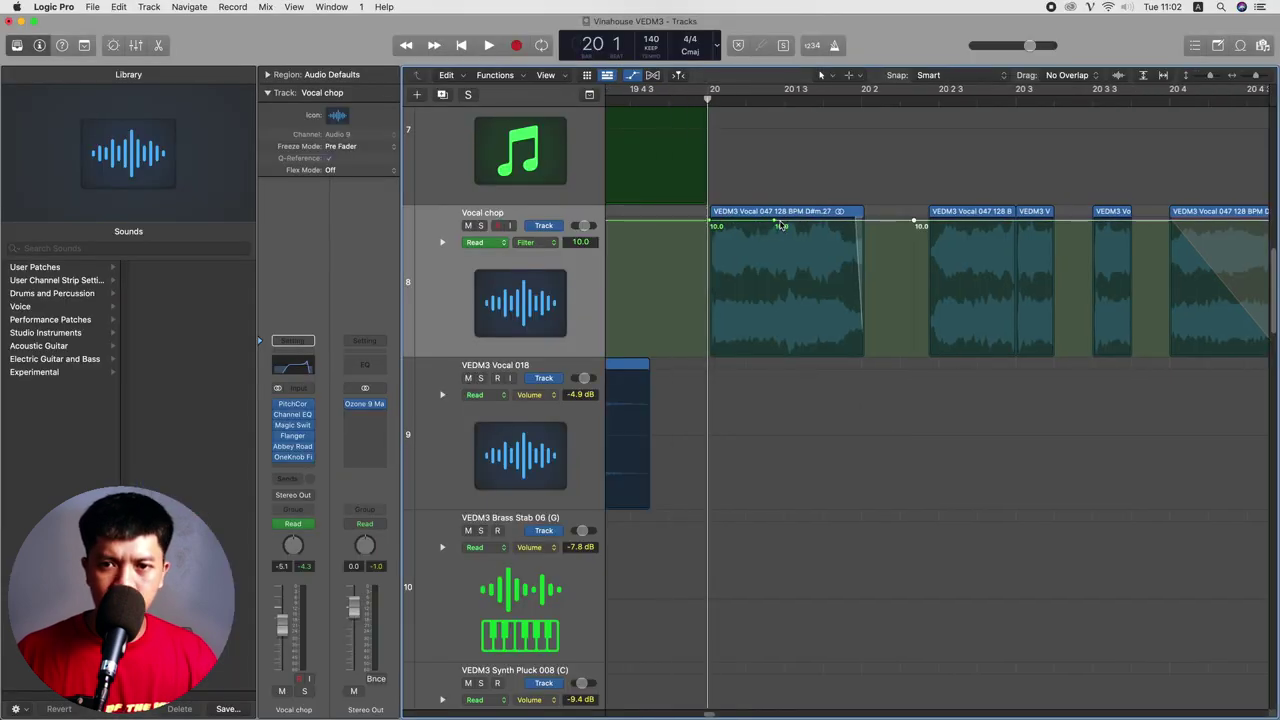
- Dip the Vocal chop's Filter automation to 4.7 with a curved descent at the start of bar 20, and play it
drag(776, 230, 756, 286)
right_click(754, 278)
click(752, 272)
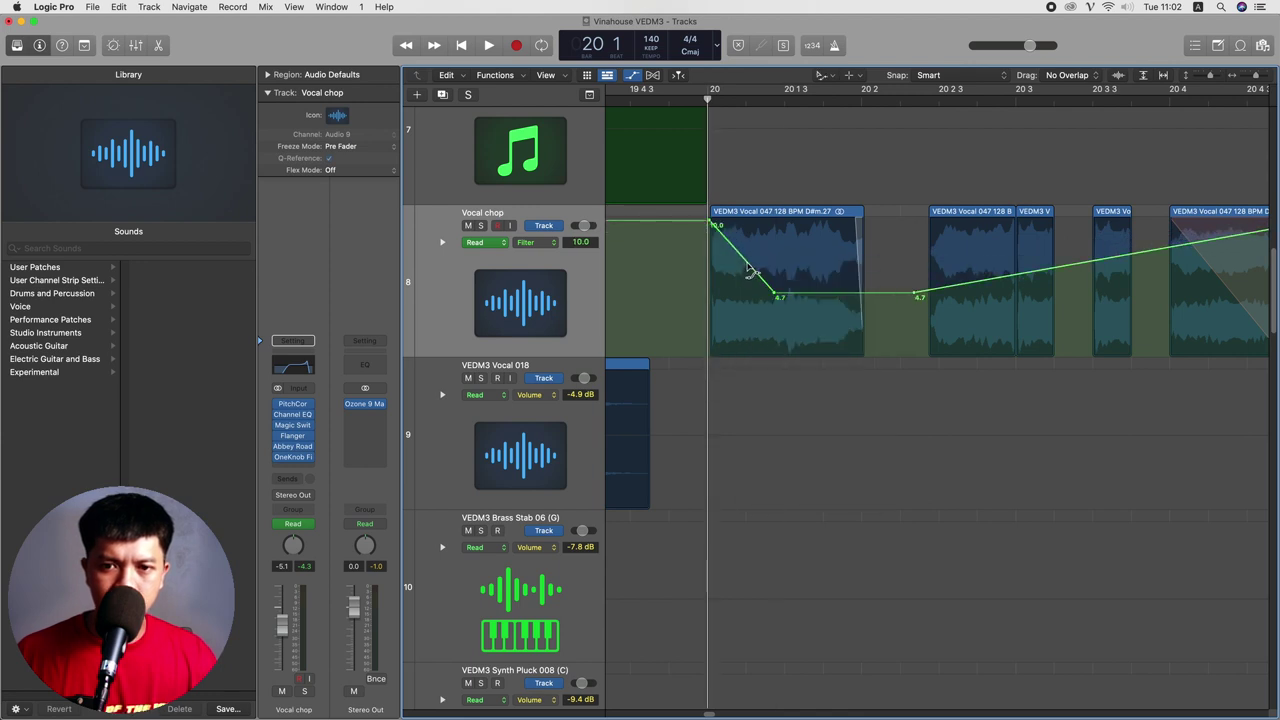
key(space)
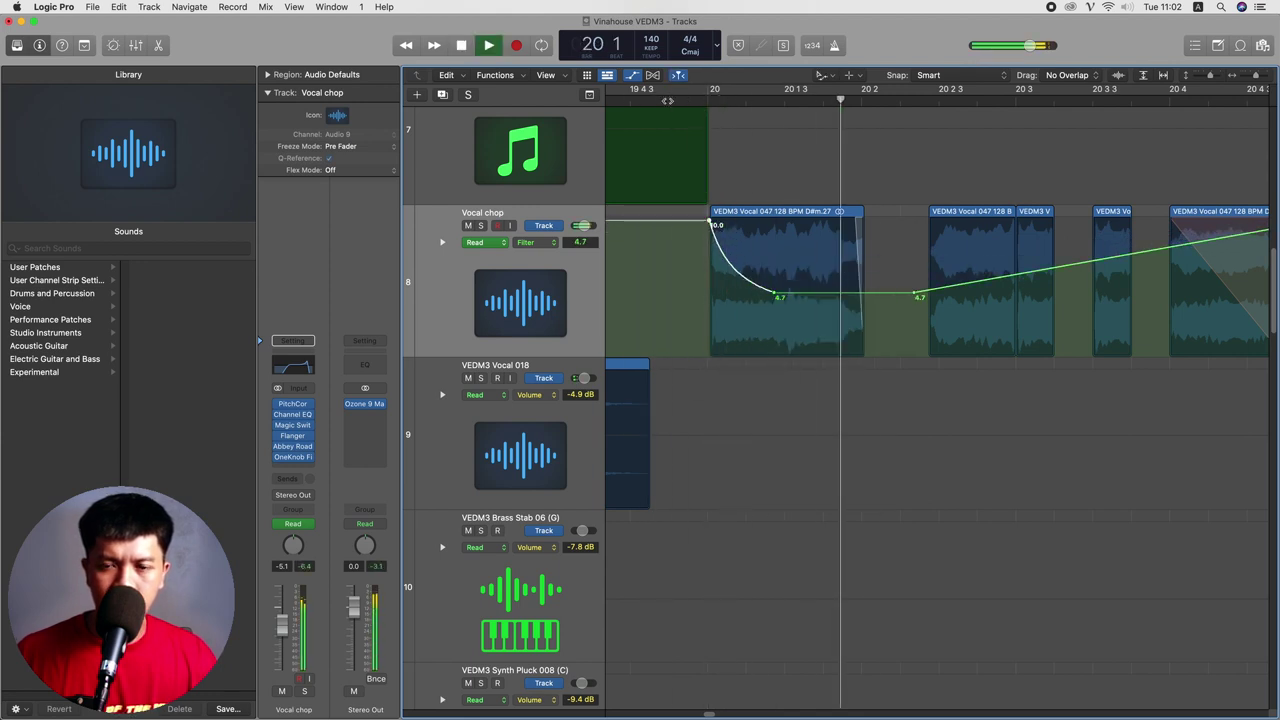
mouse_move(778, 298)
mouse_down()
mouse_move(776, 278)
mouse_move(780, 305)
mouse_up()
key(space)
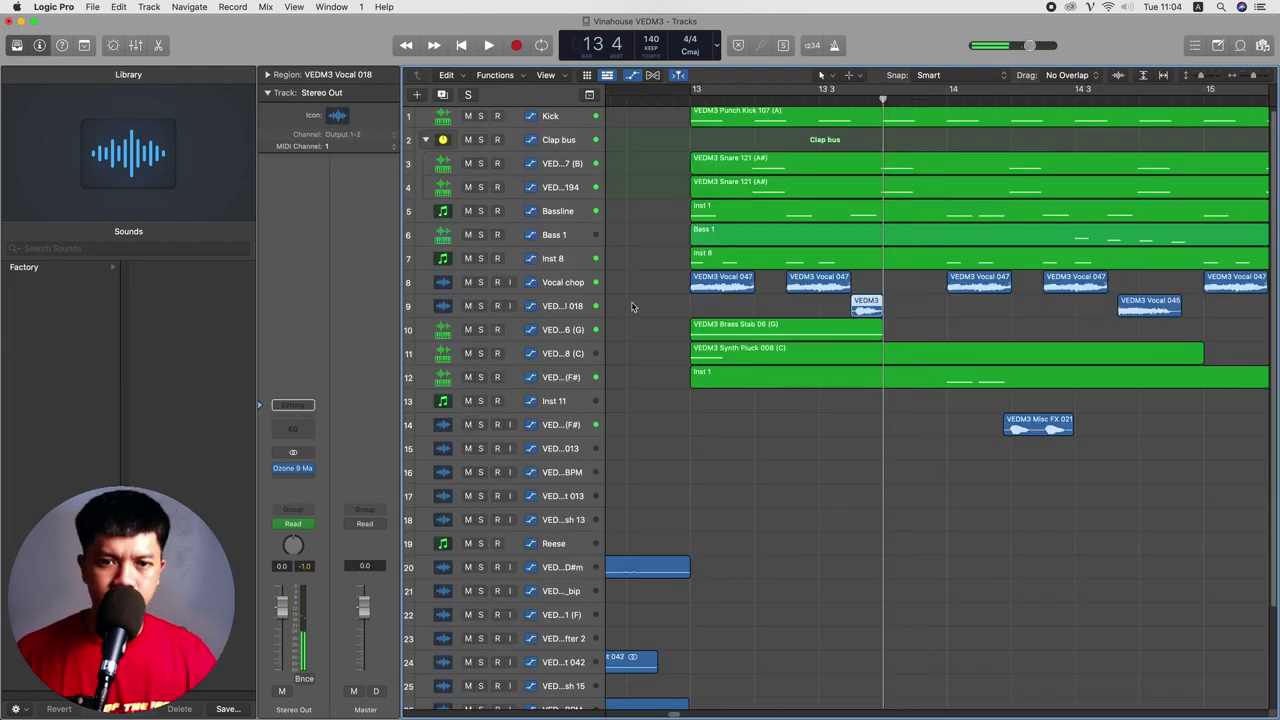
- Drop the VEDM3 Vocal 018 track's volume automation to -∞ dB from beat 4 of bar 13 to bar 14
click(585, 304)
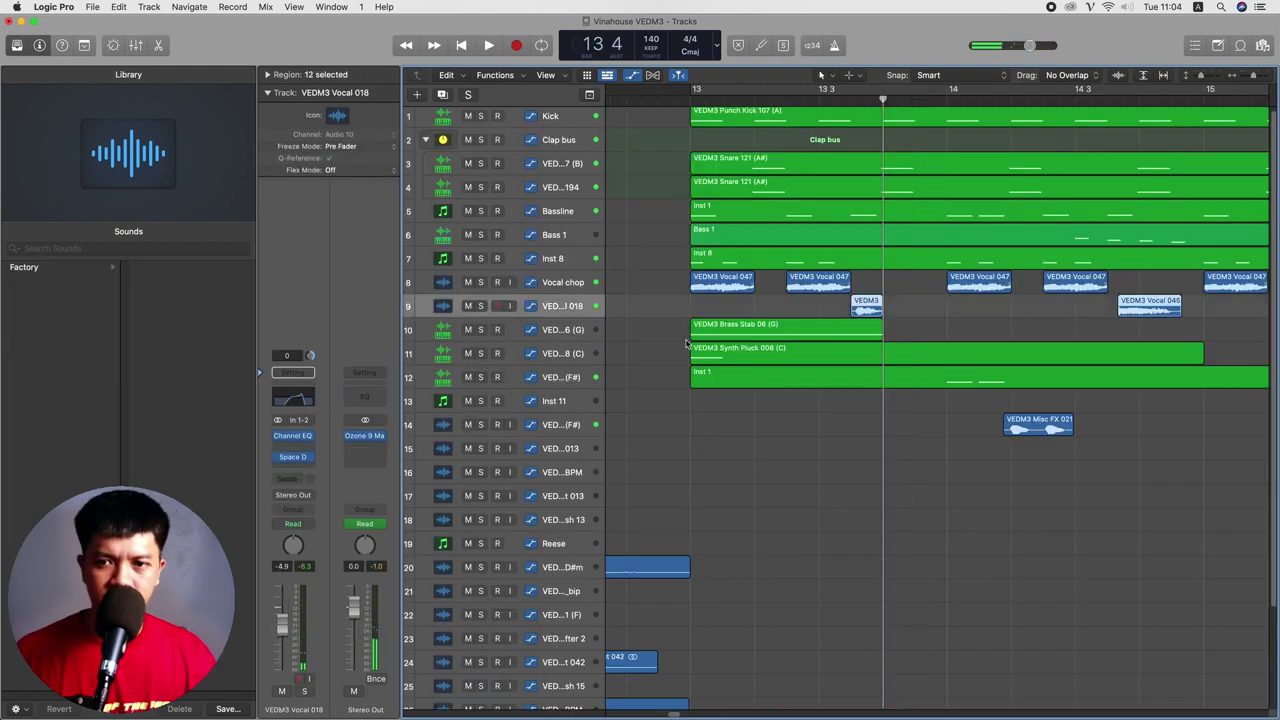
key(super+Down)
key(super+Down)
mouse_move(883, 332)
mouse_down()
mouse_move(948, 338)
mouse_move(915, 333)
mouse_move(918, 487)
mouse_up()
key(t)
key(t)
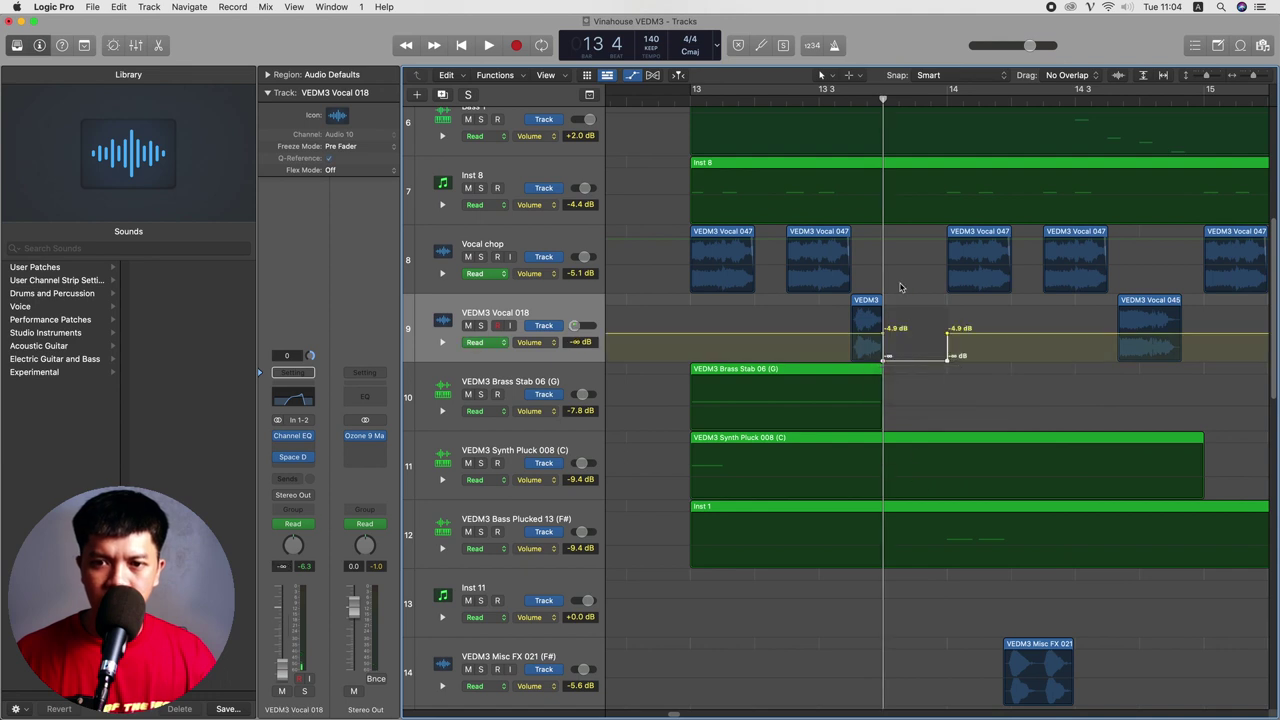
- Drop the Vocal chop track's volume automation to -∞ dB from beat 4 of bar 13 to bar 14
key(t)
key(r)
key(t)
mouse_move(883, 268)
mouse_down()
mouse_move(942, 267)
mouse_move(919, 268)
mouse_up()
key(t)
drag(919, 268, 914, 304)
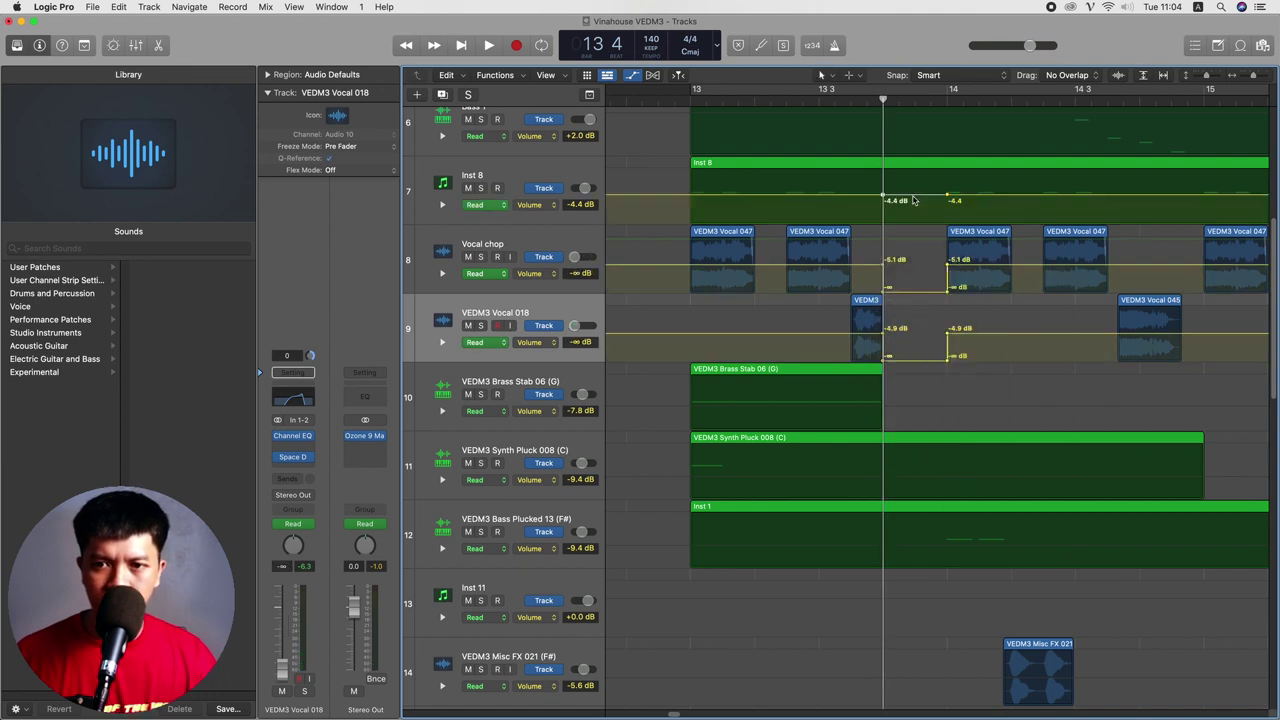
- Lower the Inst 8 track's volume automation between beat 4 of bar 13 and bar 14, and play from bar 13
drag(913, 200, 914, 277)
click(695, 103)
key(space)
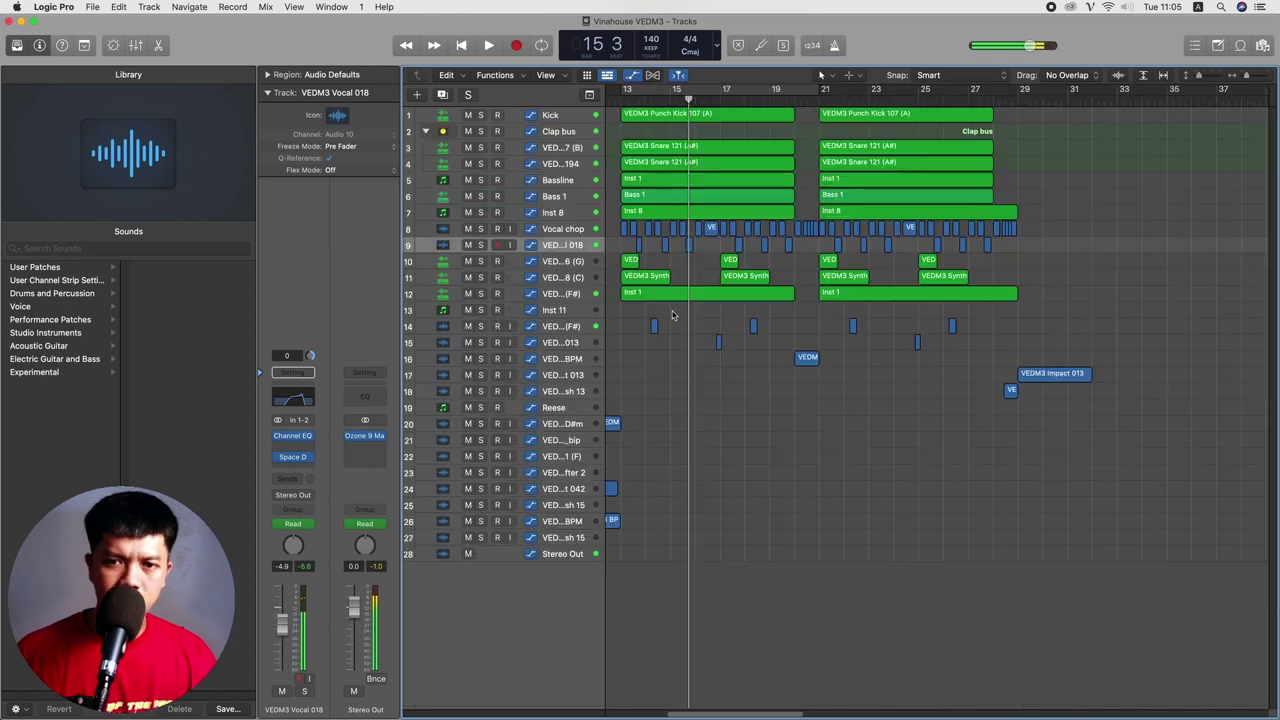
- Examine the arrangement around beat 4 of bar 15 on the VEDM3 Vocal 018 track
key(super+Left)
key(super+Right)
key(super+Right)
key(super+Right)
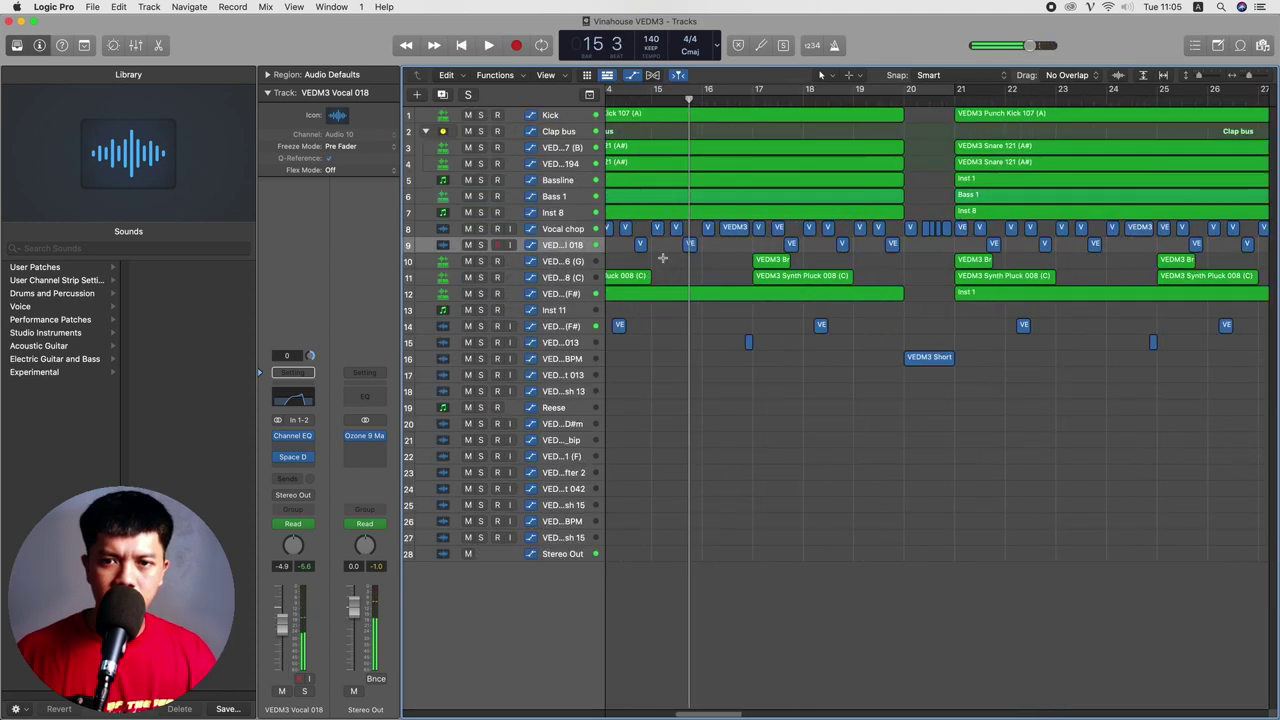
key(super+Right)
key(super+Right)
key(super+Right)
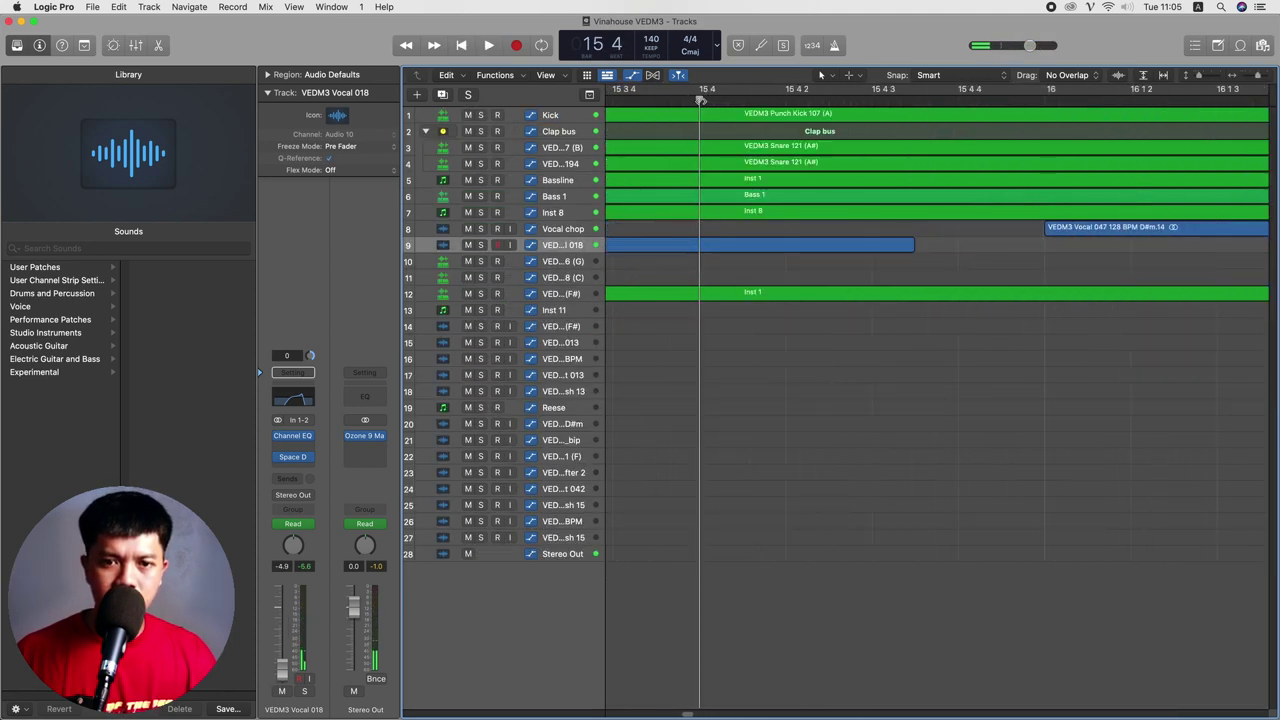
key(super+Left)
key(super+Left)
key(super+Left)
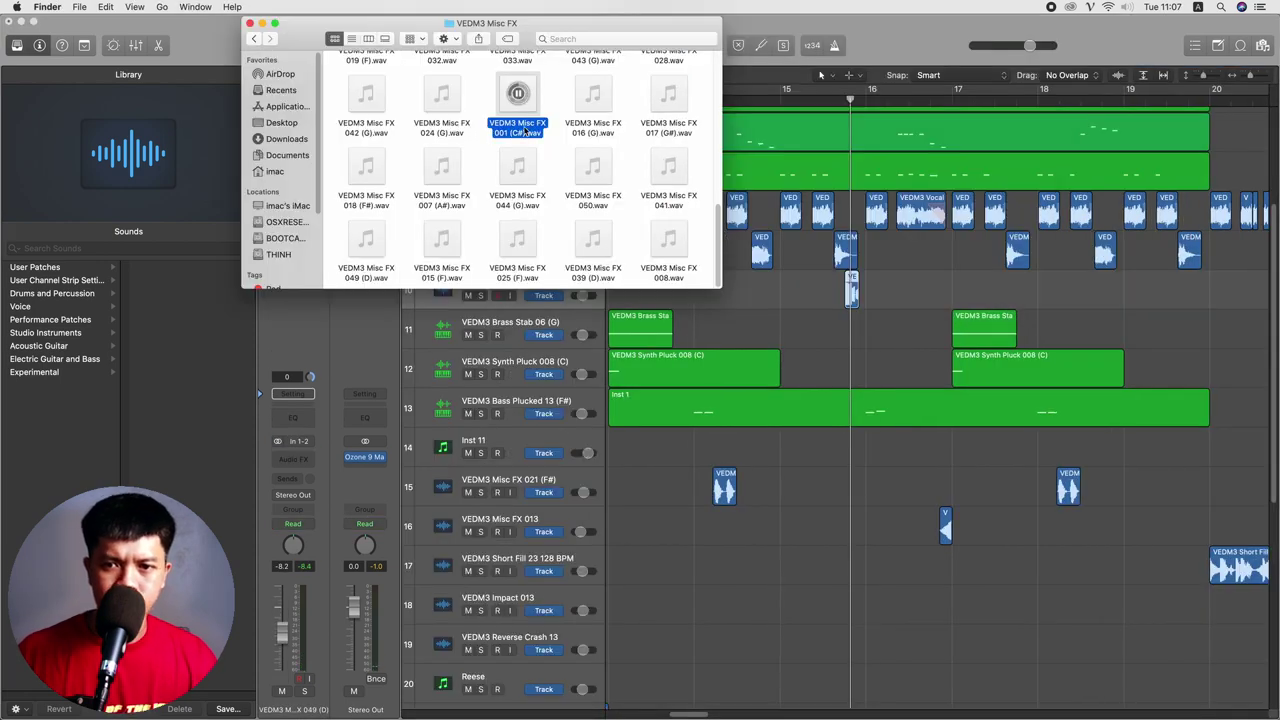
- Add VEDM3 Misc FX 001 (C#) just before Misc FX 049 (D) in bar 15, and copy both regions to bar 23
drag(524, 130, 820, 325)
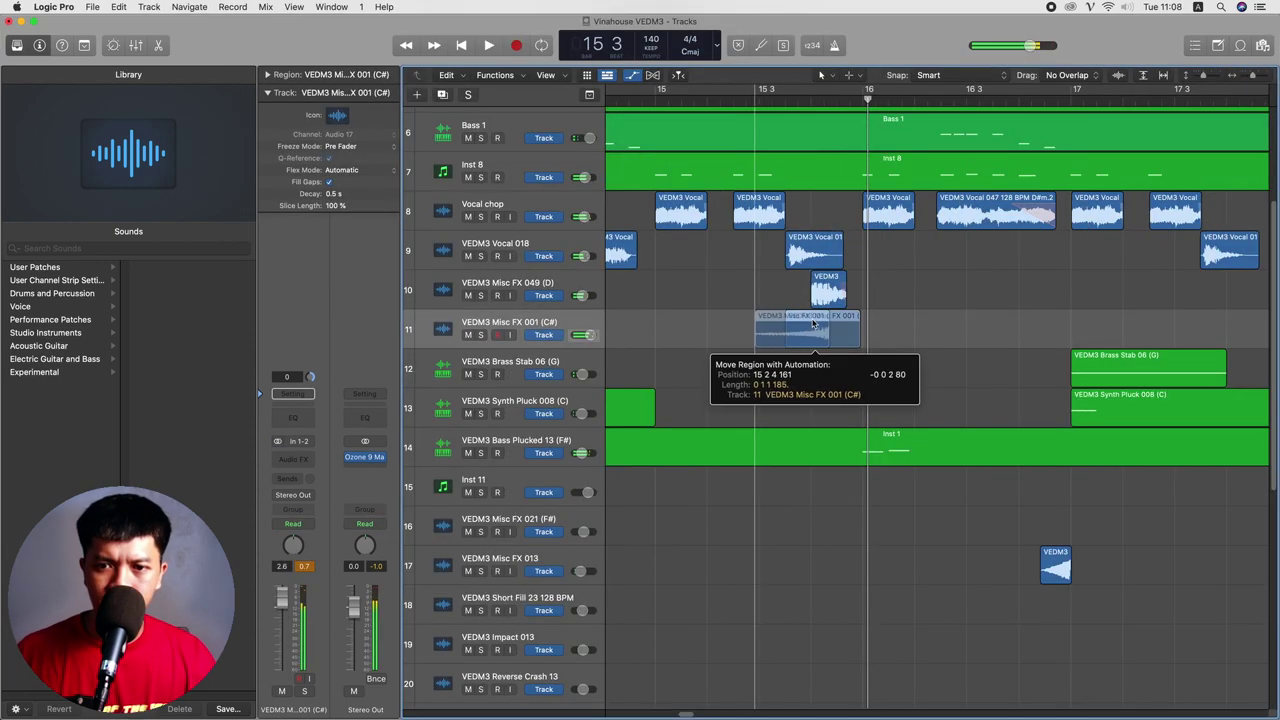
drag(822, 322, 801, 322)
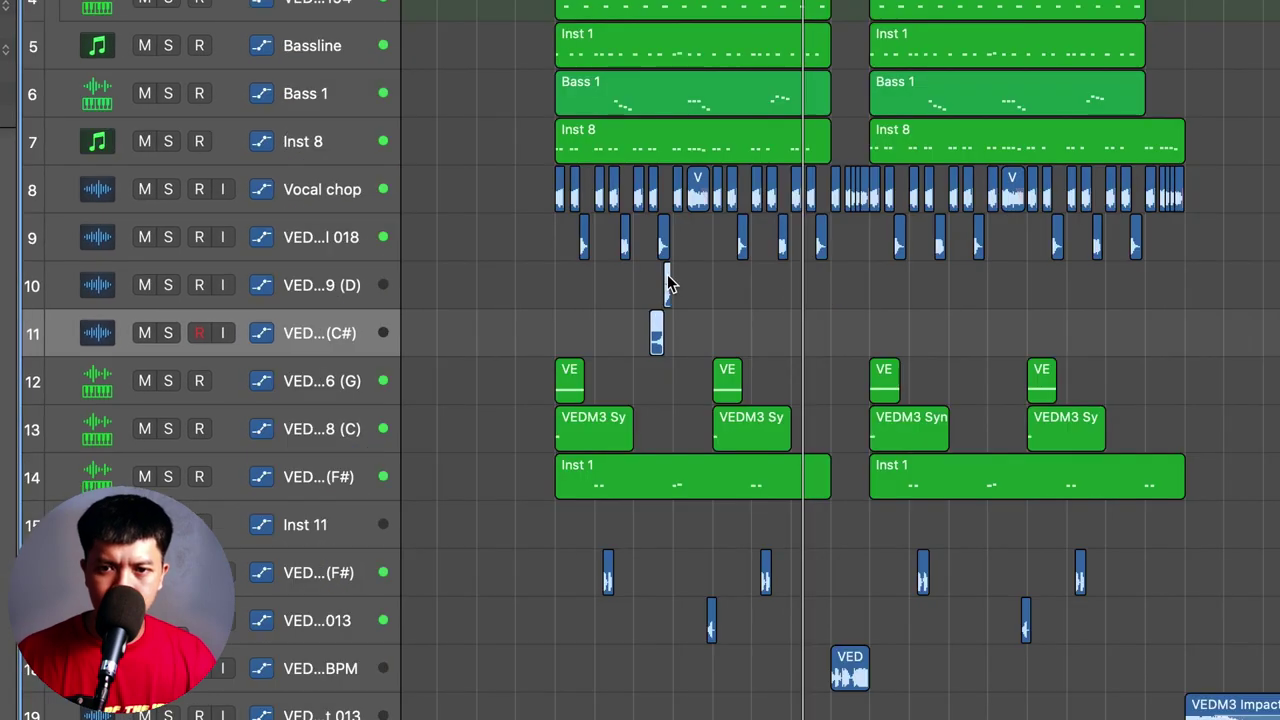
drag(670, 285, 986, 290)
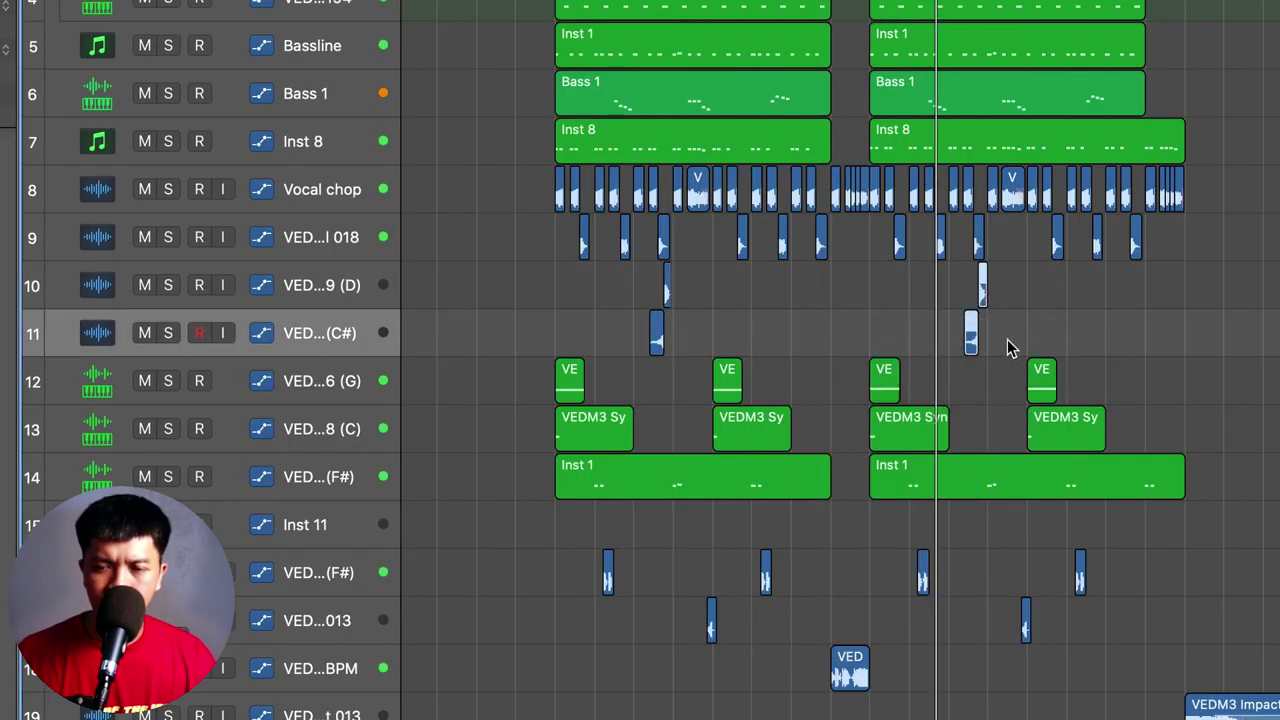
click(1016, 290)
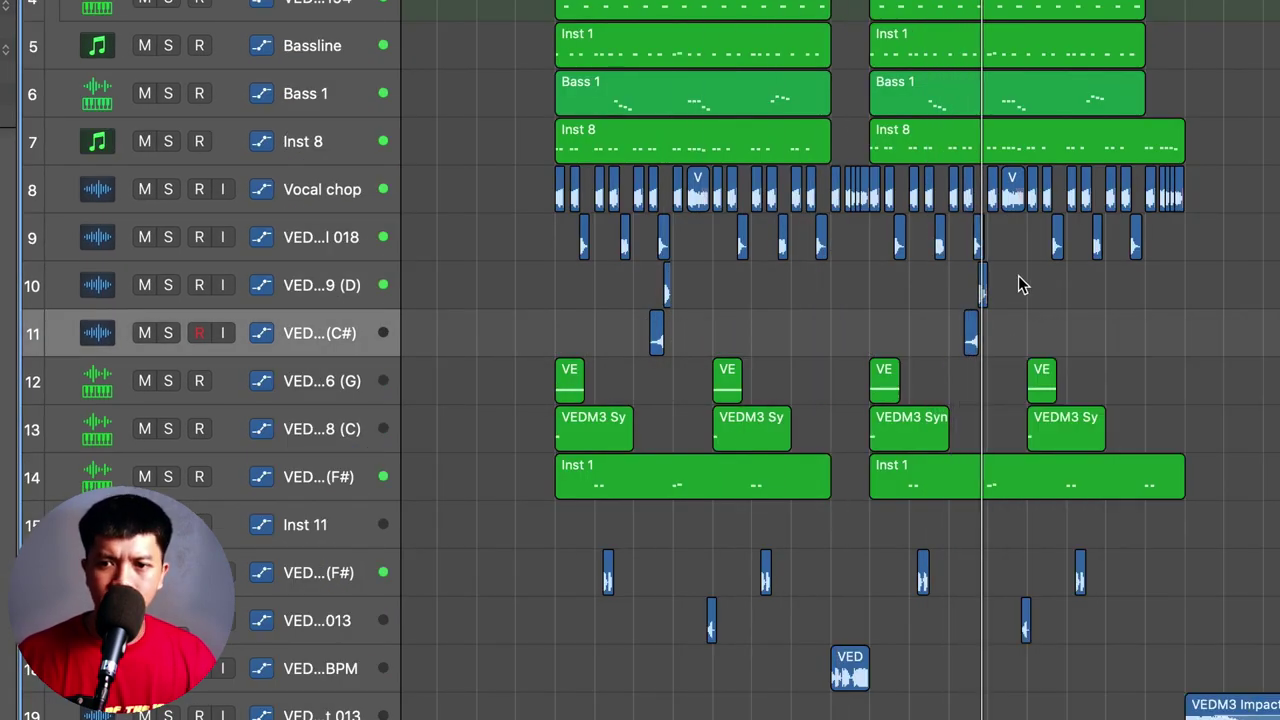
- Mute the first two VEDM3 Brass Stab 06 (G) regions and the first two VEDM3 Synth Pluck 008 (C) regions
key(ctrl+m)
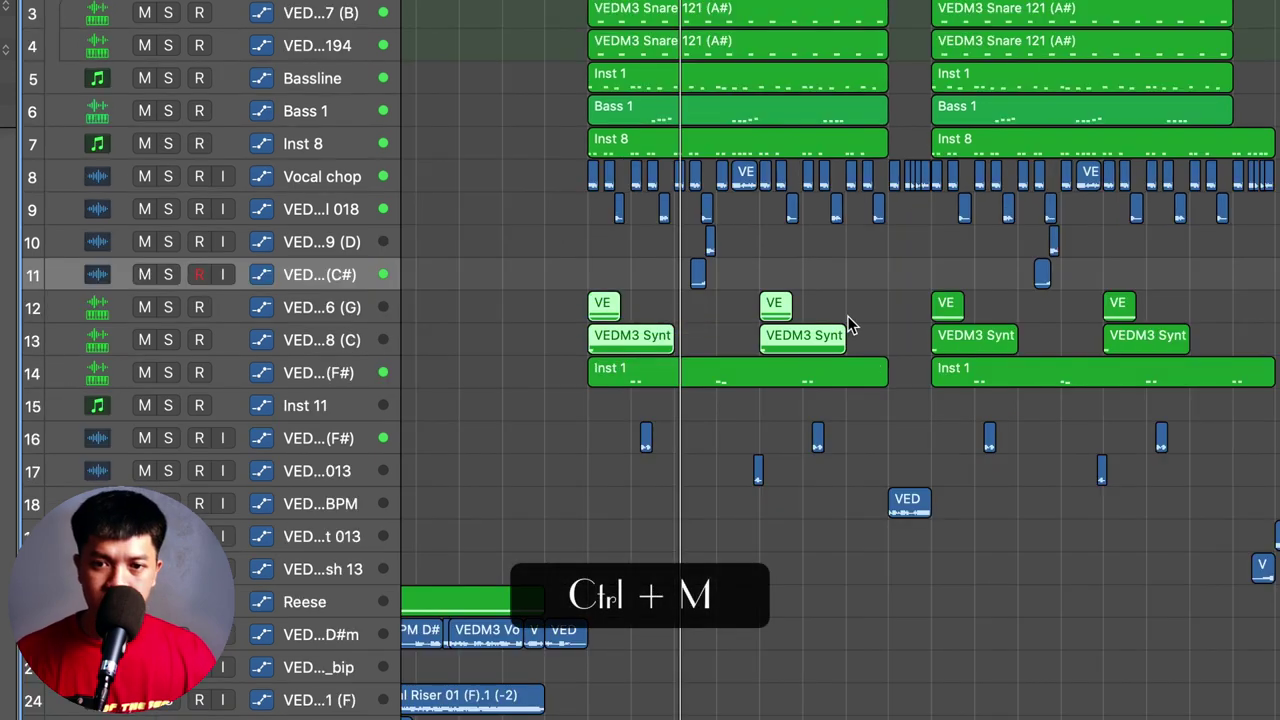